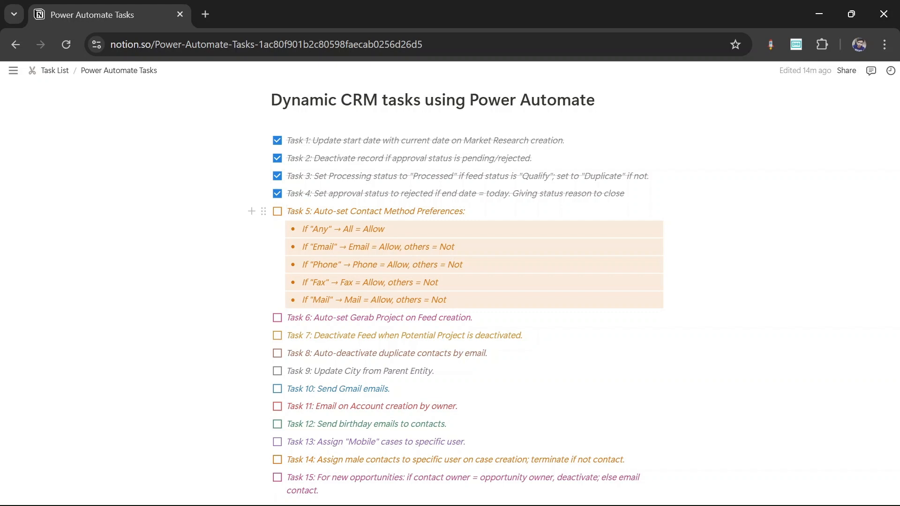
- Review the Task 5 contact method preference rules in the Notion task list and switch to the Power Automate browser window
{"action": "left_click_drag", "start_coordinate": [319, 210], "coordinate": [384, 228]}
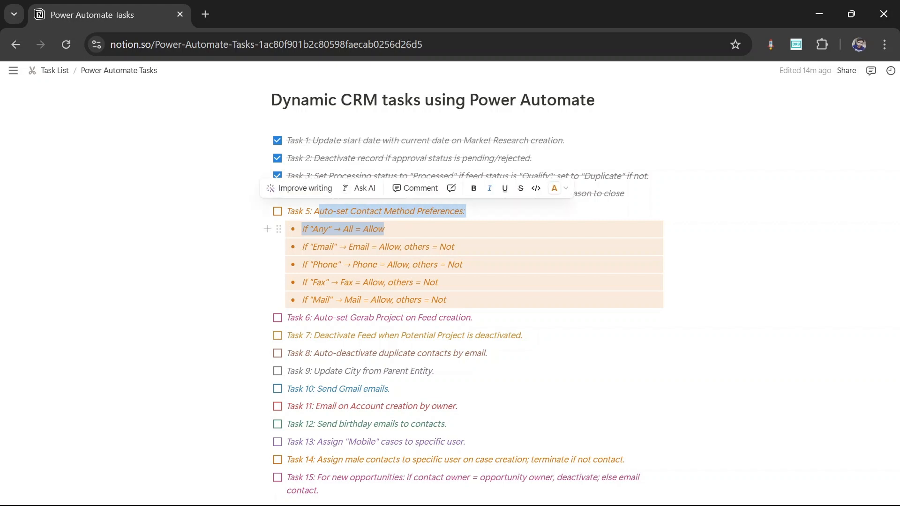
{"action": "left_click", "coordinate": [360, 229]}
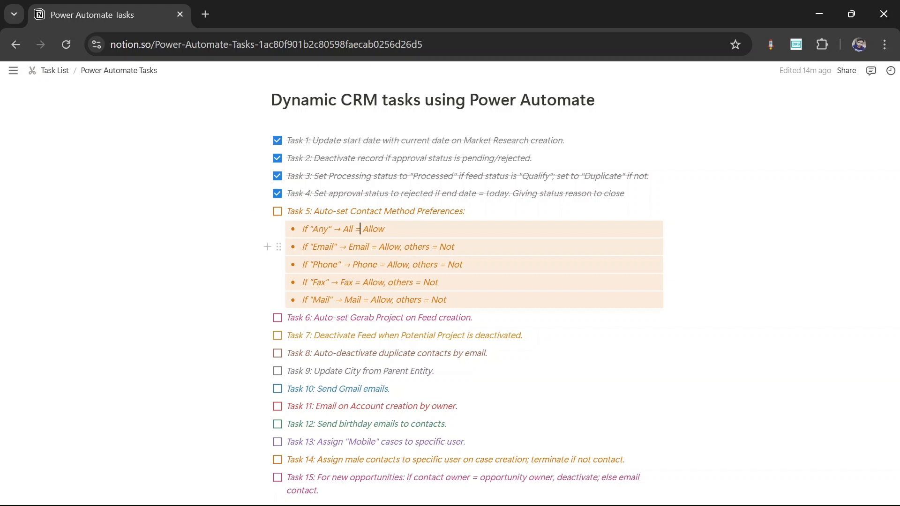
{"action": "key", "text": "alt+Tab"}
{"action": "key", "text": "alt+Tab"}
{"action": "key", "text": "alt+Tab"}
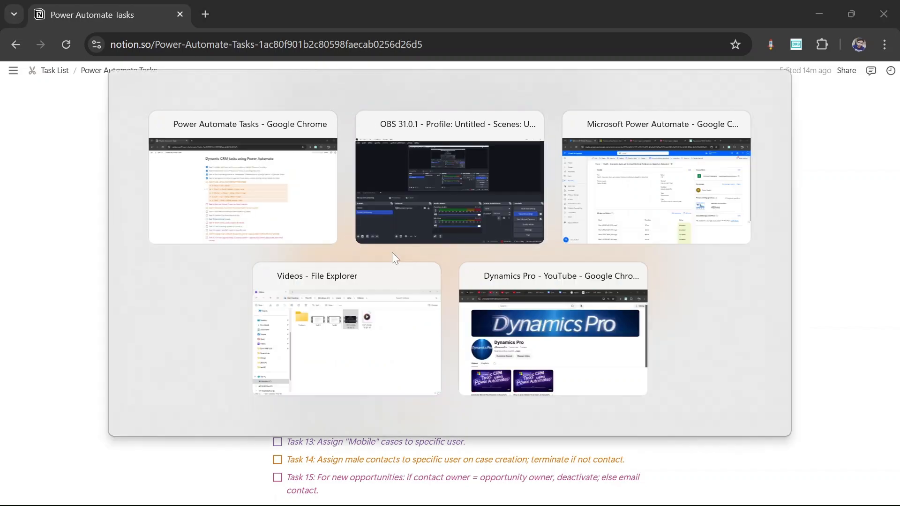
{"action": "key", "text": "alt+Tab"}
{"action": "key", "text": "alt+Tab"}
{"action": "key", "text": "alt+Tab"}
{"action": "key", "text": "alt+Tab"}
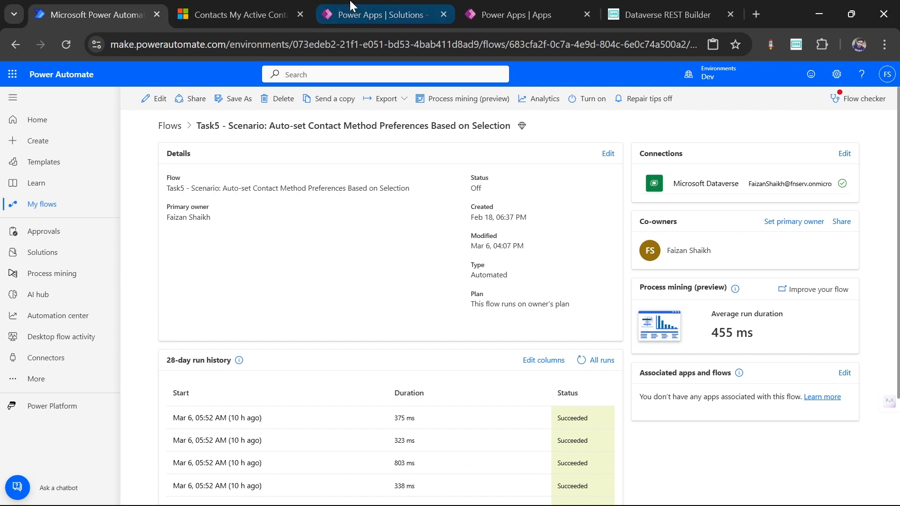
- Open the listed active contact in Dynamics 365 and show the Contact Methods section of its Preferences
{"action": "left_click", "coordinate": [266, 5]}
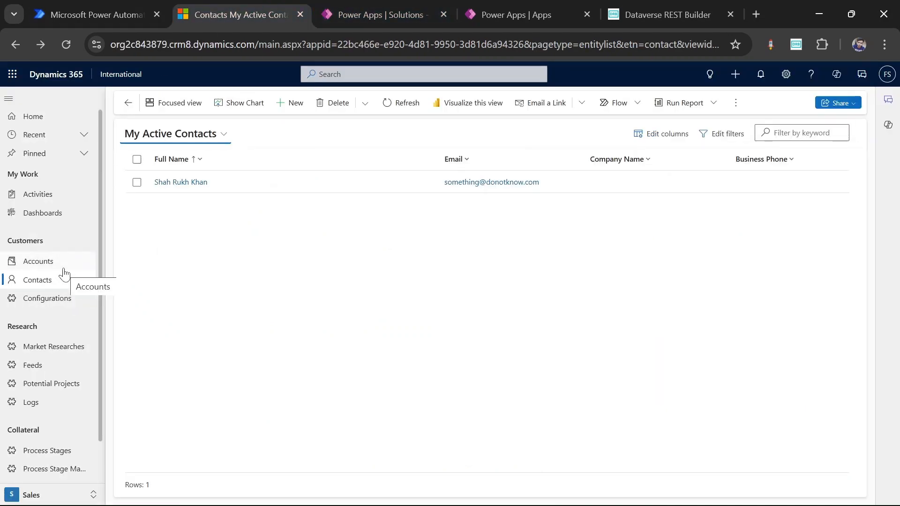
{"action": "left_click", "coordinate": [74, 281]}
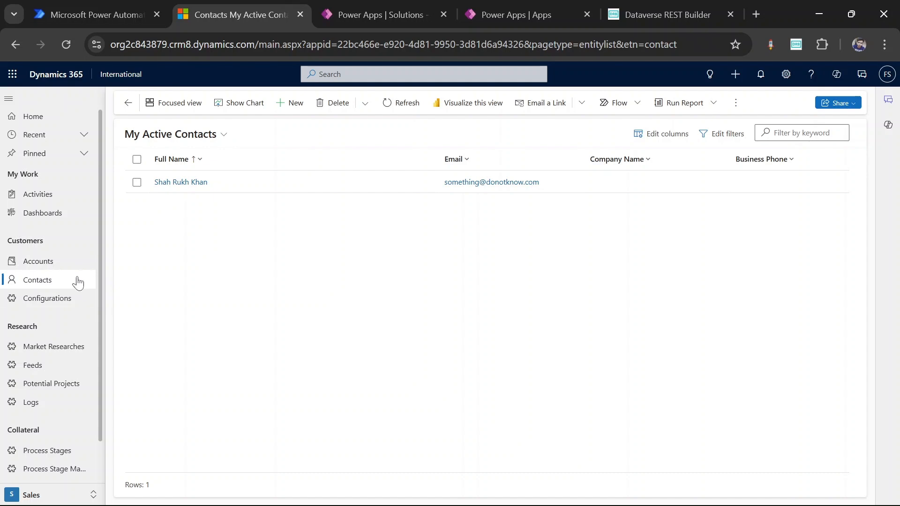
{"action": "left_click", "coordinate": [186, 186]}
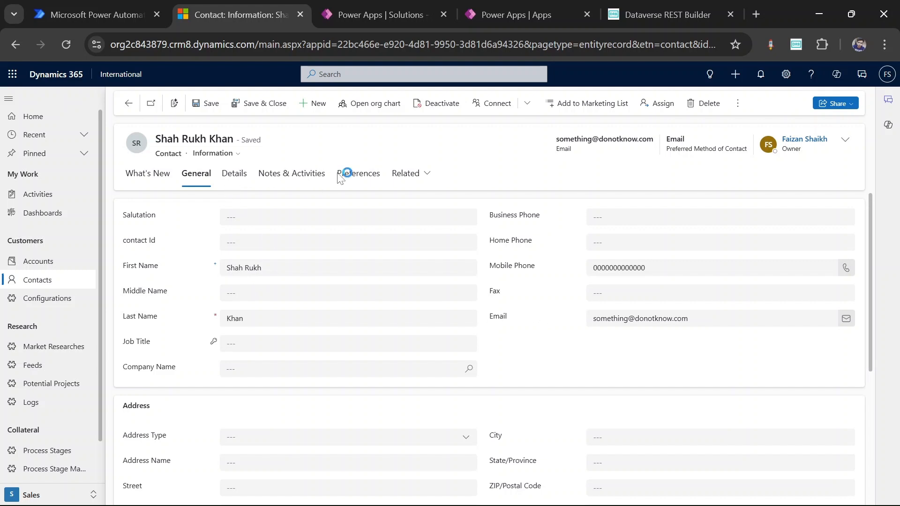
{"action": "left_click", "coordinate": [358, 174]}
{"action": "scroll", "coordinate": [354, 292], "scroll_direction": "down", "scroll_amount": 1}
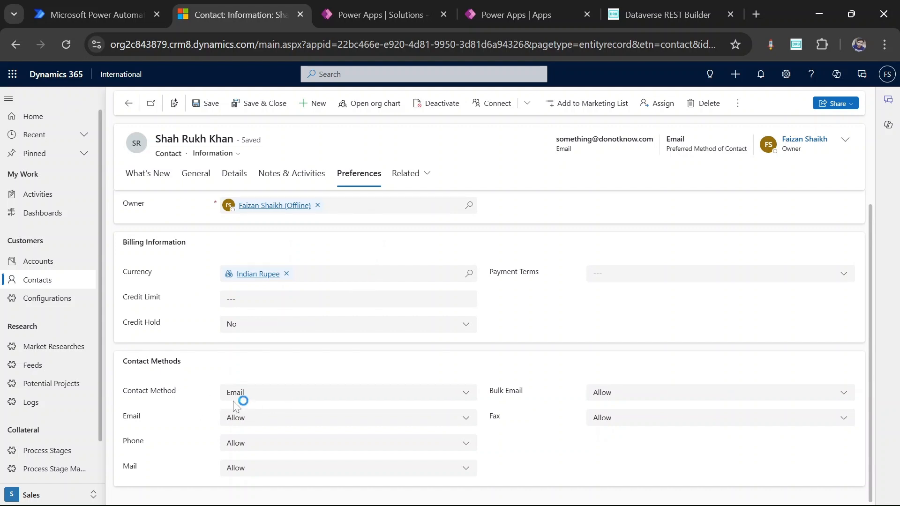
- Set the contact's Contact Method to Any, and set it back to Email
{"action": "left_click", "coordinate": [427, 398]}
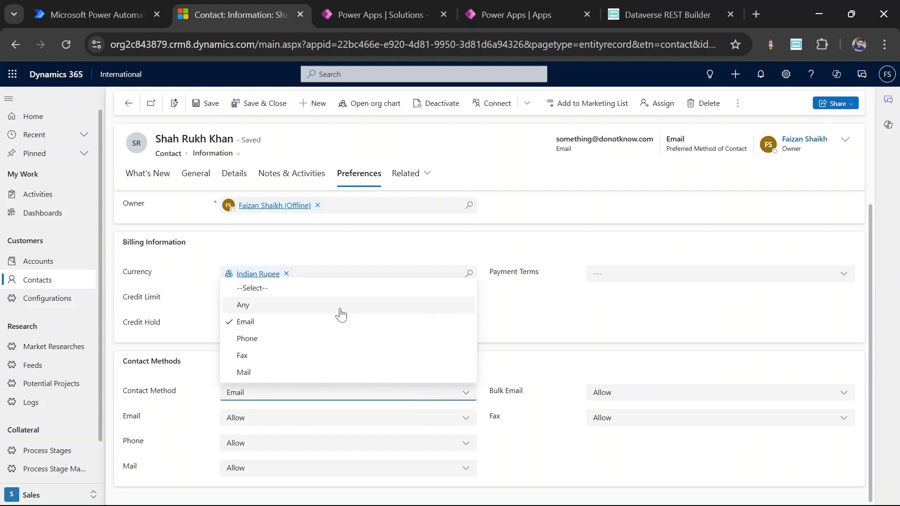
{"action": "left_click", "coordinate": [342, 310]}
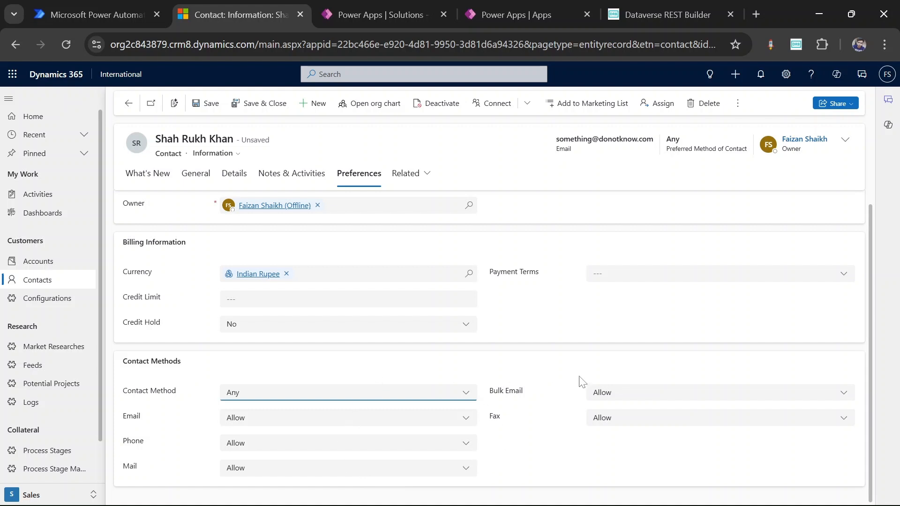
{"action": "left_click", "coordinate": [462, 403]}
{"action": "left_click", "coordinate": [375, 322]}
- Set the contact's Phone and Mail preferences to Do Not Allow
{"action": "left_click", "coordinate": [305, 446]}
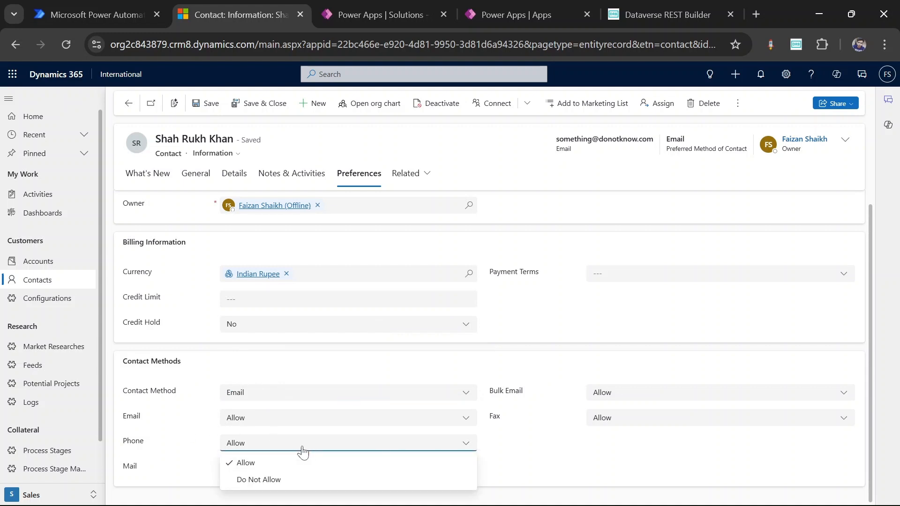
{"action": "left_click", "coordinate": [278, 479]}
{"action": "left_click", "coordinate": [322, 472]}
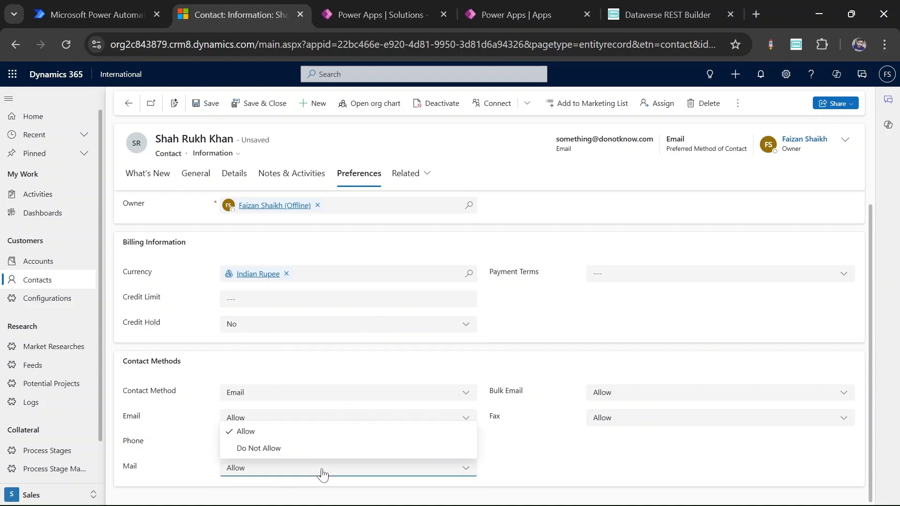
{"action": "left_click", "coordinate": [322, 451]}
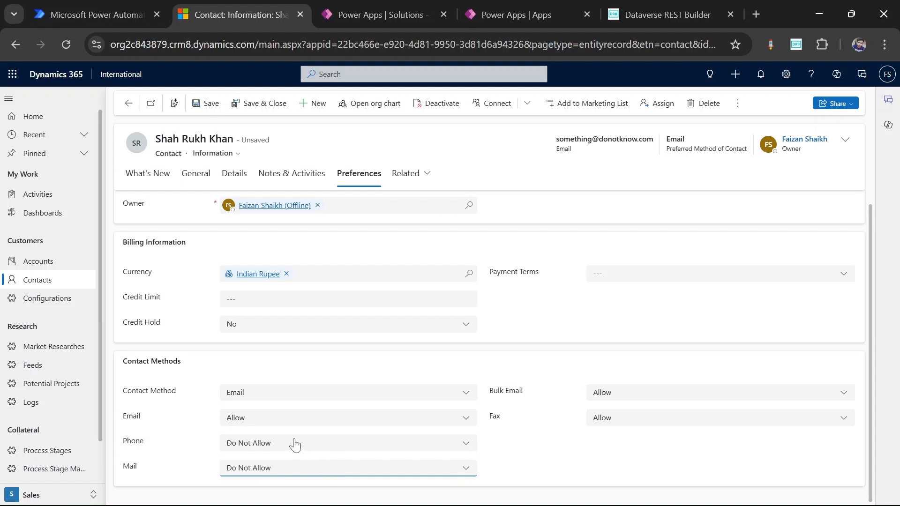
- Restore the Mail and Phone preferences to Allow, save the contact and return to the contact list
{"action": "left_click", "coordinate": [313, 468]}
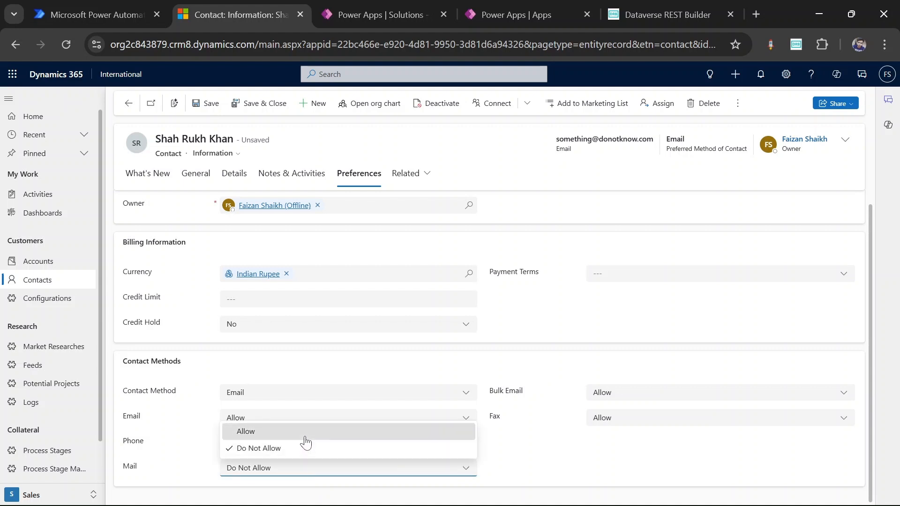
{"action": "left_click", "coordinate": [305, 438]}
{"action": "left_click", "coordinate": [305, 447]}
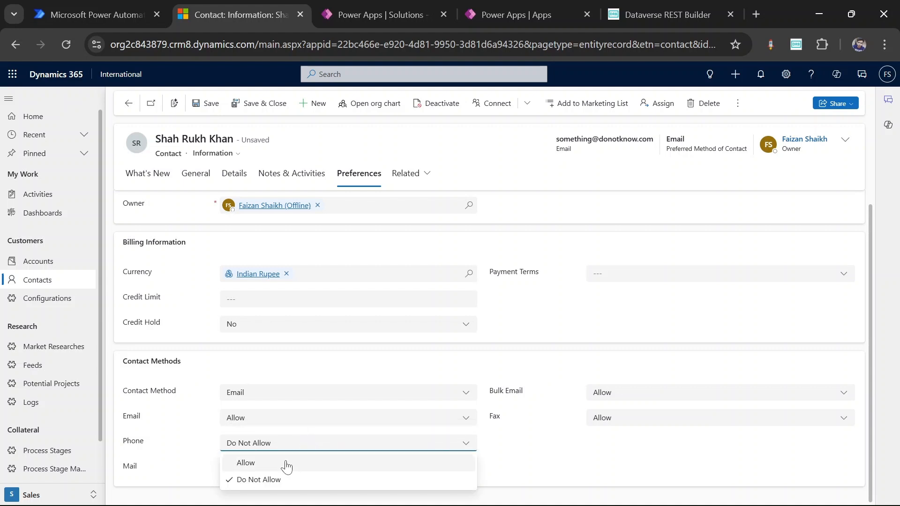
{"action": "left_click", "coordinate": [287, 465]}
{"action": "key", "text": "ctrl+s"}
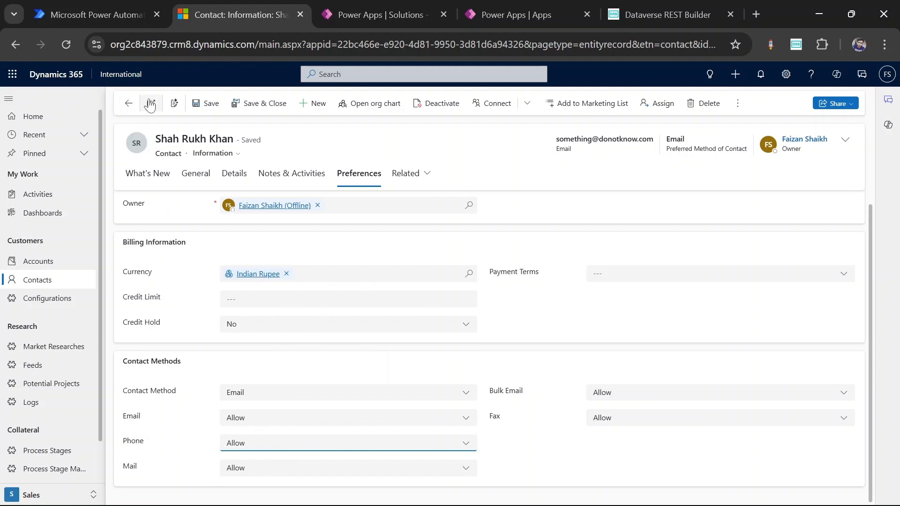
{"action": "left_click", "coordinate": [128, 104]}
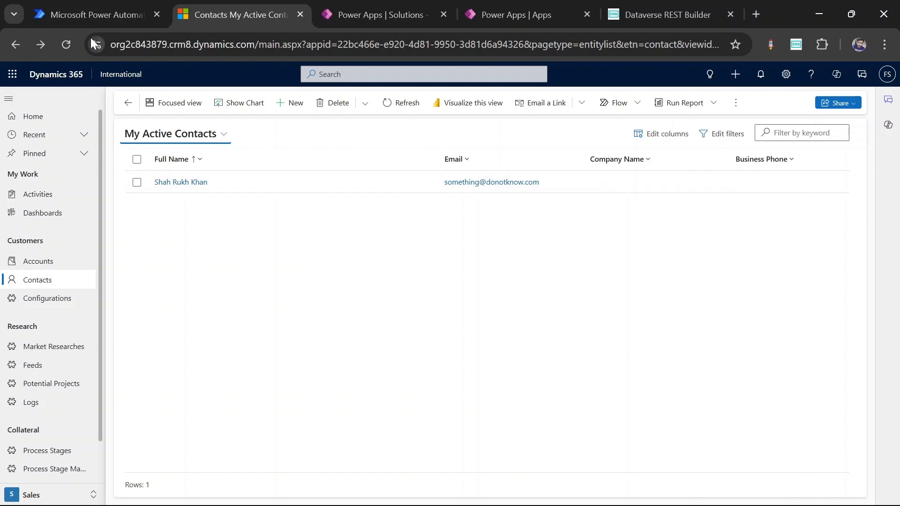
- Turn on the Task5 contact method preferences flow in Power Automate and open it for editing
{"action": "left_click", "coordinate": [95, 17]}
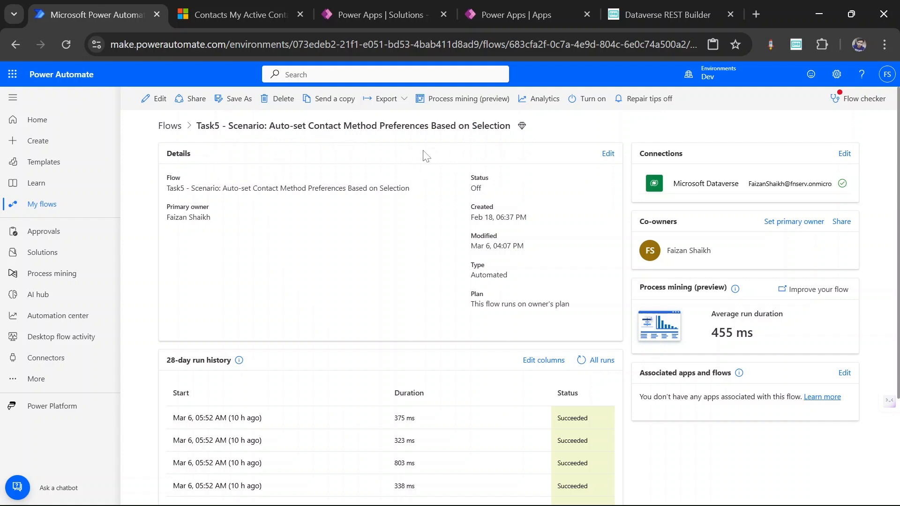
{"action": "left_click", "coordinate": [593, 100]}
{"action": "left_click", "coordinate": [151, 100]}
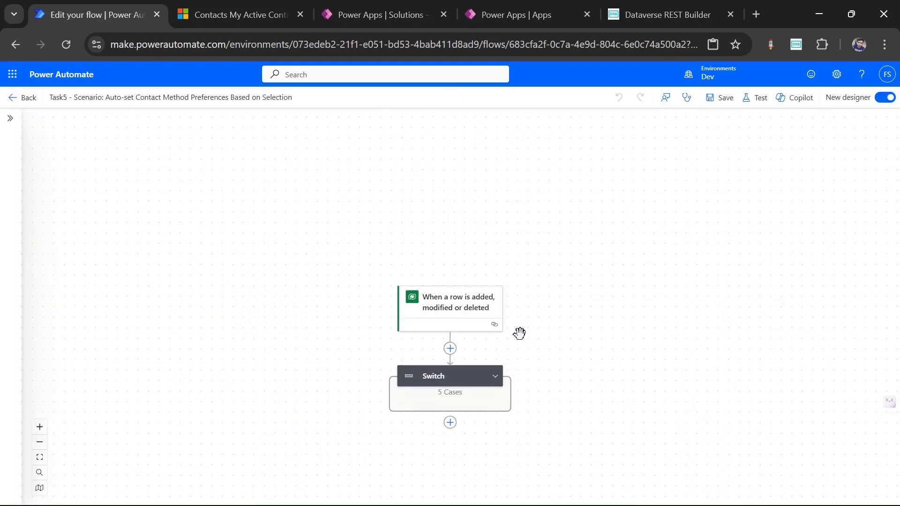
- Expand the Switch to show its cases and examine the parameters of the row added, modified or deleted trigger
{"action": "left_click", "coordinate": [497, 378]}
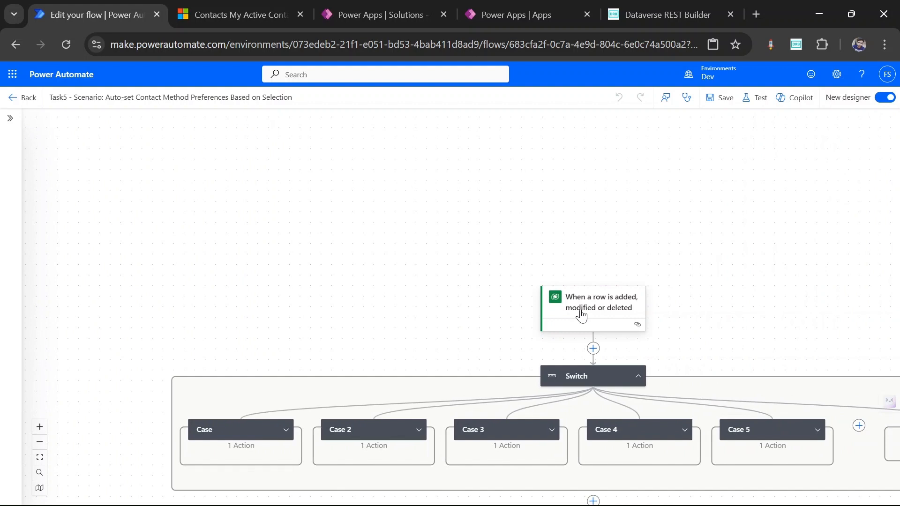
{"action": "left_click", "coordinate": [582, 317]}
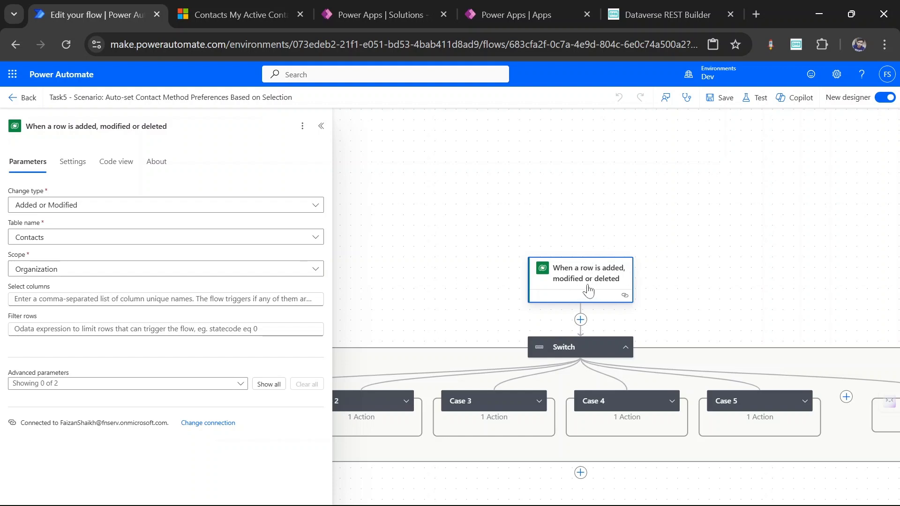
{"action": "scroll", "coordinate": [605, 280], "scroll_direction": "down", "scroll_amount": 1}
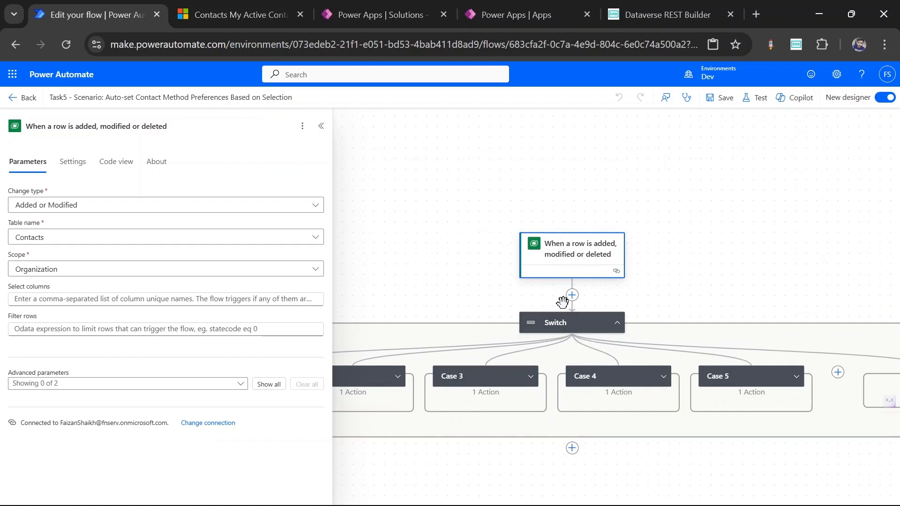
{"action": "left_click", "coordinate": [450, 280]}
- Search the available actions for "switch" directly below the trigger and close the action list without adding one
{"action": "left_click", "coordinate": [571, 296]}
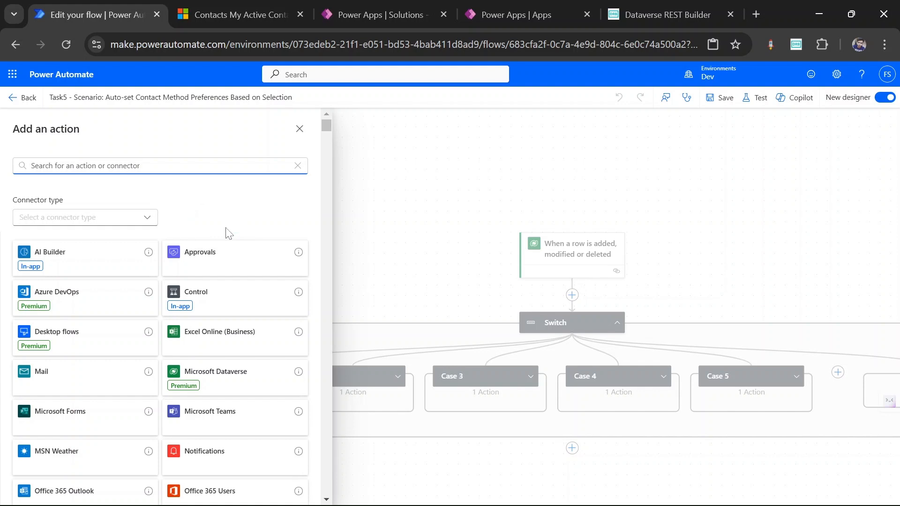
{"action": "type", "text": "switch"}
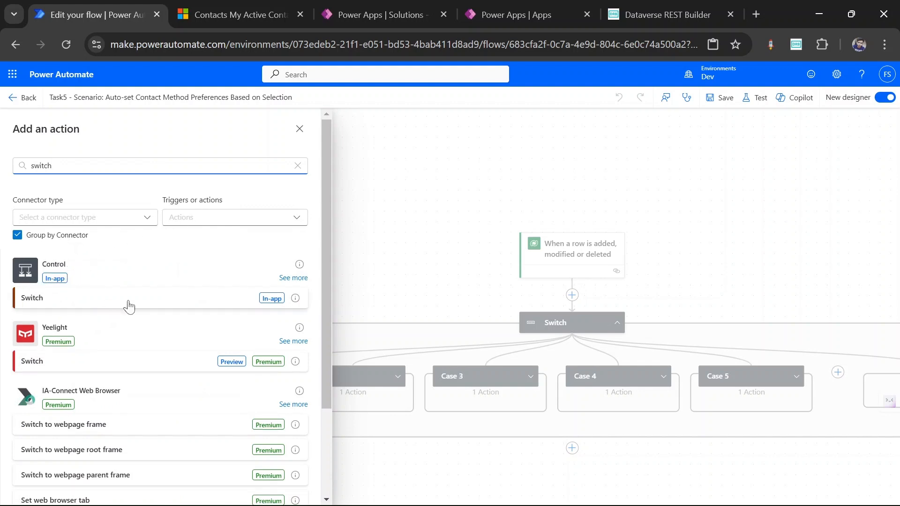
{"action": "left_click", "coordinate": [424, 238]}
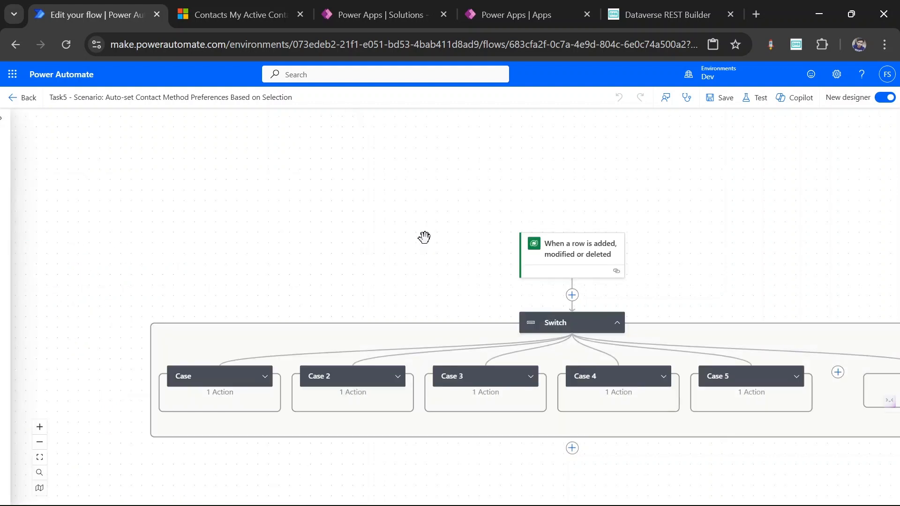
- Inspect the Switch's On parameter and display the field logical names on the contact's Preferences in Dynamics 365 using Level up
{"action": "left_click", "coordinate": [566, 323]}
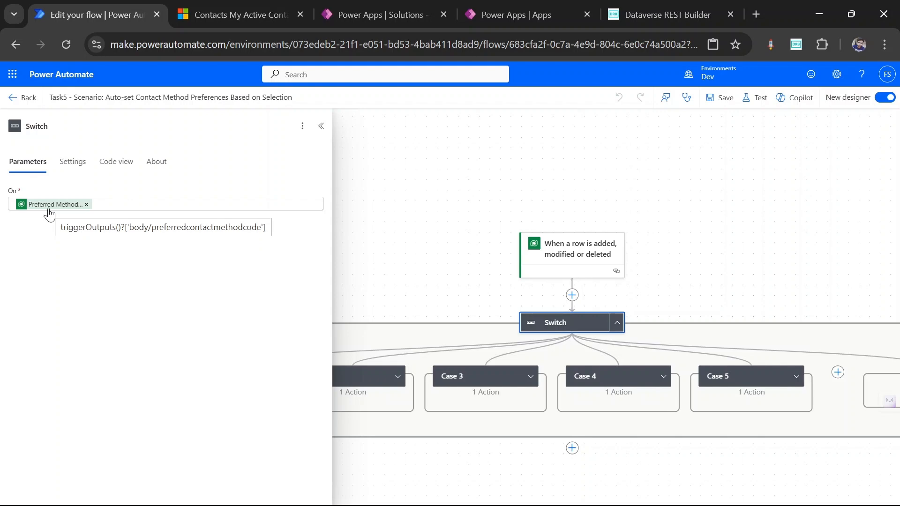
{"action": "left_click", "coordinate": [203, 2]}
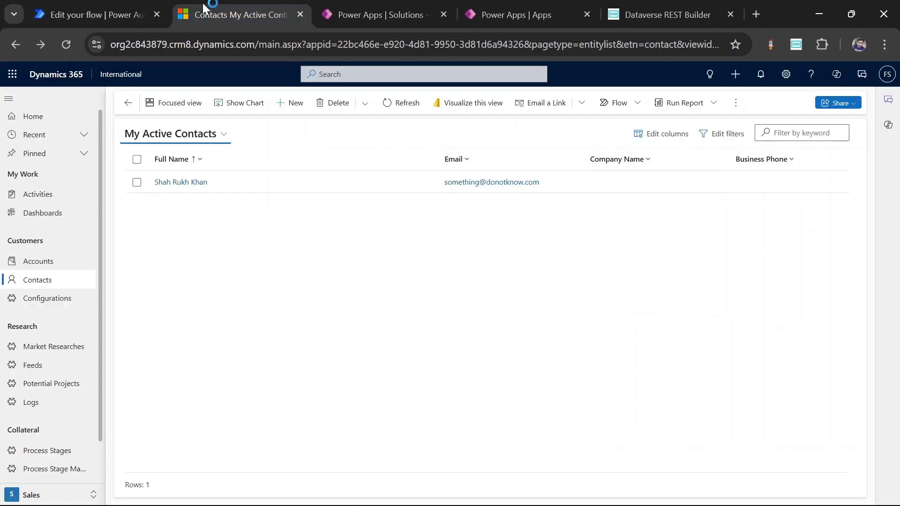
{"action": "left_click", "coordinate": [188, 184]}
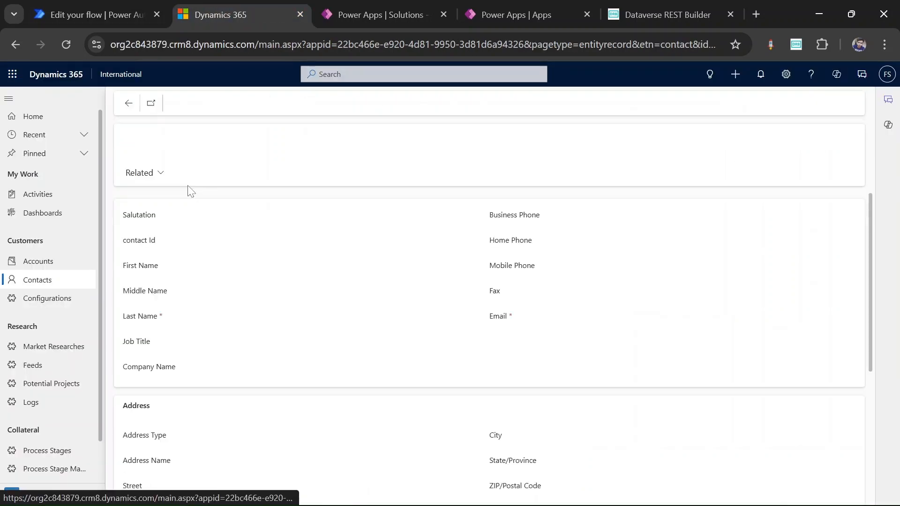
{"action": "left_click", "coordinate": [359, 174]}
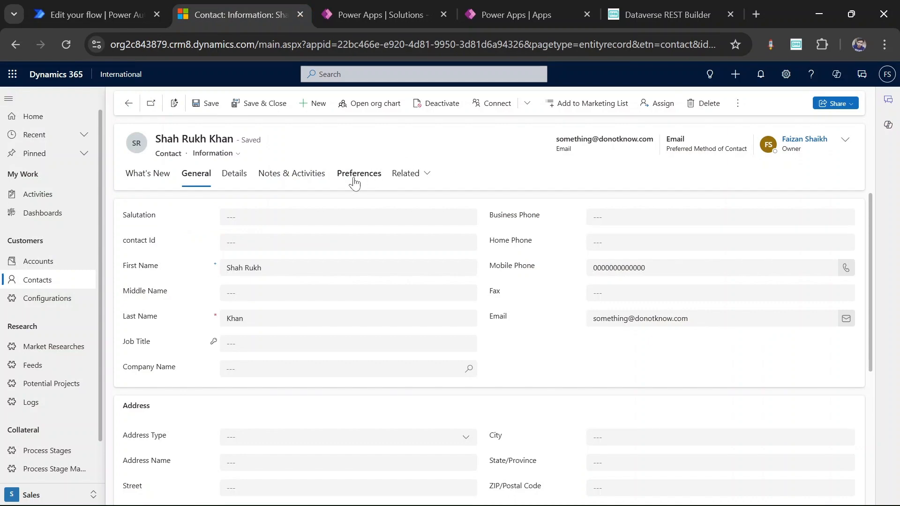
{"action": "left_click", "coordinate": [768, 45]}
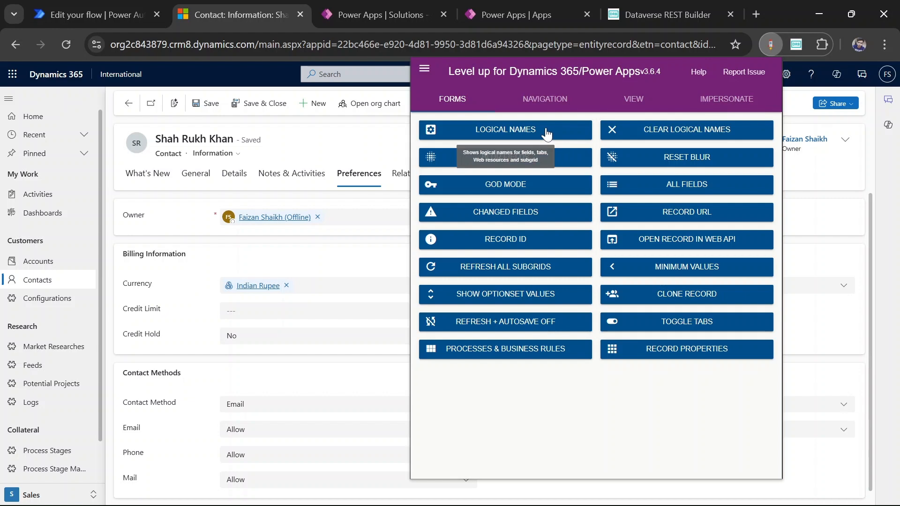
{"action": "left_click", "coordinate": [546, 134]}
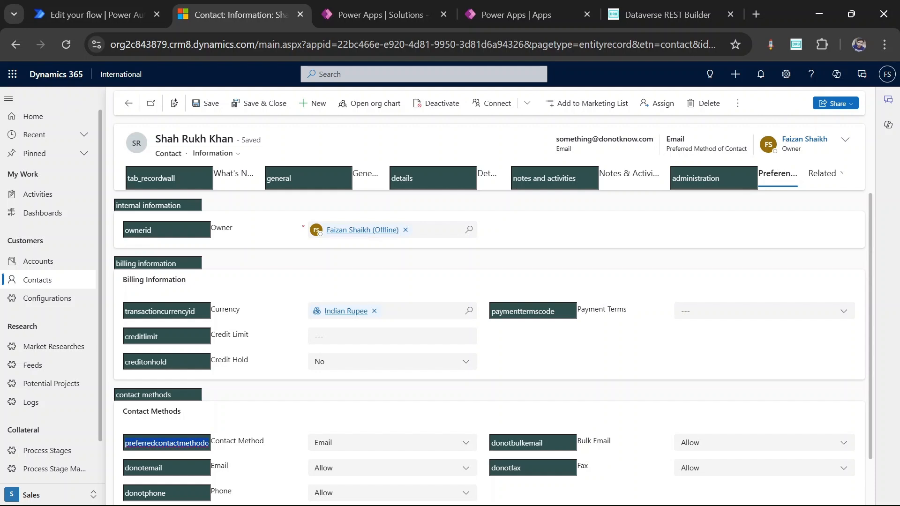
- Compare the Switch's On parameter with the contact's preferred contact method field and list the Contact Method choices
{"action": "left_click", "coordinate": [108, 15]}
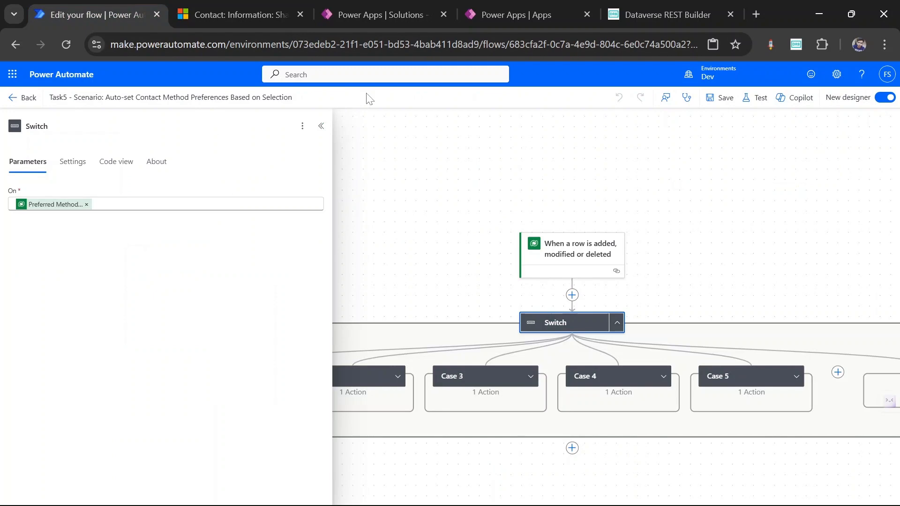
{"action": "left_click", "coordinate": [267, 7]}
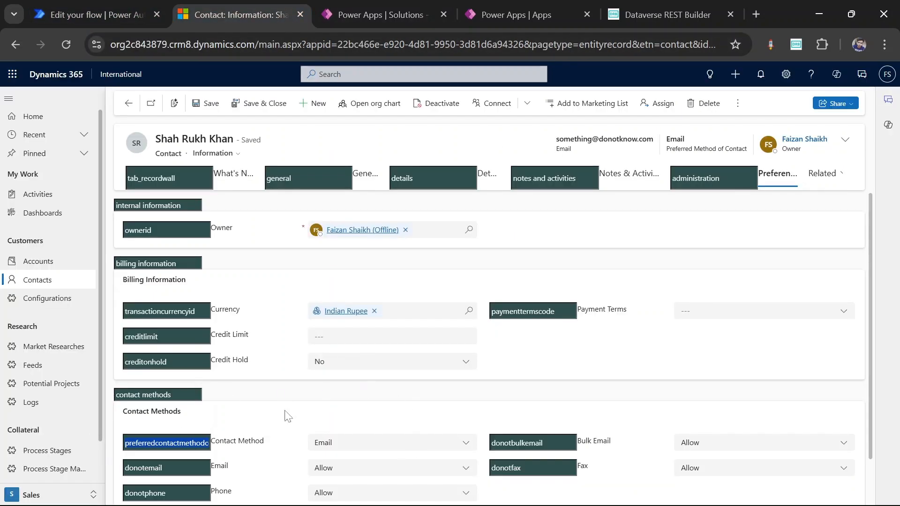
{"action": "scroll", "coordinate": [422, 443], "scroll_direction": "down", "scroll_amount": 1}
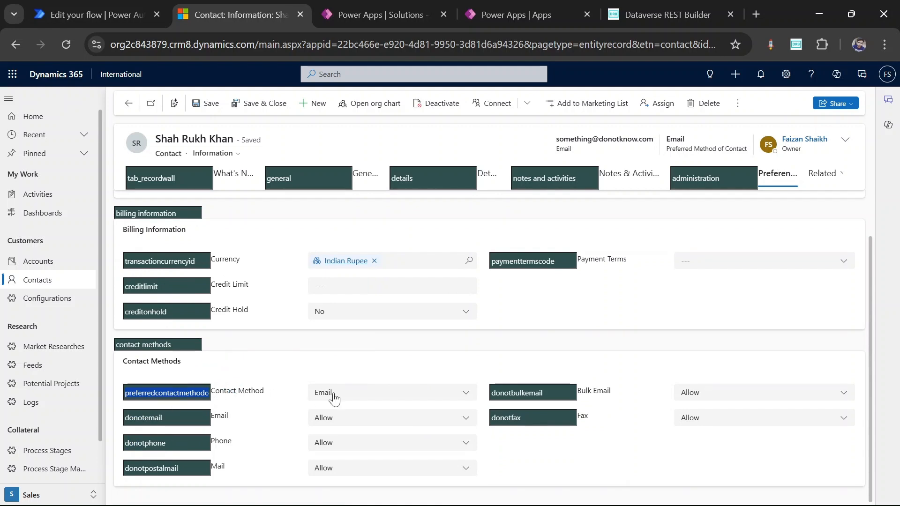
{"action": "left_click", "coordinate": [348, 402]}
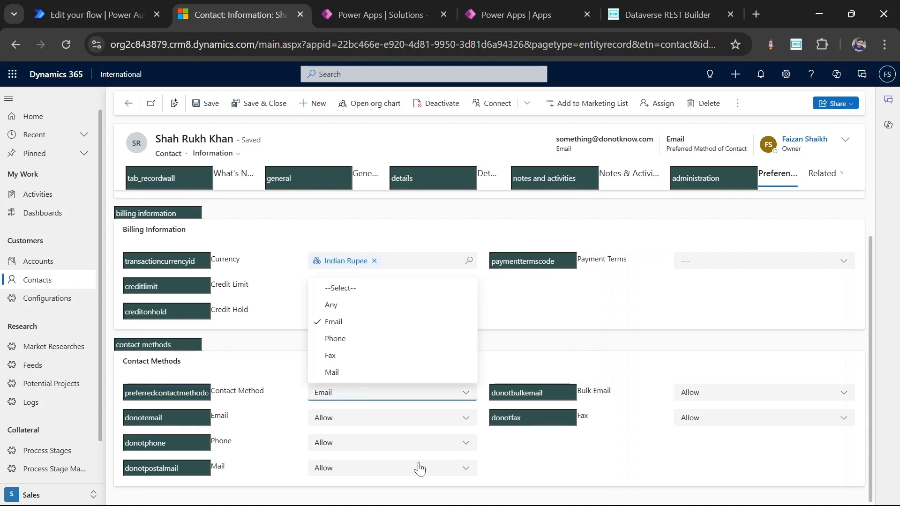
- Close the Contact Method choices, return to the flow in Power Automate and recheck the Switch's On parameter
{"action": "left_click", "coordinate": [557, 358]}
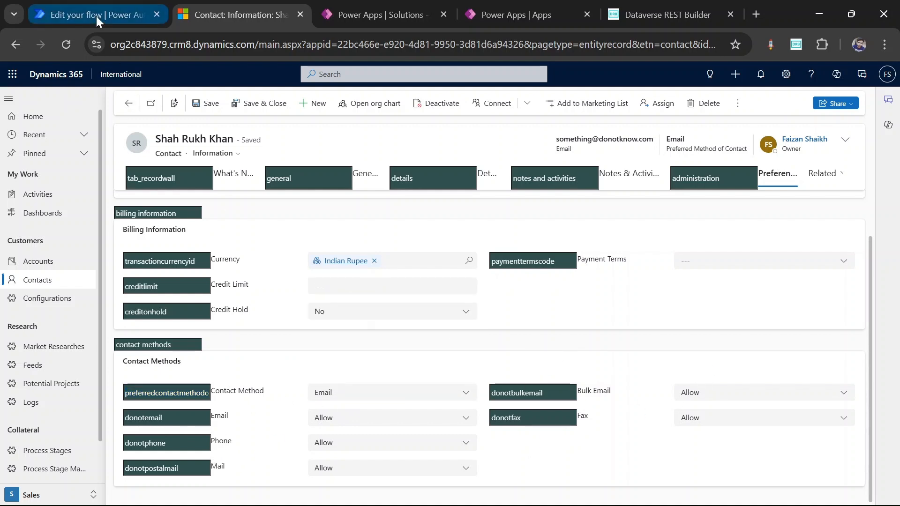
{"action": "left_click", "coordinate": [97, 16]}
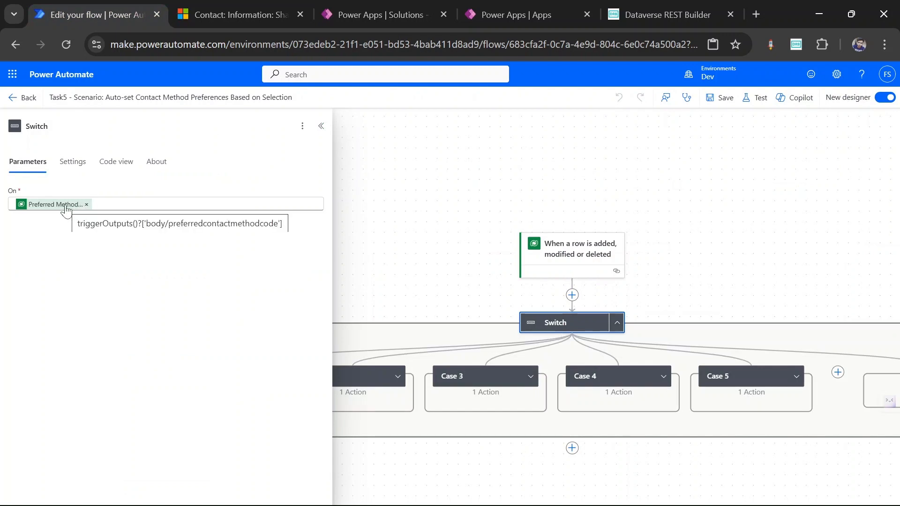
{"action": "left_click", "coordinate": [431, 228]}
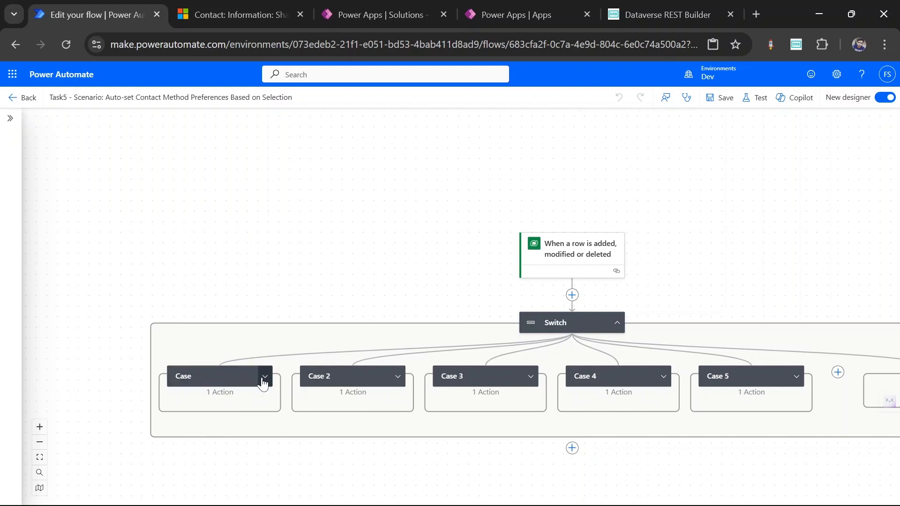
- Expand the Switch's first case and check the Task 5 contact method rules in the Notion task list
{"action": "scroll", "coordinate": [320, 401], "scroll_direction": "down", "scroll_amount": 2}
{"action": "scroll", "coordinate": [320, 401], "scroll_direction": "right", "scroll_amount": 5}
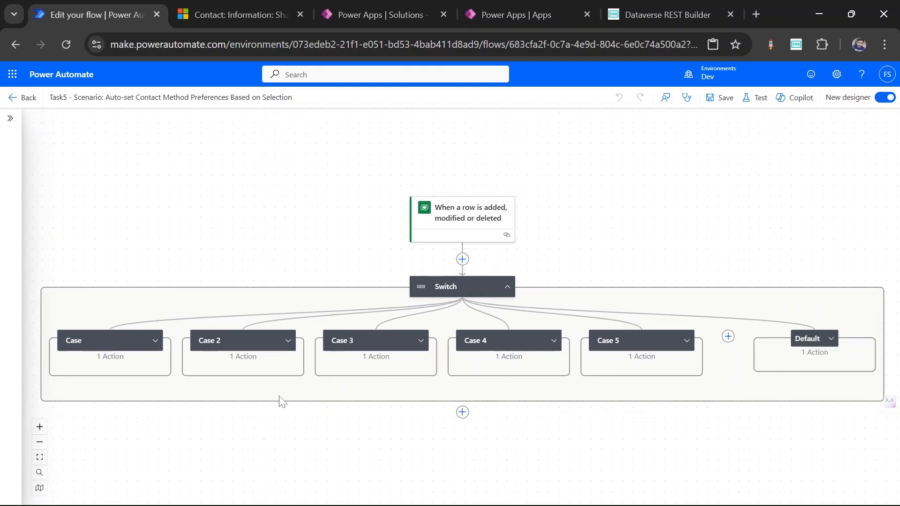
{"action": "left_click", "coordinate": [155, 340]}
{"action": "key", "text": "alt+Tab"}
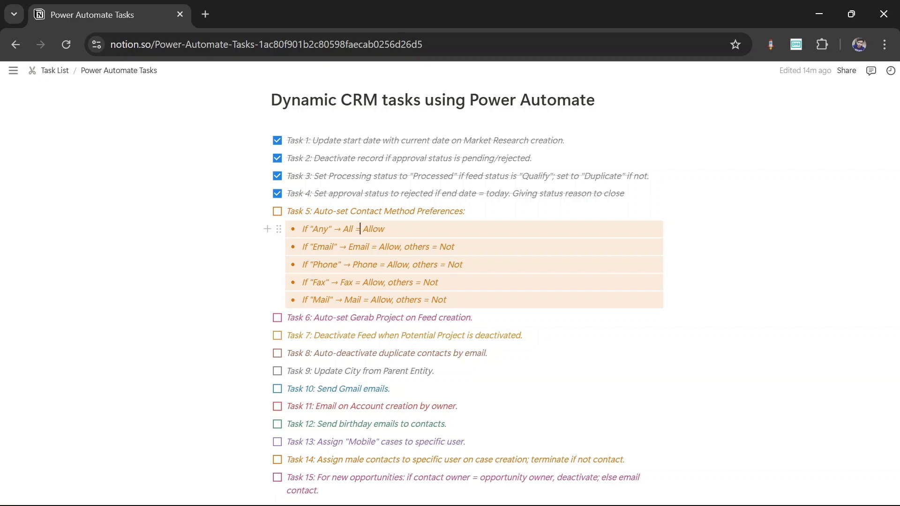
{"action": "key", "text": "alt+Tab"}
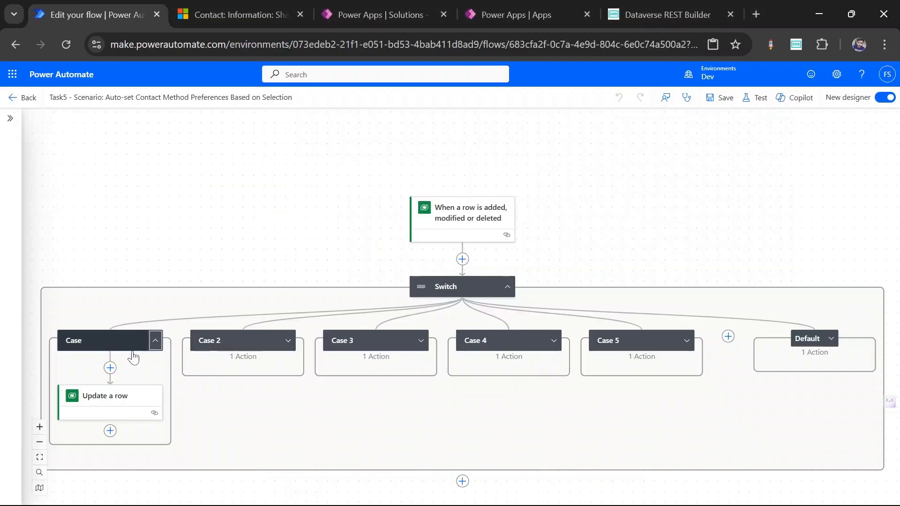
- Compare the first case's Equals value with the choice values of the Preferred Method of Contact column in Power Apps
{"action": "left_click", "coordinate": [116, 346]}
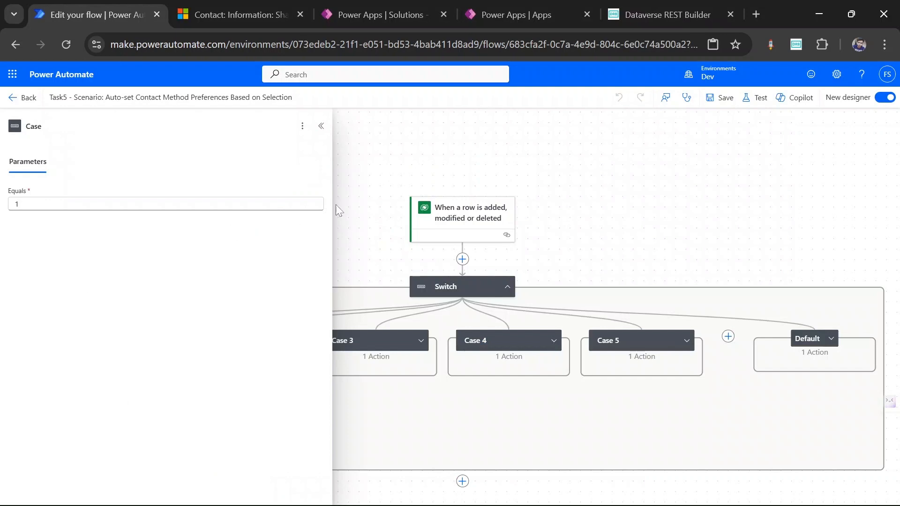
{"action": "left_click", "coordinate": [385, 185]}
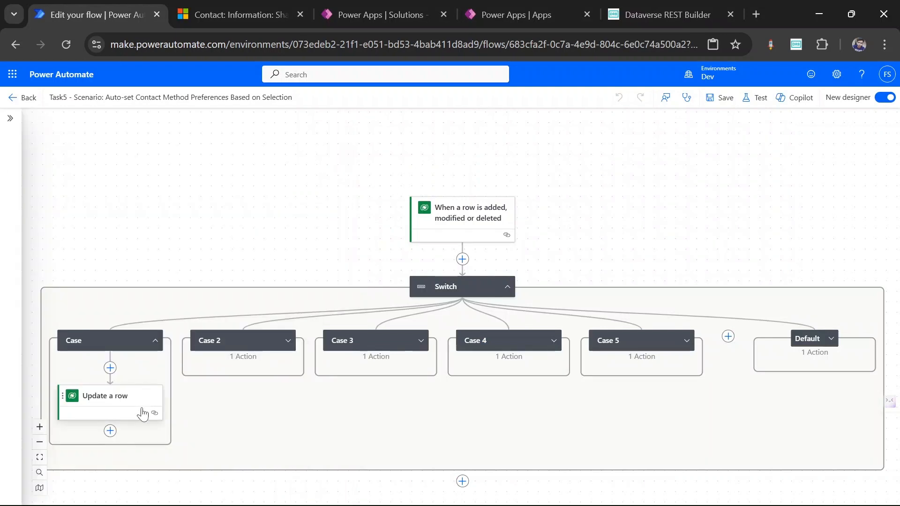
{"action": "left_click", "coordinate": [95, 346]}
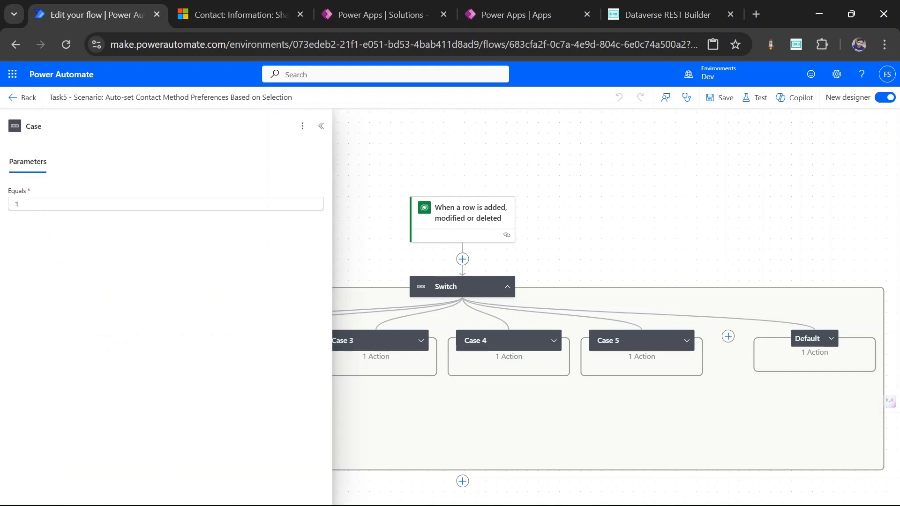
{"action": "left_click", "coordinate": [322, 126]}
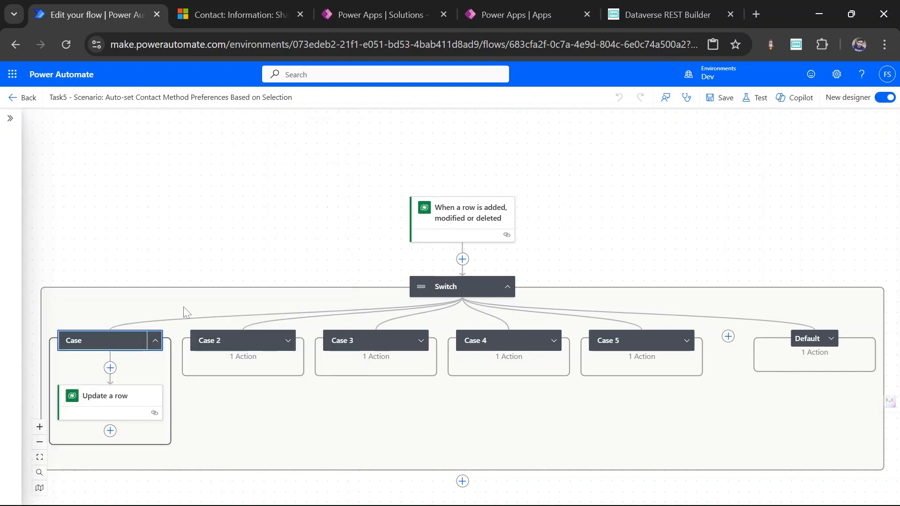
{"action": "left_click", "coordinate": [393, 6]}
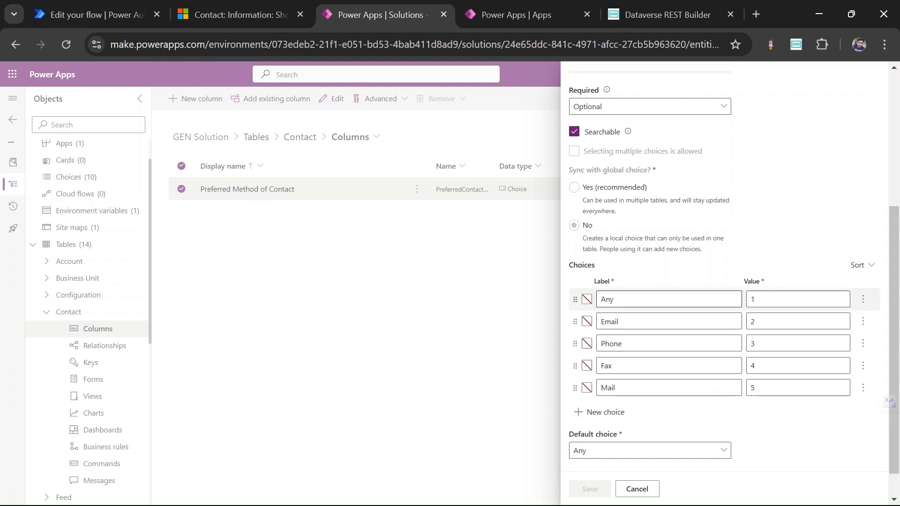
{"action": "left_click", "coordinate": [793, 299]}
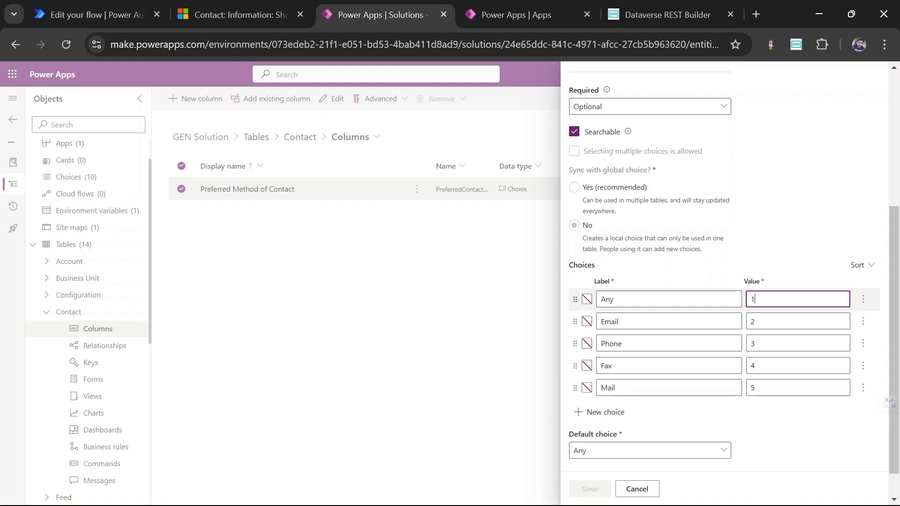
{"action": "left_click", "coordinate": [139, 7]}
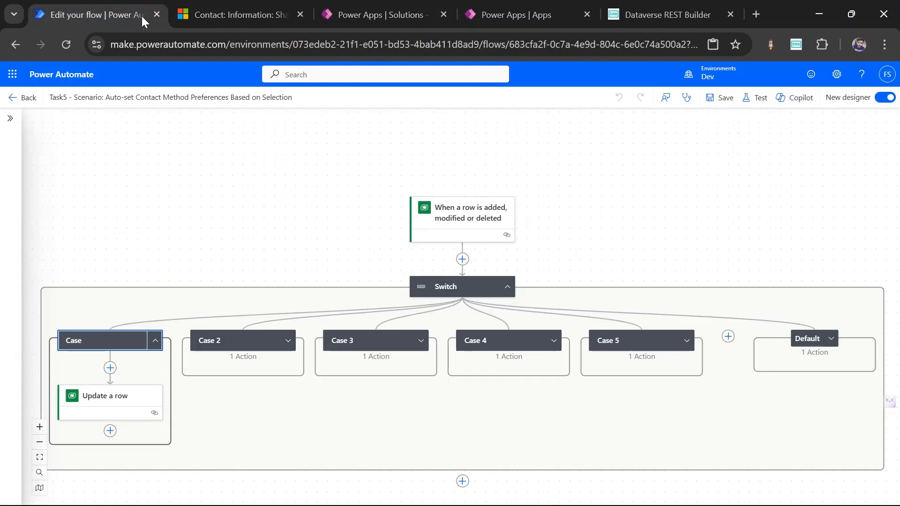
- Examine the first case's Update a row parameters and browse the contact fields available as advanced parameters
{"action": "left_click", "coordinate": [111, 416]}
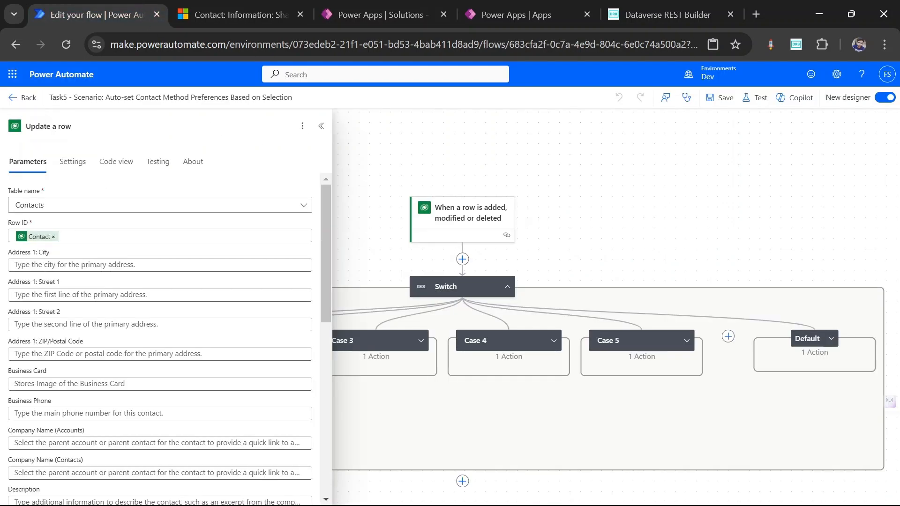
{"action": "scroll", "coordinate": [111, 419], "scroll_direction": "down", "scroll_amount": 10}
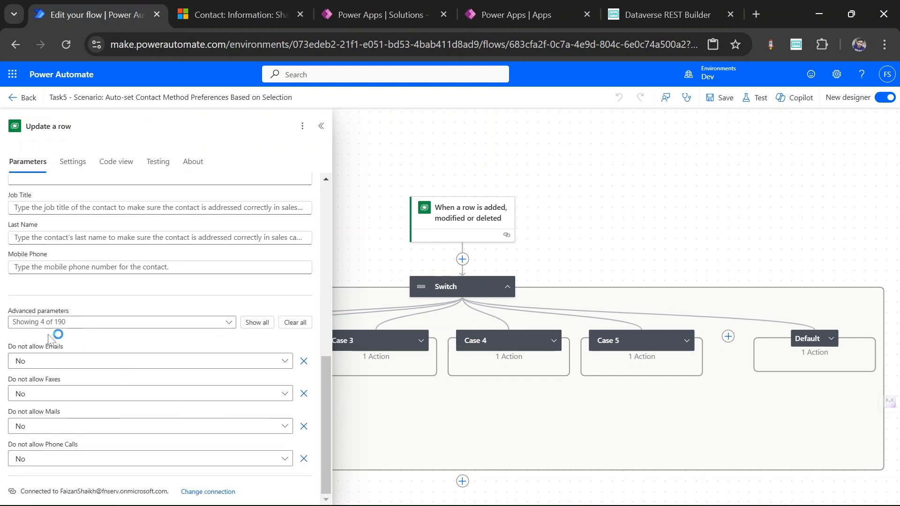
{"action": "left_click", "coordinate": [234, 323]}
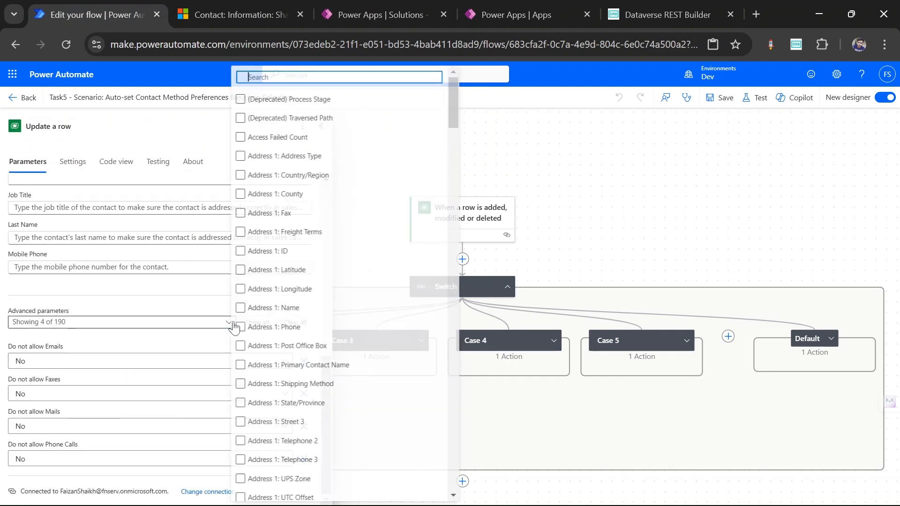
{"action": "left_click", "coordinate": [281, 239]}
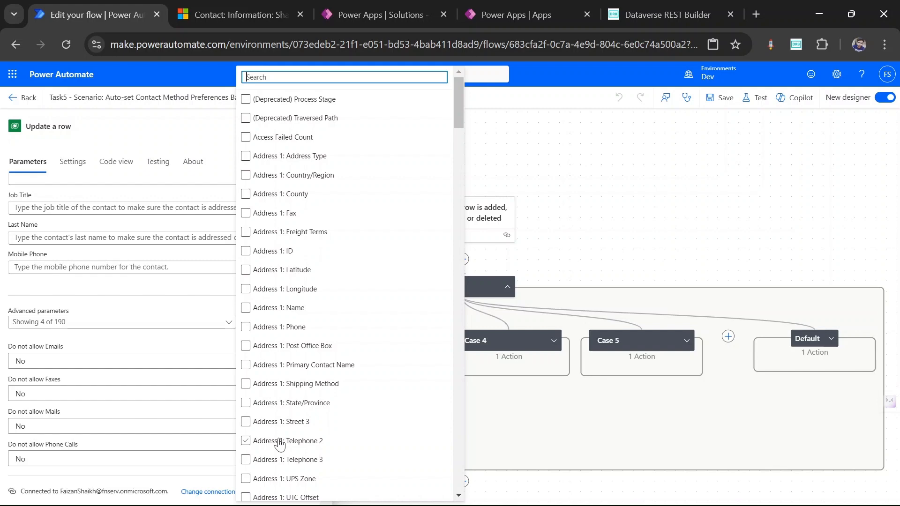
{"action": "left_click", "coordinate": [288, 285]}
{"action": "scroll", "coordinate": [310, 361], "scroll_direction": "down", "scroll_amount": 20}
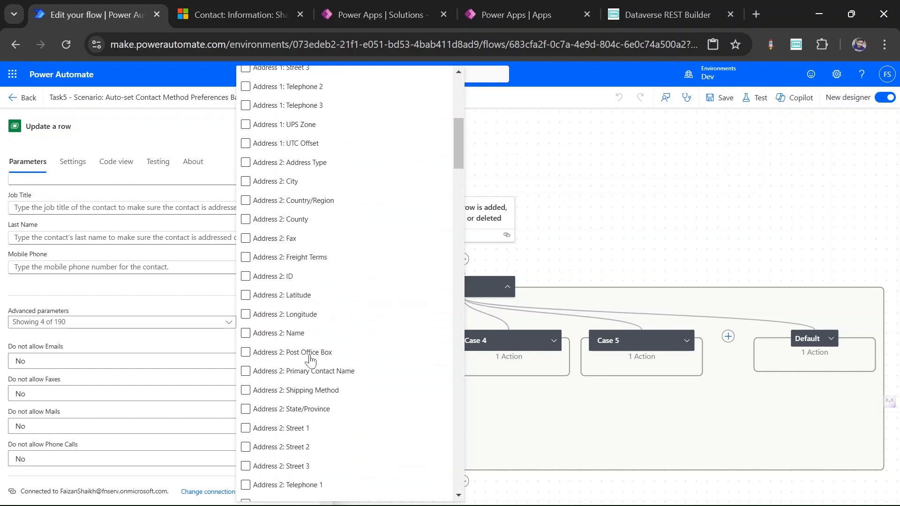
{"action": "scroll", "coordinate": [310, 361], "scroll_direction": "down", "scroll_amount": 20}
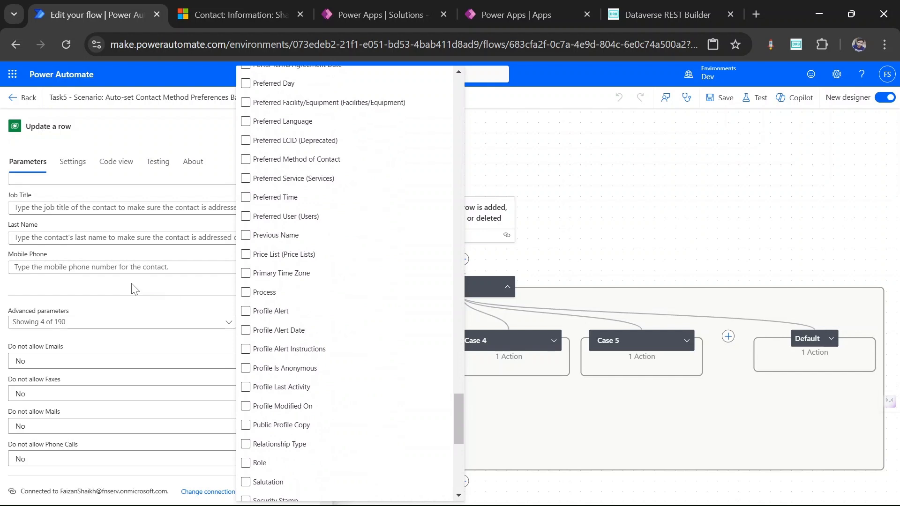
{"action": "left_click", "coordinate": [134, 290]}
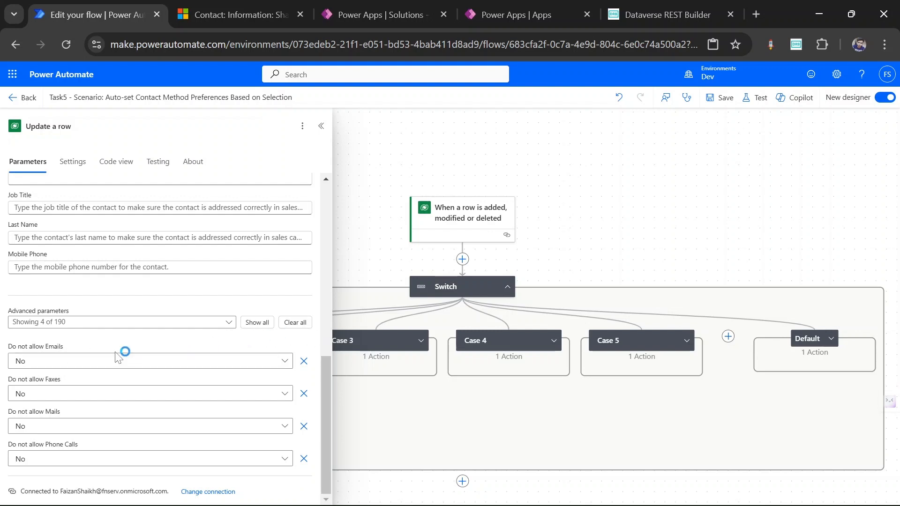
- Check the options for Do not allow Emails, keep No and close the Update a row settings
{"action": "left_click", "coordinate": [70, 367]}
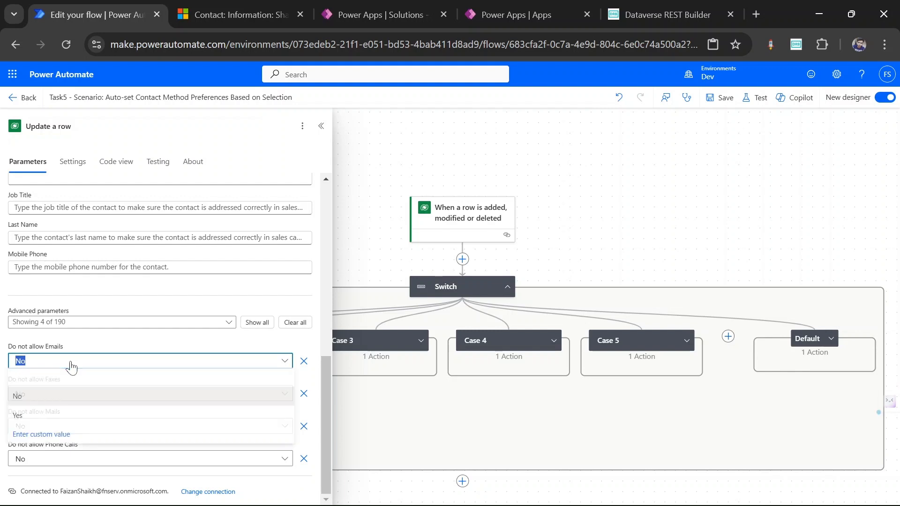
{"action": "left_click", "coordinate": [52, 398]}
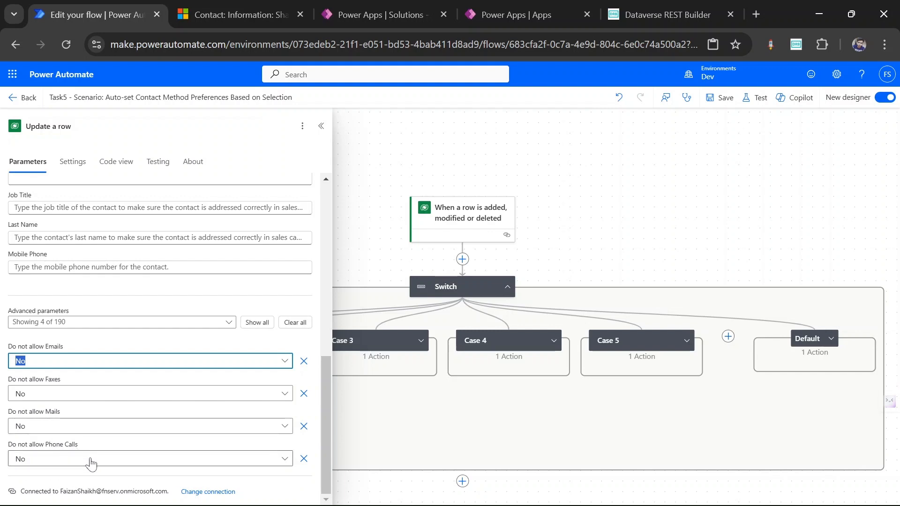
{"action": "left_click", "coordinate": [378, 397]}
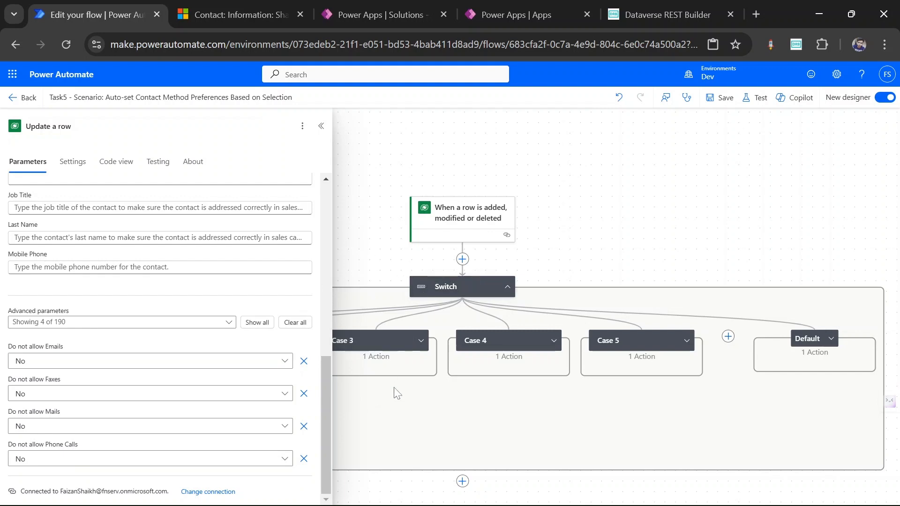
{"action": "left_click", "coordinate": [321, 126]}
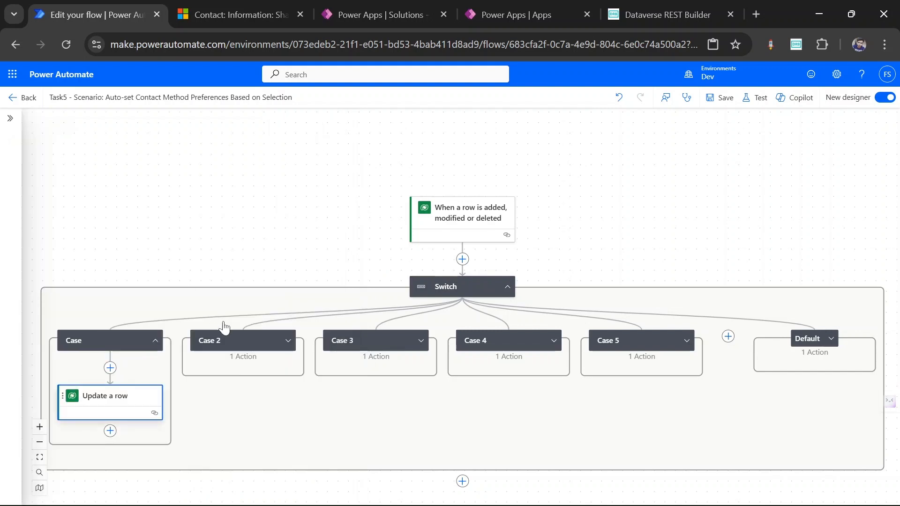
- Expand Case 2 and compare its Equals value with the Preferred Method of Contact choice values in Power Apps
{"action": "left_click", "coordinate": [287, 341]}
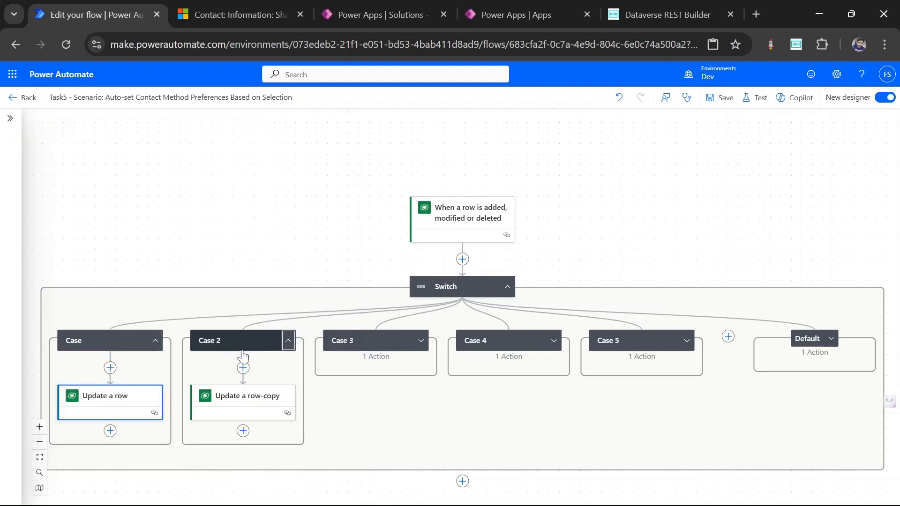
{"action": "left_click", "coordinate": [248, 341]}
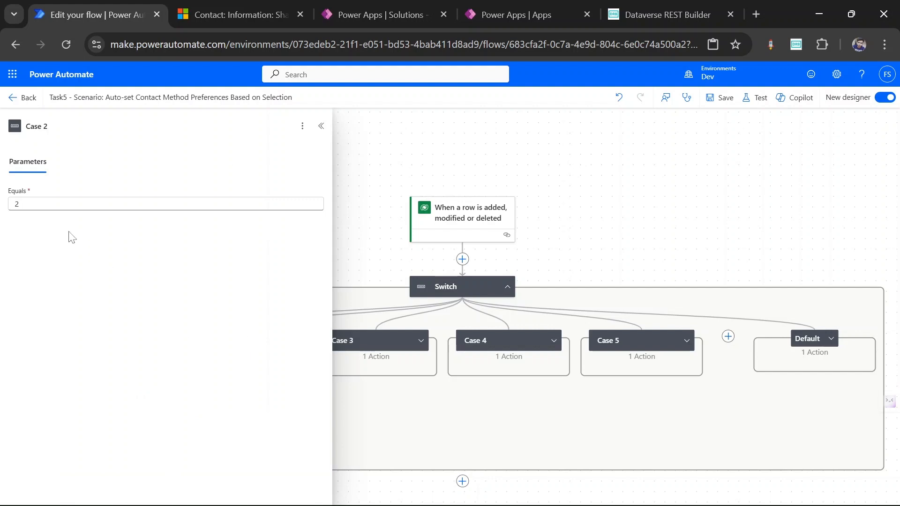
{"action": "left_click", "coordinate": [332, 12]}
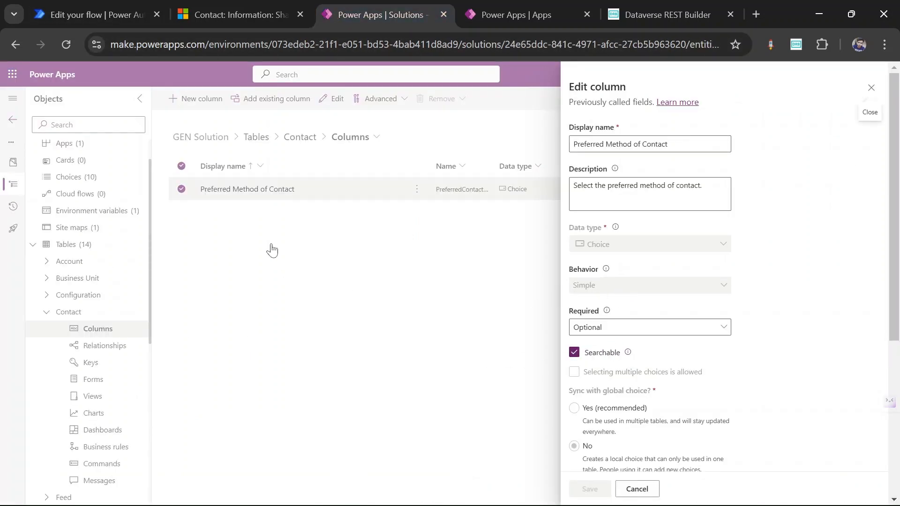
{"action": "scroll", "coordinate": [744, 375], "scroll_direction": "down", "scroll_amount": 5}
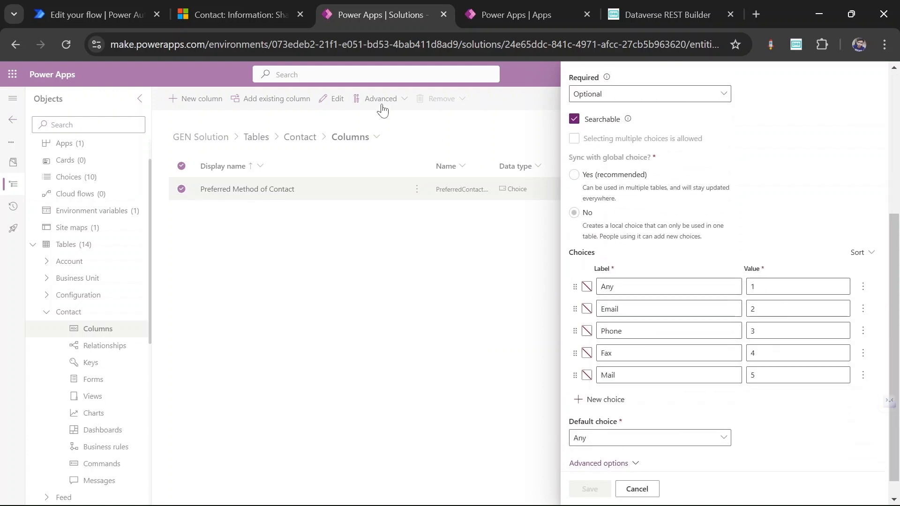
- Switch to the contact in Dynamics 365, keep Contact Method on Email and check the Email preference's options
{"action": "left_click", "coordinate": [213, 10]}
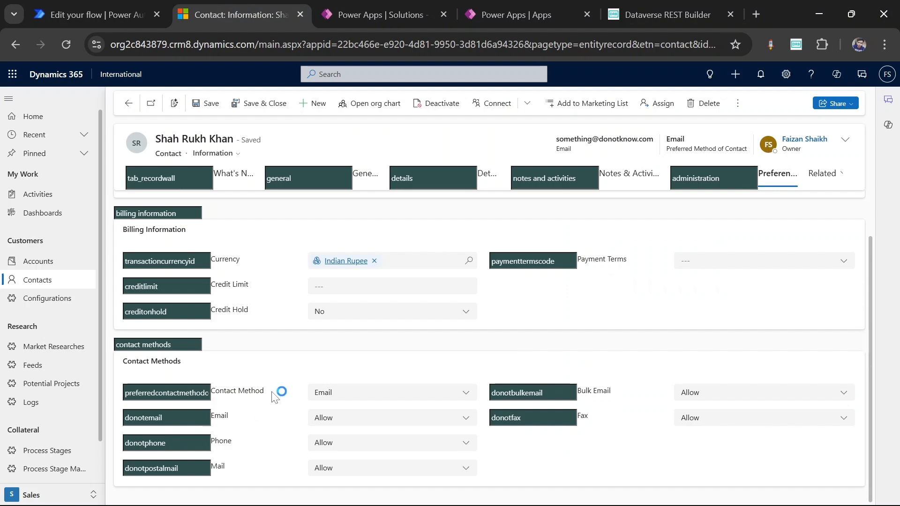
{"action": "left_click", "coordinate": [328, 397]}
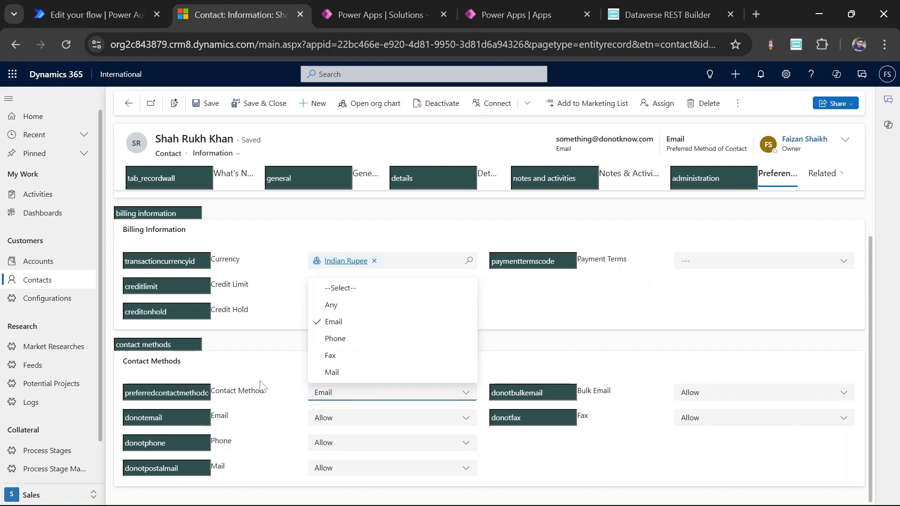
{"action": "left_click", "coordinate": [333, 322]}
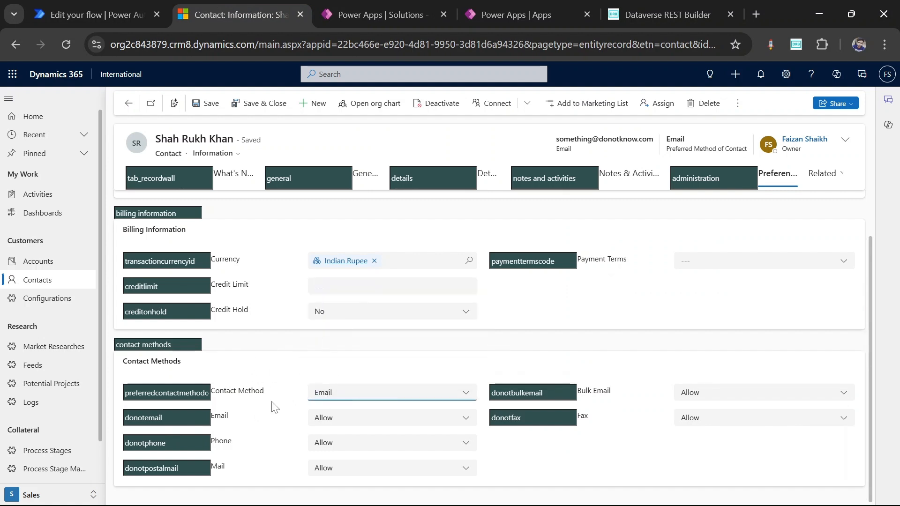
{"action": "left_click", "coordinate": [357, 417]}
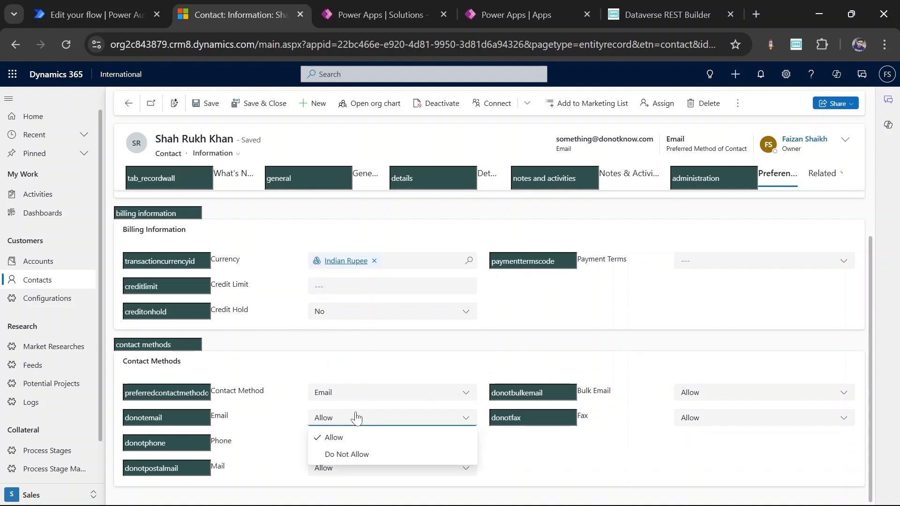
{"action": "left_click", "coordinate": [355, 417]}
- Set the contact's Phone, Mail, Bulk Email and Fax preferences to Do Not Allow
{"action": "left_click", "coordinate": [333, 443]}
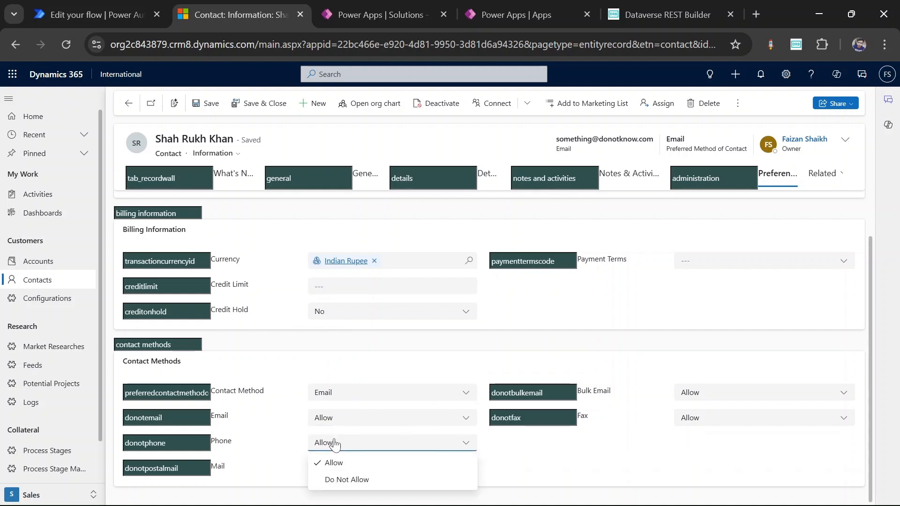
{"action": "left_click", "coordinate": [345, 479]}
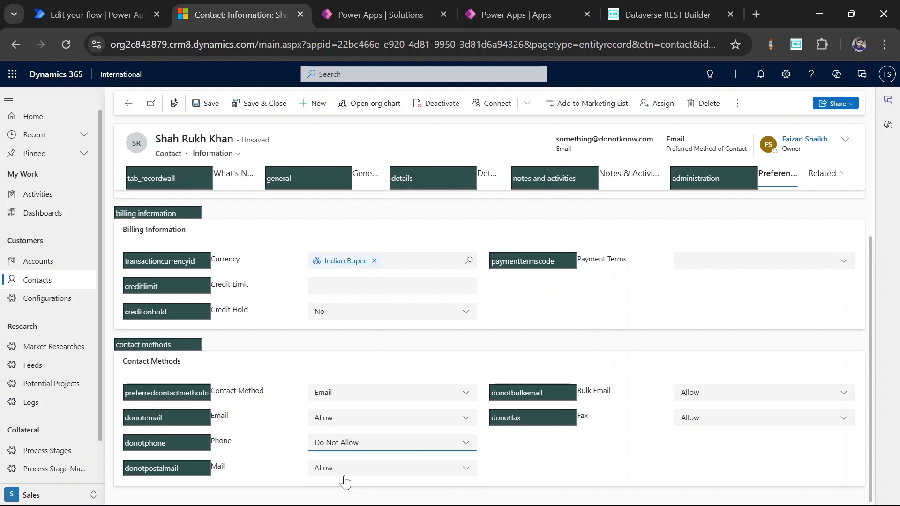
{"action": "left_click", "coordinate": [346, 476]}
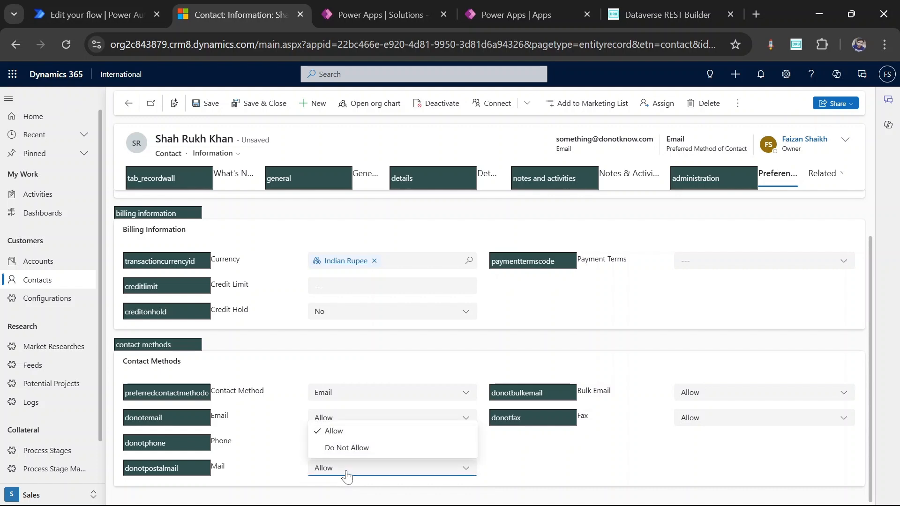
{"action": "left_click", "coordinate": [368, 451]}
{"action": "left_click", "coordinate": [834, 393]}
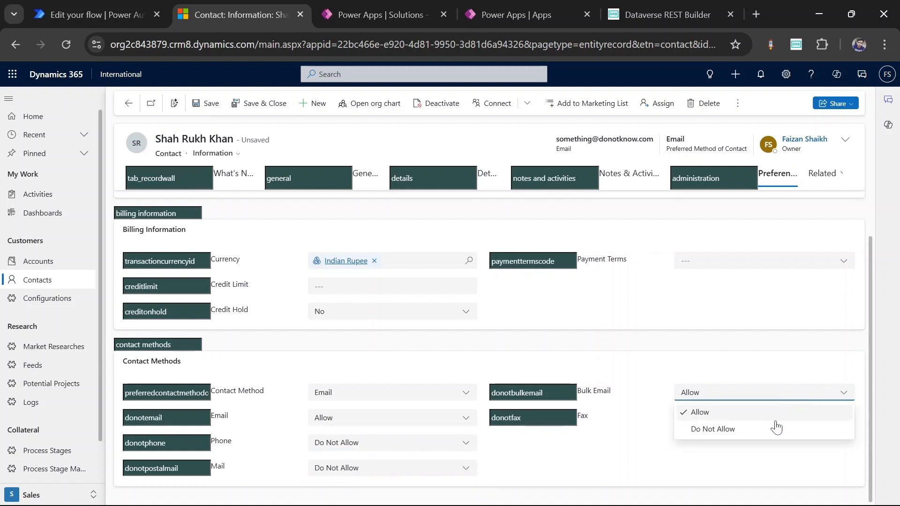
{"action": "left_click", "coordinate": [773, 428]}
{"action": "left_click", "coordinate": [770, 424]}
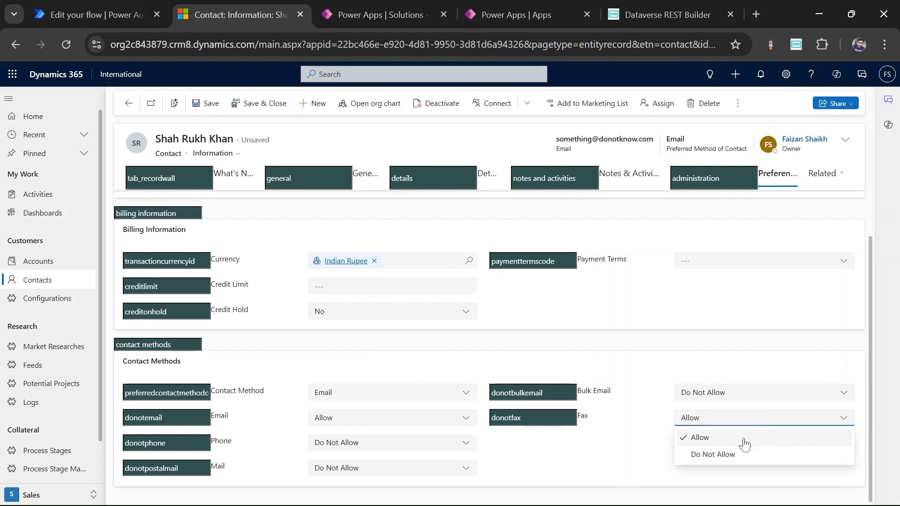
{"action": "left_click", "coordinate": [738, 458]}
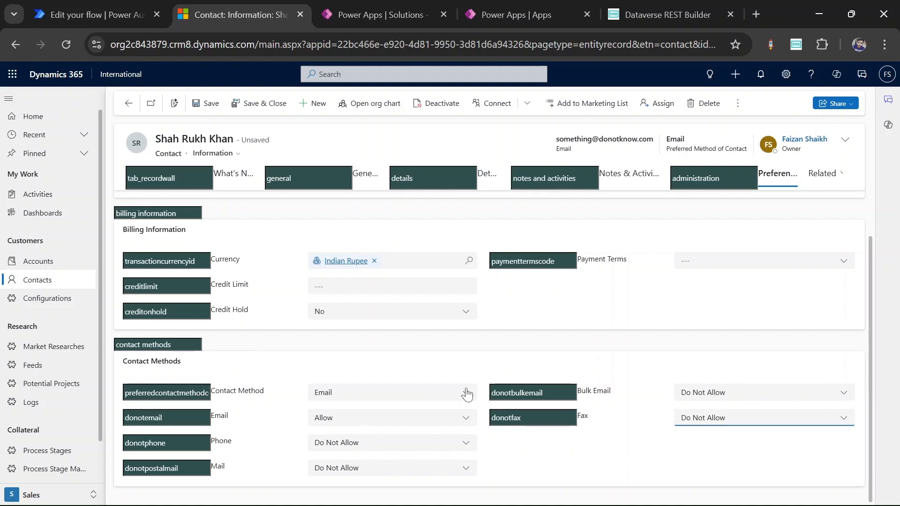
- Switch back to the flow in Power Automate and review the Row ID and Do not allow parameters of Case 2's update action
{"action": "left_click", "coordinate": [91, 14]}
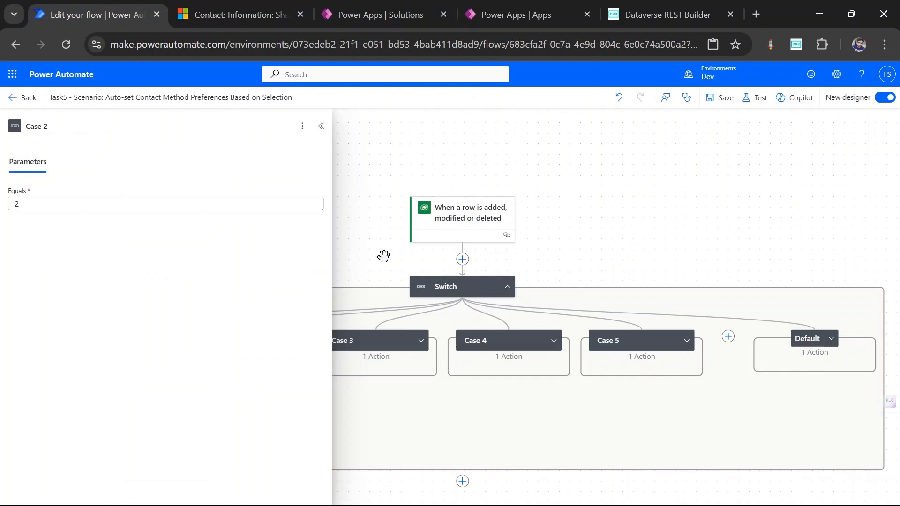
{"action": "left_click", "coordinate": [321, 127]}
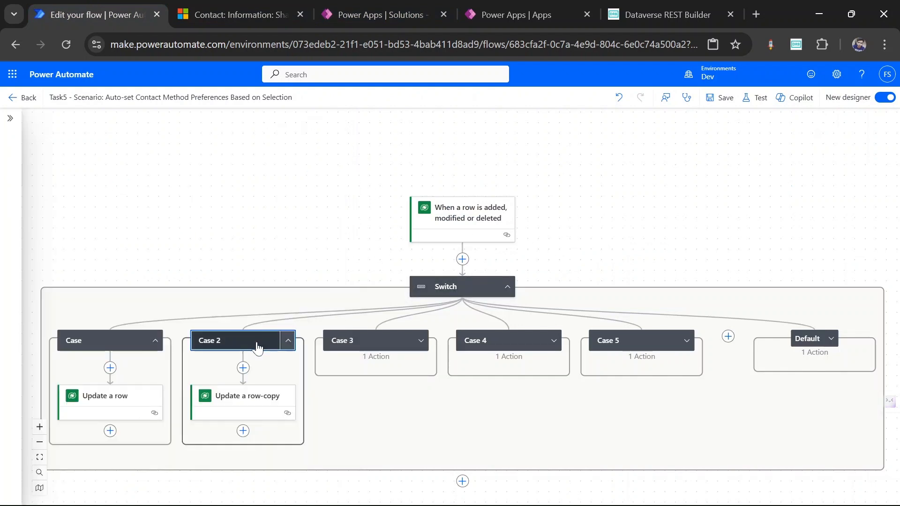
{"action": "left_click", "coordinate": [240, 412]}
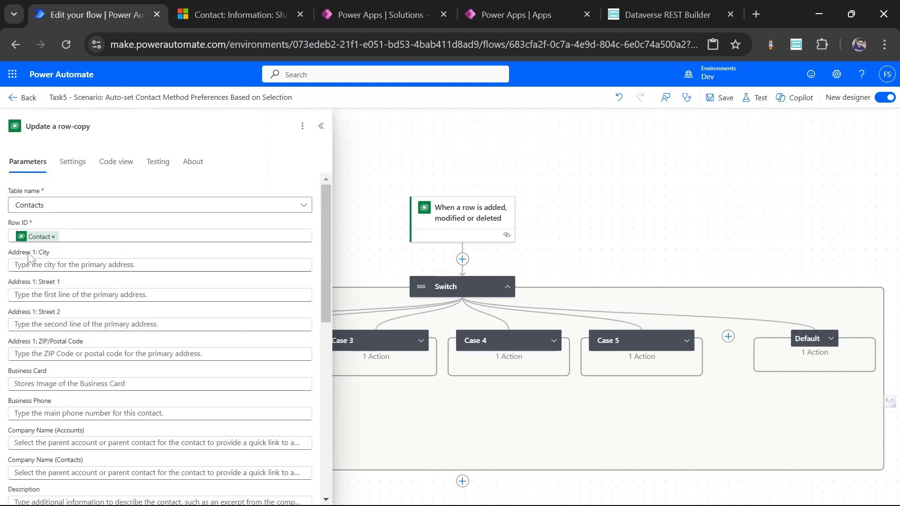
{"action": "mouse_move", "coordinate": [28, 241]}
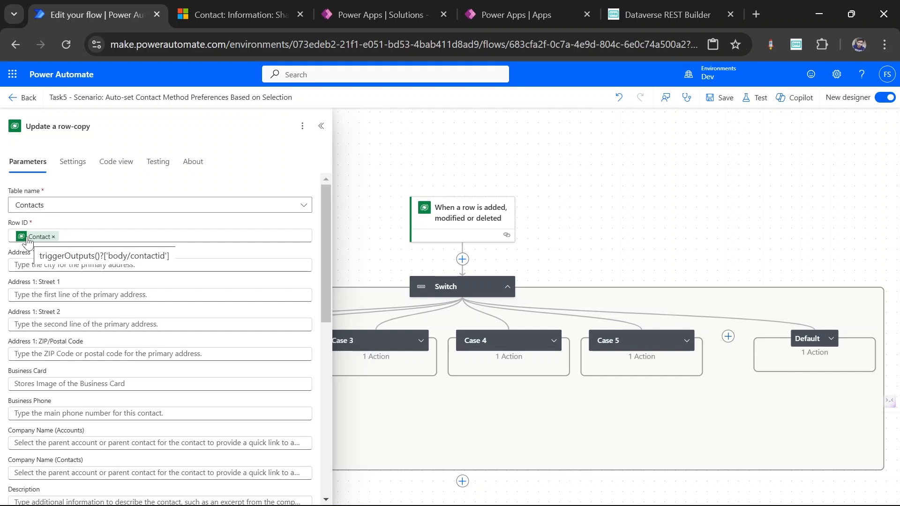
{"action": "scroll", "coordinate": [136, 408], "scroll_direction": "down", "scroll_amount": 3}
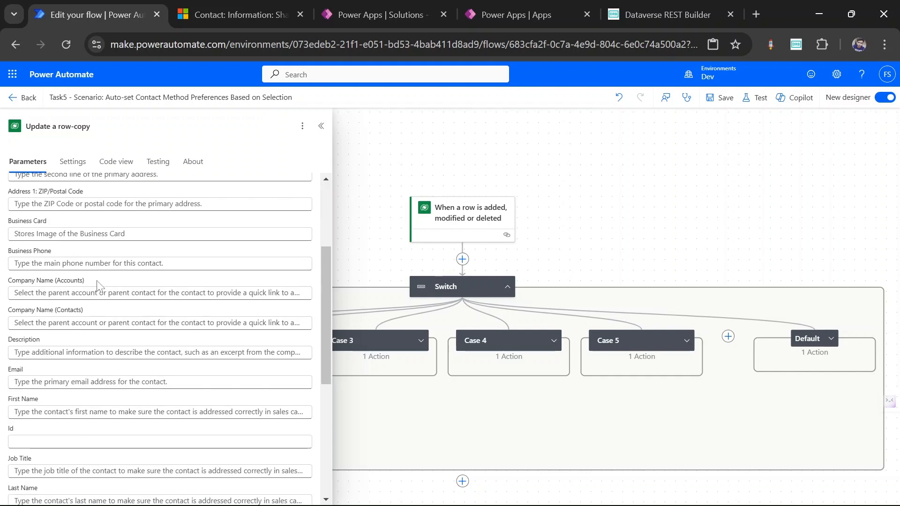
{"action": "scroll", "coordinate": [100, 309], "scroll_direction": "up", "scroll_amount": 3}
{"action": "scroll", "coordinate": [159, 338], "scroll_direction": "down", "scroll_amount": 6}
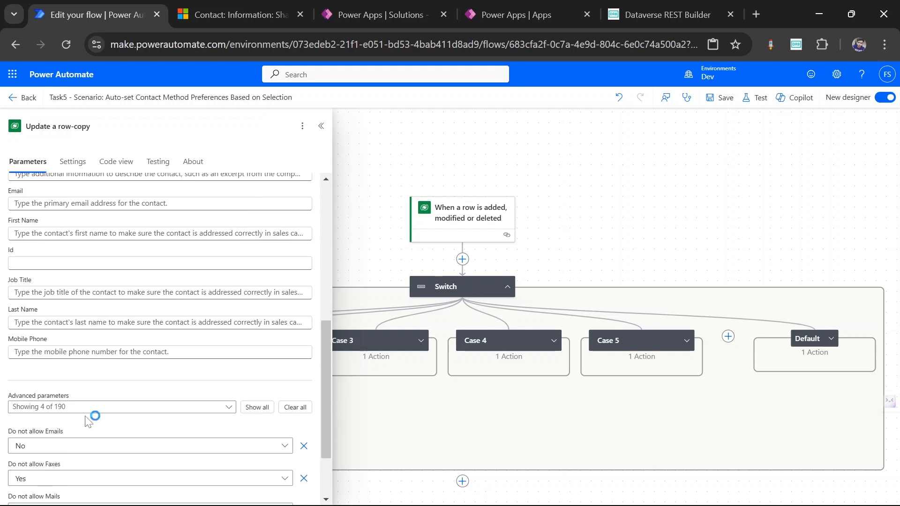
{"action": "scroll", "coordinate": [89, 420], "scroll_direction": "down", "scroll_amount": 2}
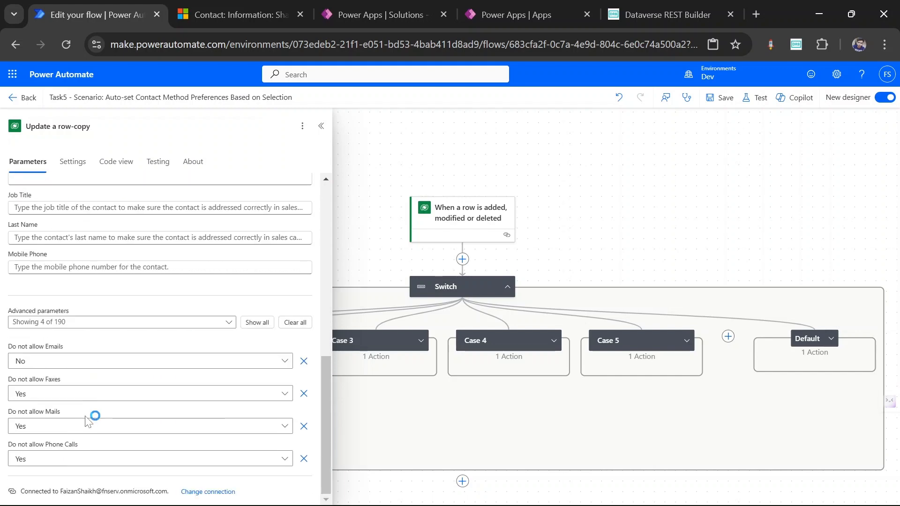
- Check Do not allow Emails in Case 2's update action, keep No and close the action's settings
{"action": "left_click", "coordinate": [32, 363]}
{"action": "left_click", "coordinate": [32, 363]}
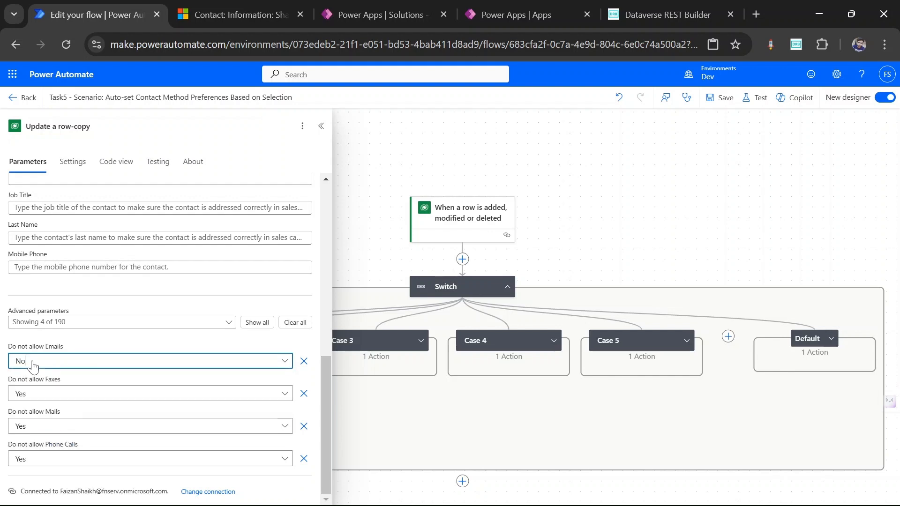
{"action": "left_click_drag", "start_coordinate": [9, 347], "coordinate": [59, 351]}
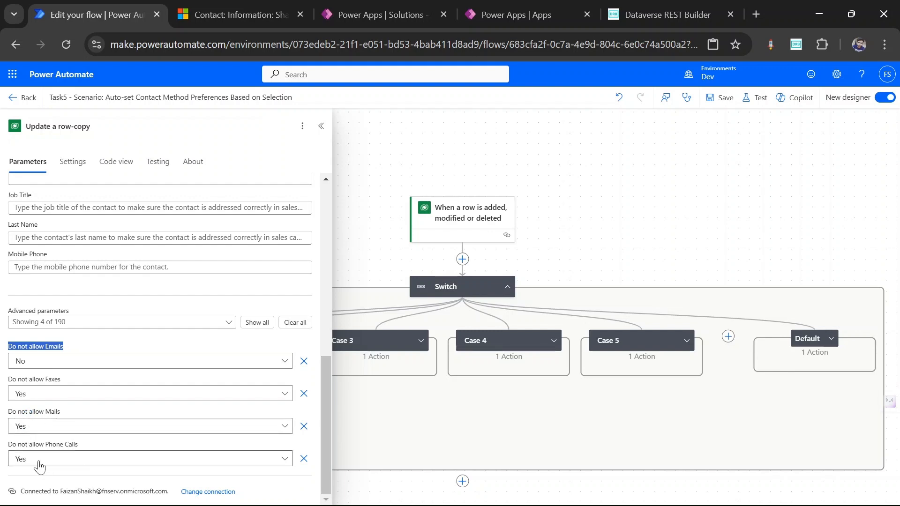
{"action": "left_click", "coordinate": [321, 126]}
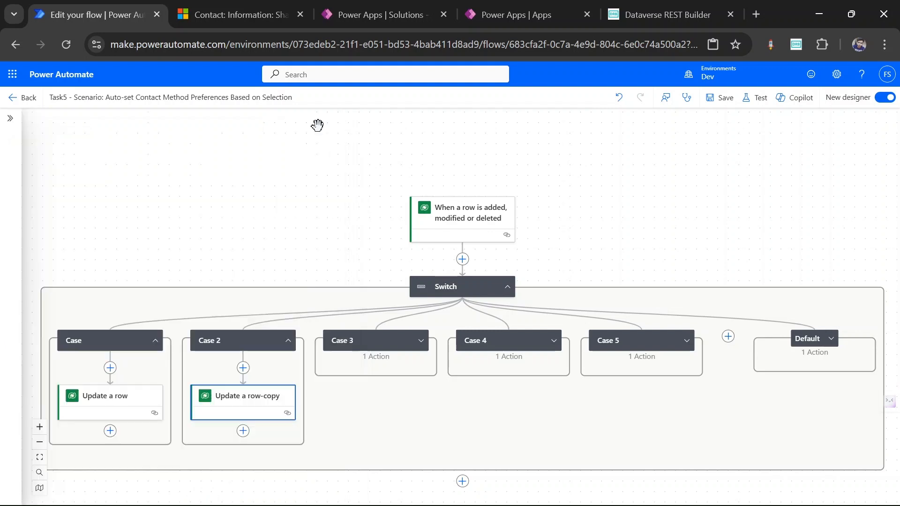
- Expand Case 3, compare its Equals value with the Power Apps choice values and review its update action's Do not allow parameters
{"action": "left_click", "coordinate": [421, 341]}
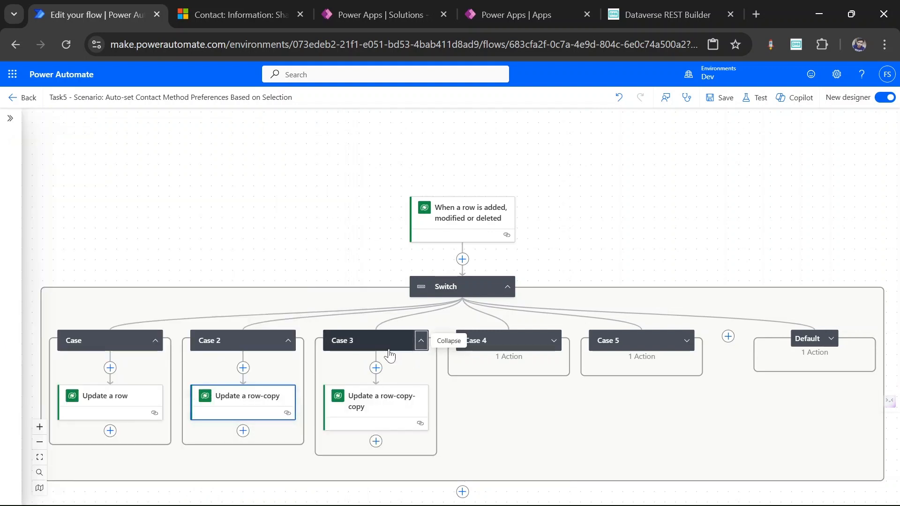
{"action": "left_click", "coordinate": [376, 341]}
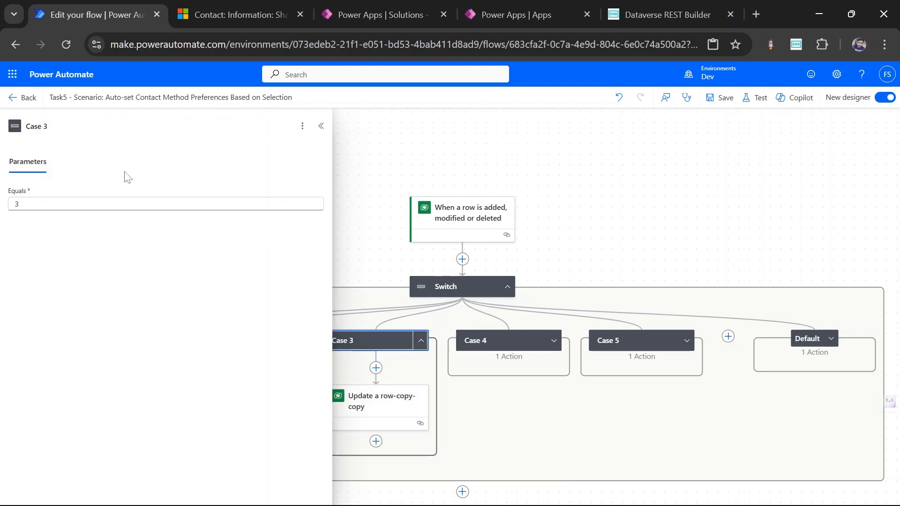
{"action": "left_click", "coordinate": [354, 10]}
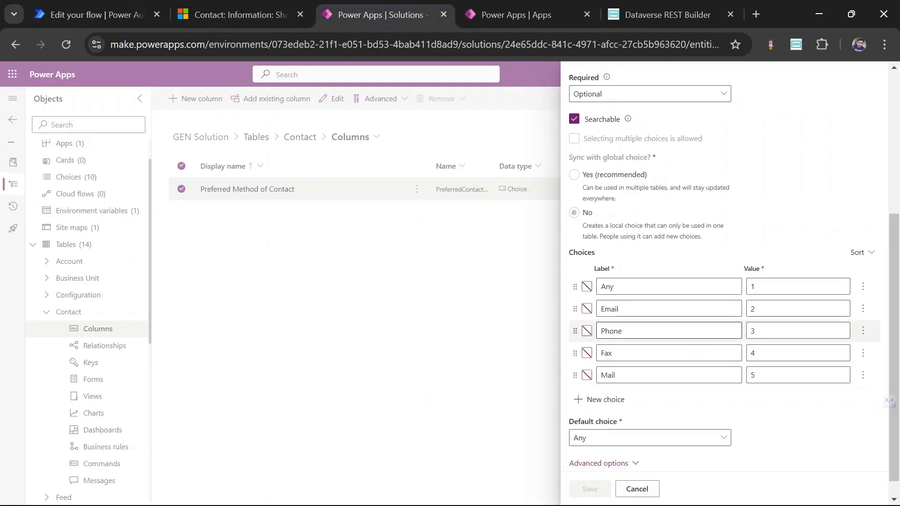
{"action": "left_click", "coordinate": [107, 7]}
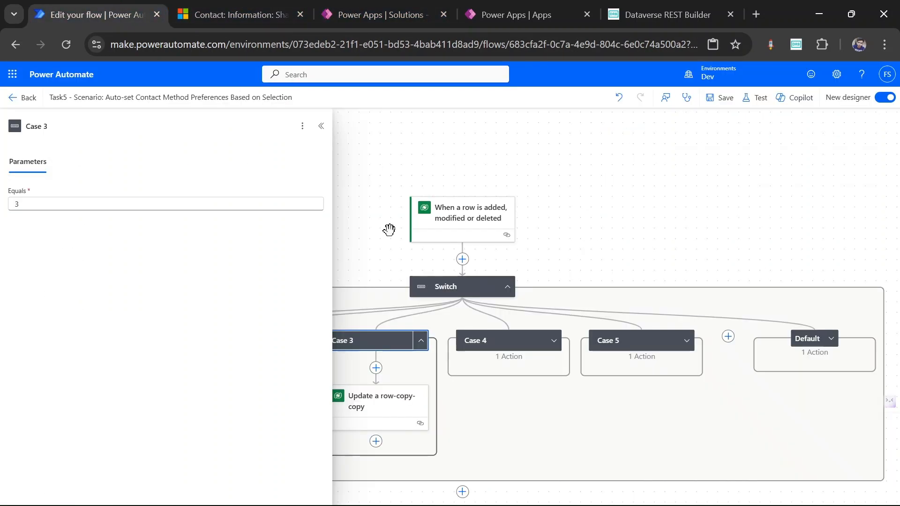
{"action": "left_click", "coordinate": [401, 418]}
{"action": "scroll", "coordinate": [159, 328], "scroll_direction": "down", "scroll_amount": 10}
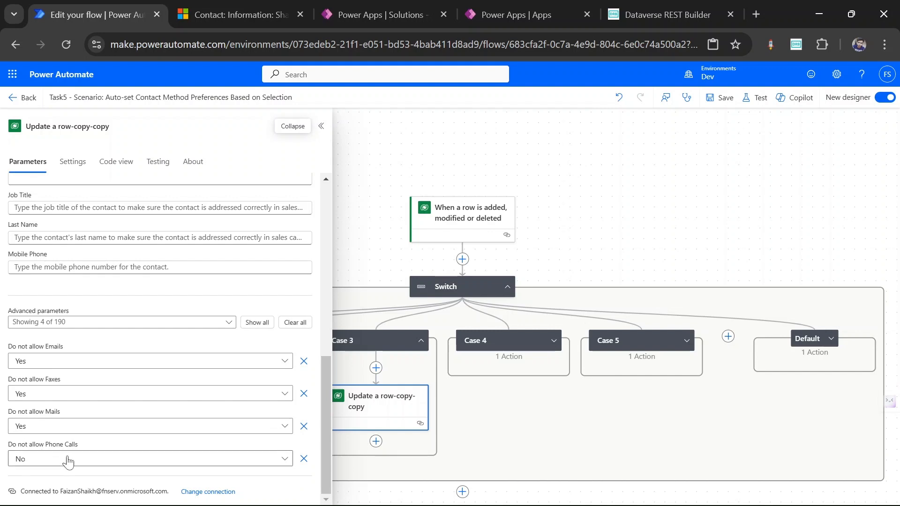
- Compare Case 4's Equals value with the Power Apps choice values, then expand it and review its update action's Do not allow parameters
{"action": "left_click", "coordinate": [547, 344]}
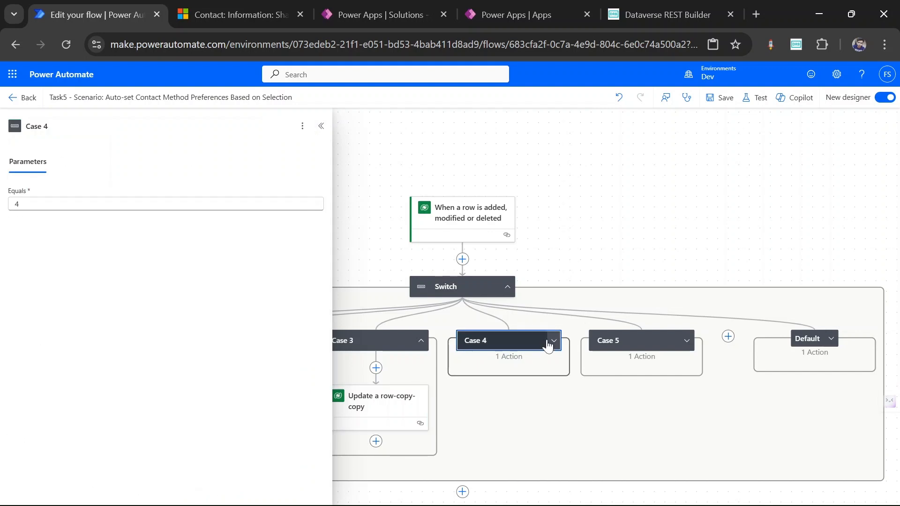
{"action": "left_click", "coordinate": [362, 1]}
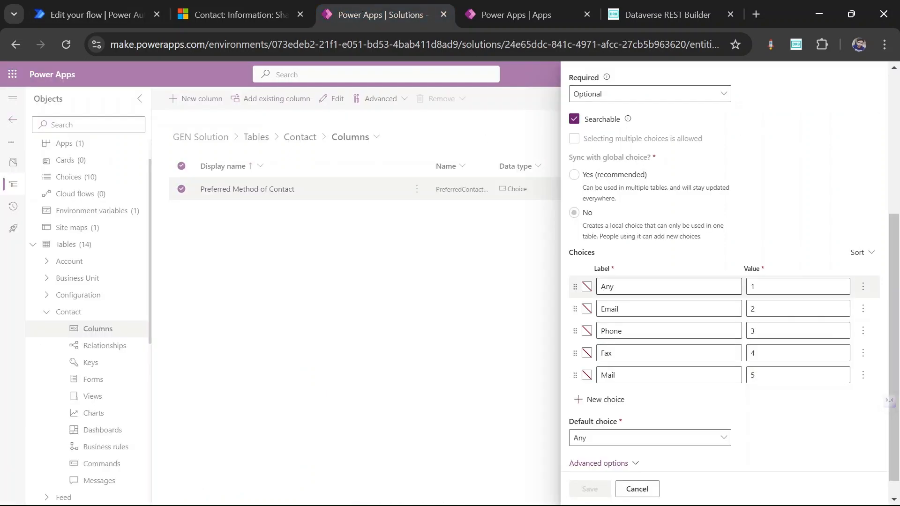
{"action": "left_click", "coordinate": [241, 0]}
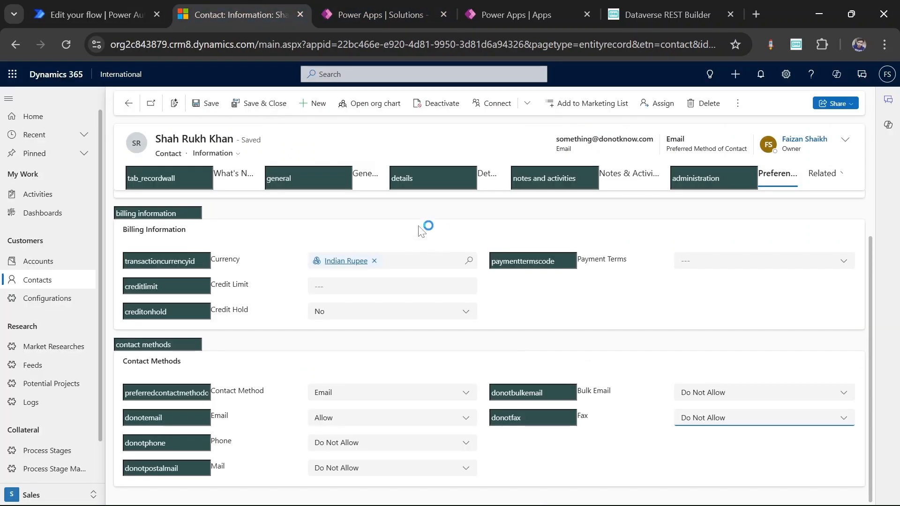
{"action": "left_click", "coordinate": [134, 5]}
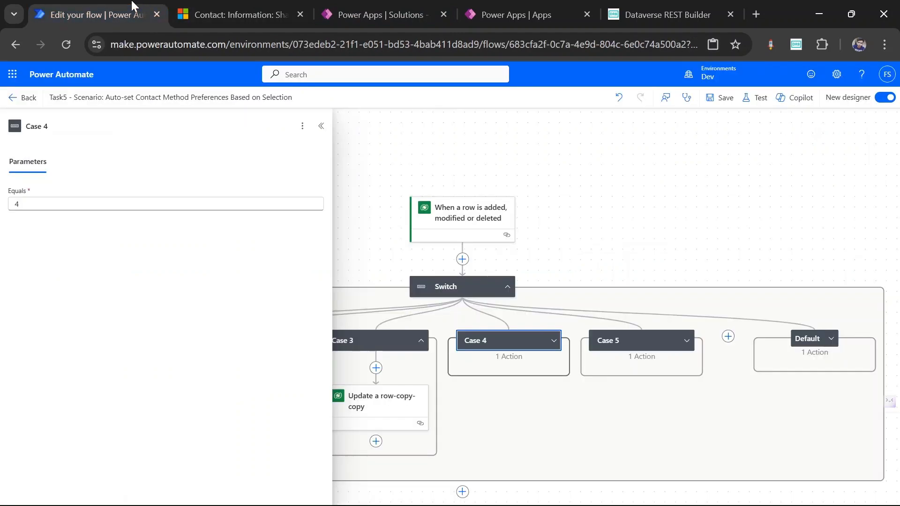
{"action": "left_click", "coordinate": [553, 340]}
{"action": "left_click", "coordinate": [524, 402]}
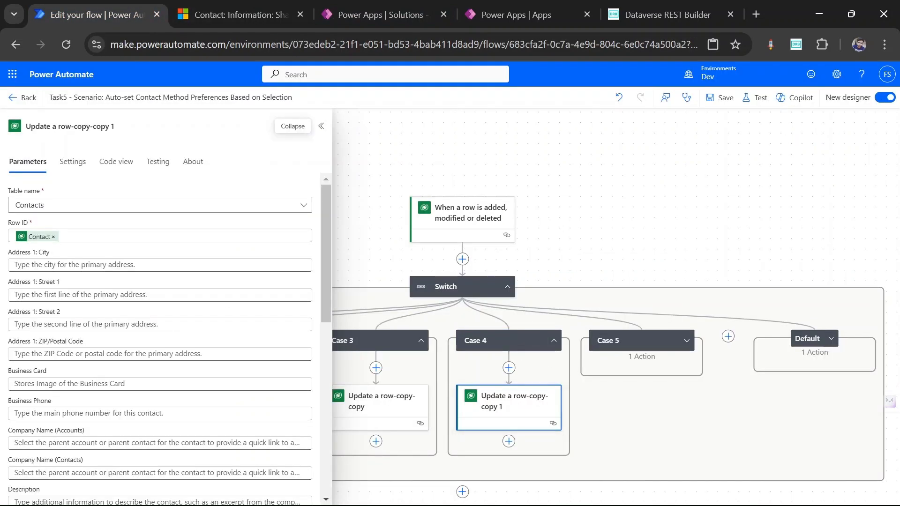
{"action": "scroll", "coordinate": [141, 316], "scroll_direction": "down", "scroll_amount": 10}
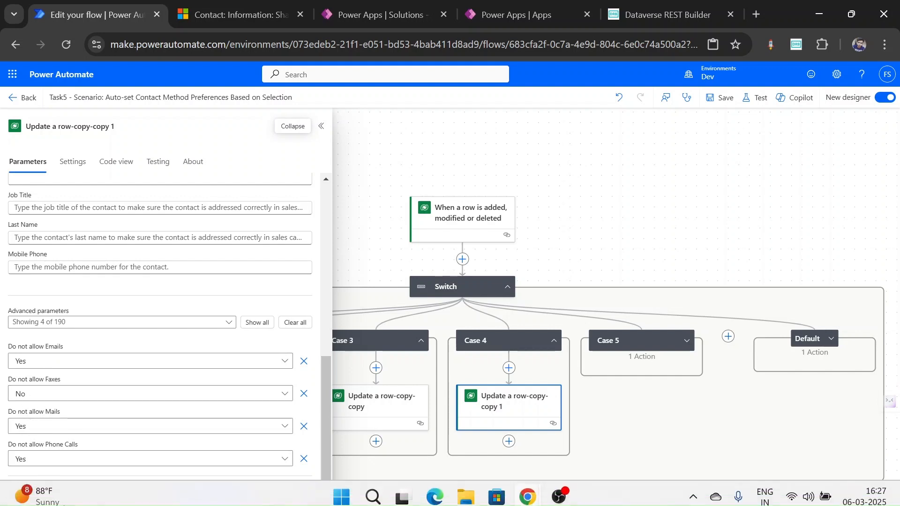
- Expand Case 5, check its Equals value against the Power Apps choices and examine the Do not allow parameters of its update action
{"action": "left_click", "coordinate": [688, 344]}
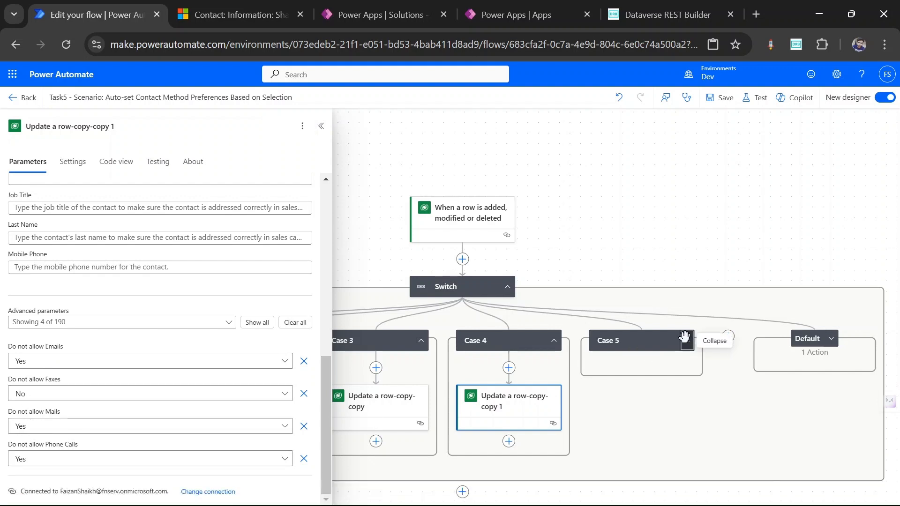
{"action": "left_click", "coordinate": [637, 344]}
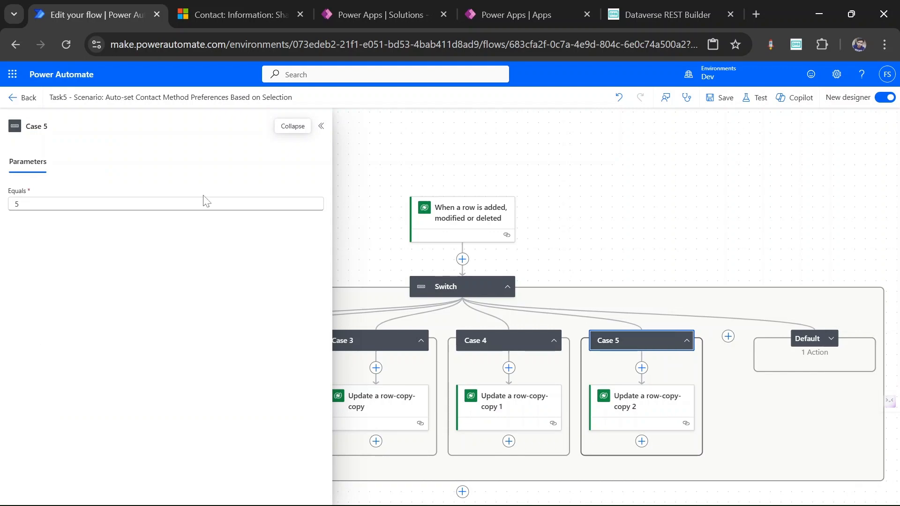
{"action": "left_click", "coordinate": [363, 2]}
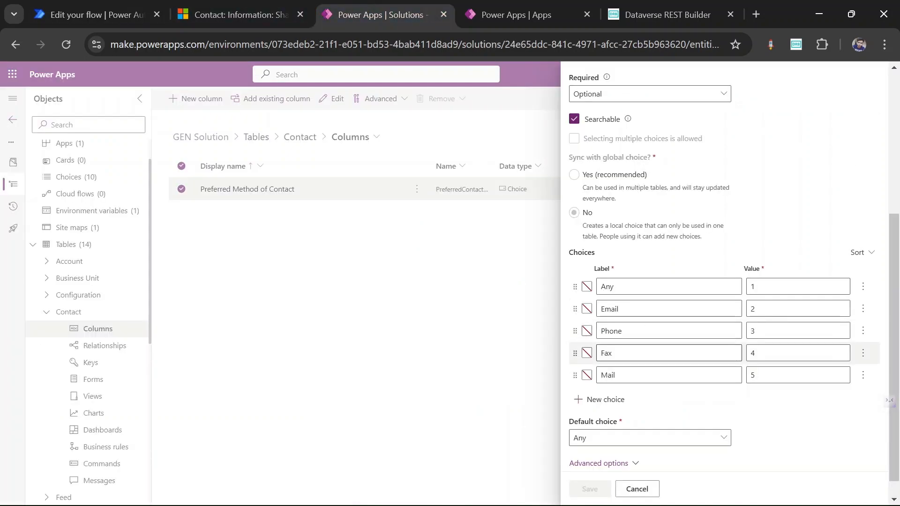
{"action": "left_click", "coordinate": [240, 6]}
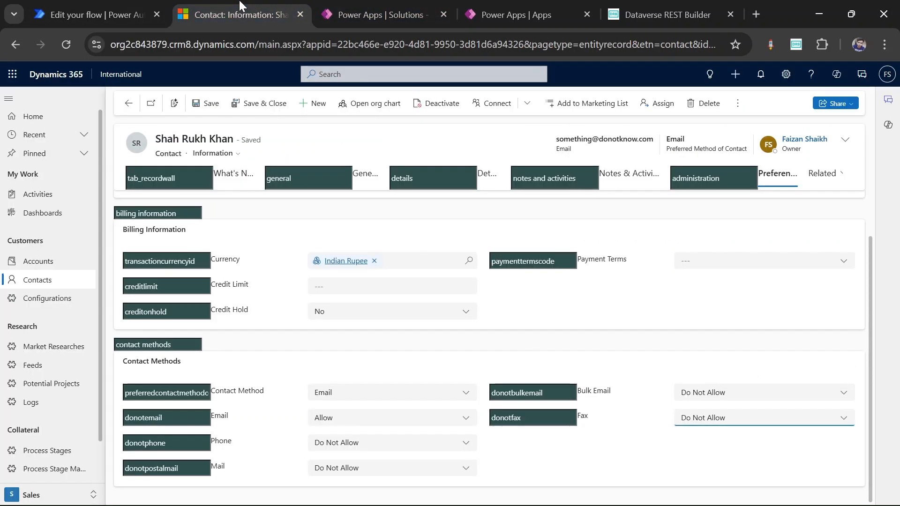
{"action": "left_click", "coordinate": [96, 7]}
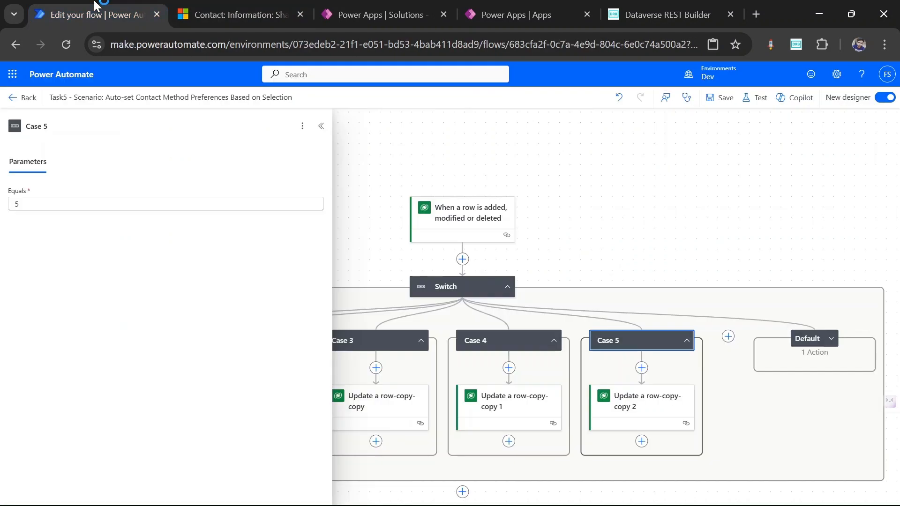
{"action": "left_click", "coordinate": [628, 404]}
{"action": "scroll", "coordinate": [246, 259], "scroll_direction": "down", "scroll_amount": 10}
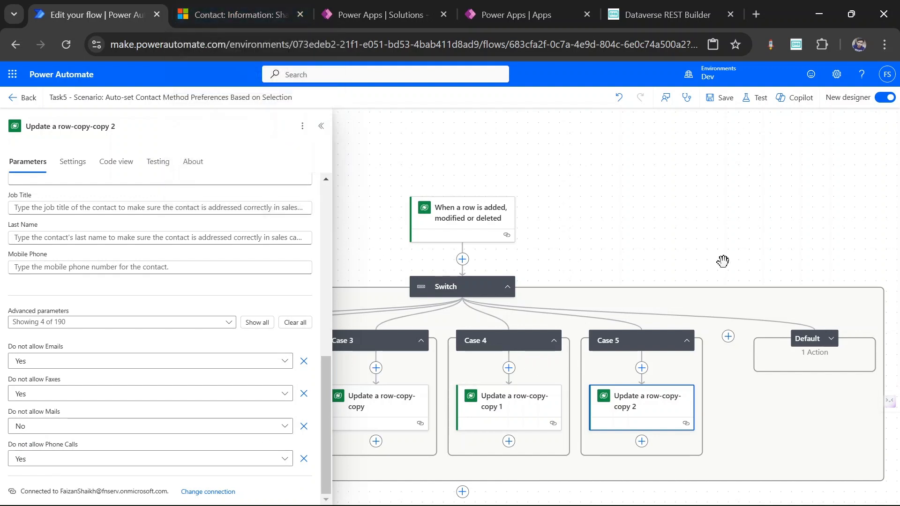
- Expand the Switch's Default branch, open its update action and switch to the Notion task list to check the Task 5 rules
{"action": "left_click", "coordinate": [831, 340]}
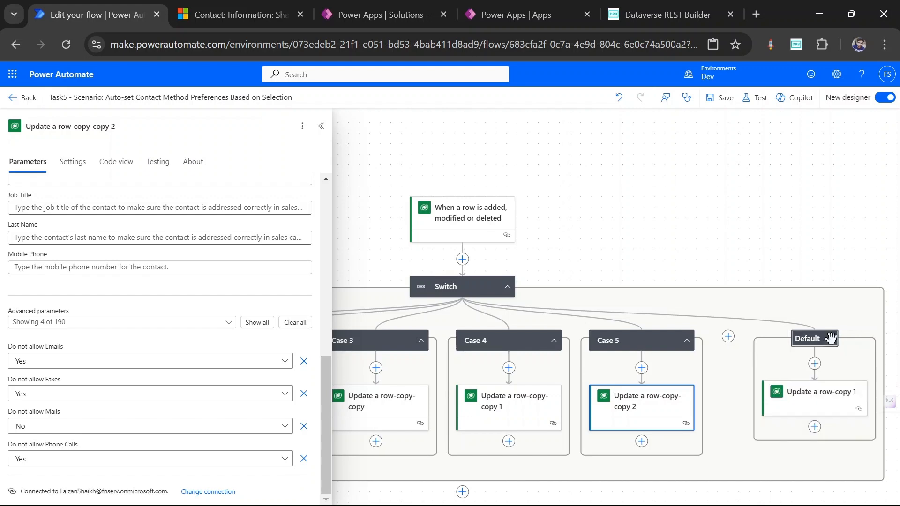
{"action": "left_click", "coordinate": [796, 404]}
{"action": "key", "text": "alt+Tab"}
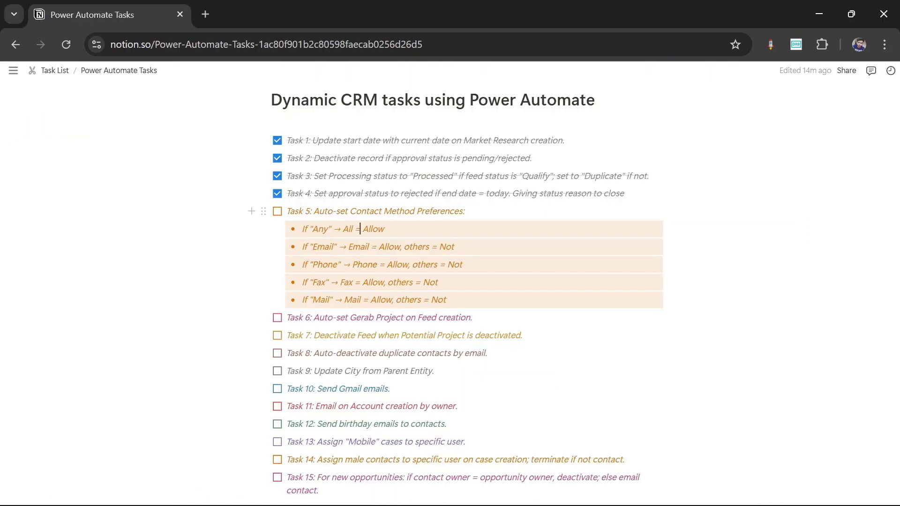
- Switch to the existing contact's record in Dynamics 365 and reset its Contact Method to --Select--
{"action": "key", "text": "alt+Tab"}
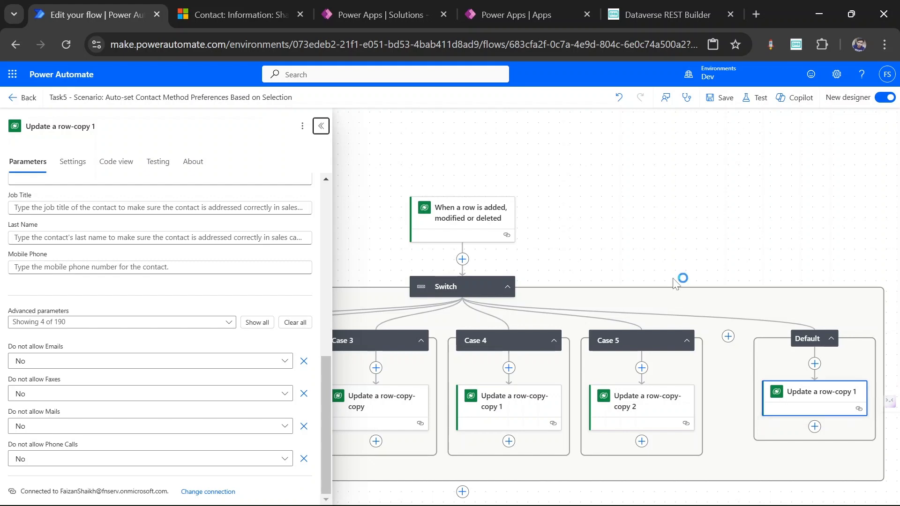
{"action": "left_click", "coordinate": [229, 18]}
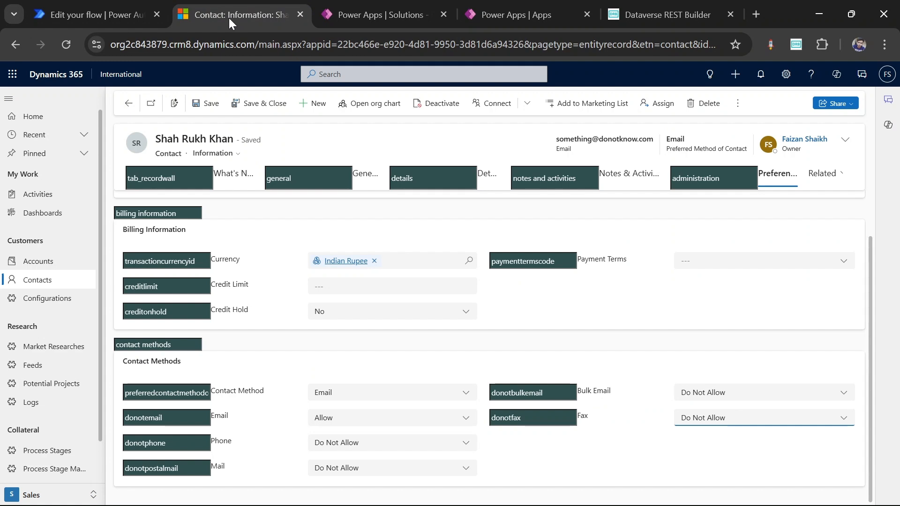
{"action": "left_click", "coordinate": [395, 397]}
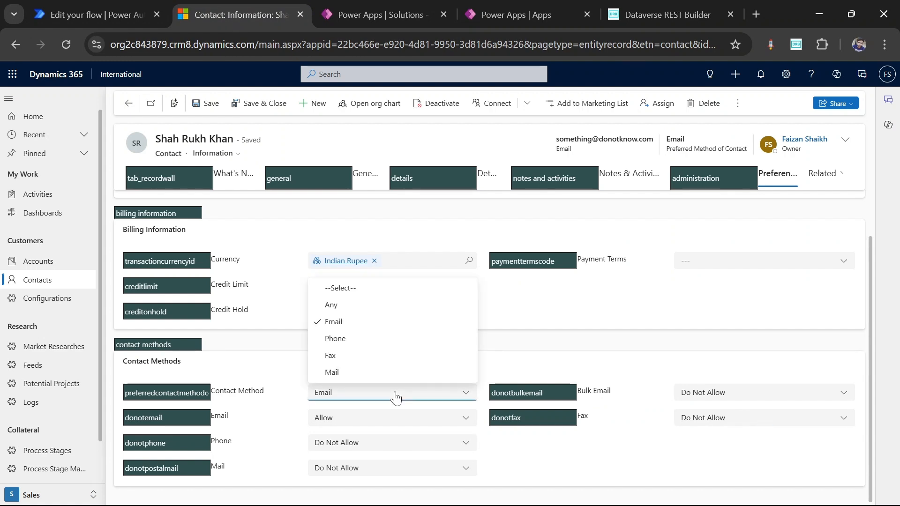
{"action": "left_click", "coordinate": [421, 291]}
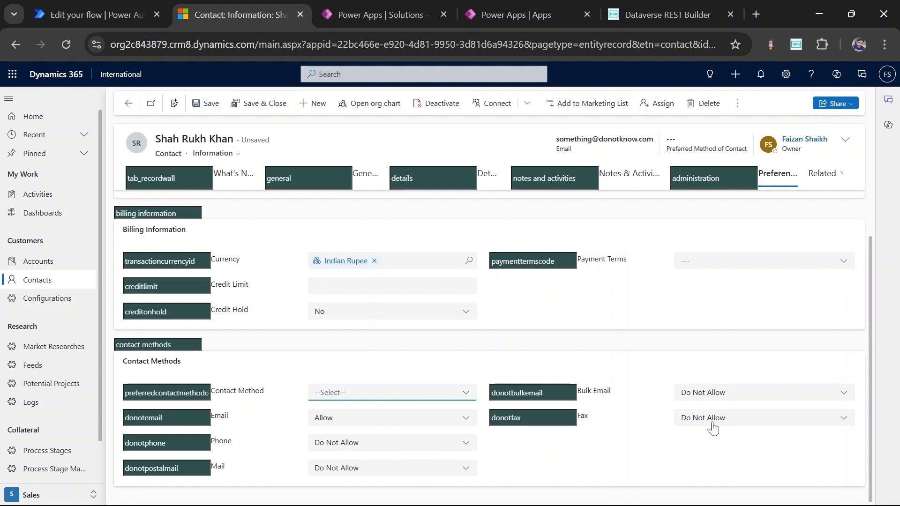
- Return to the flow, review the Default branch's update action, close its details and look over the whole Switch layout
{"action": "left_click", "coordinate": [116, 15]}
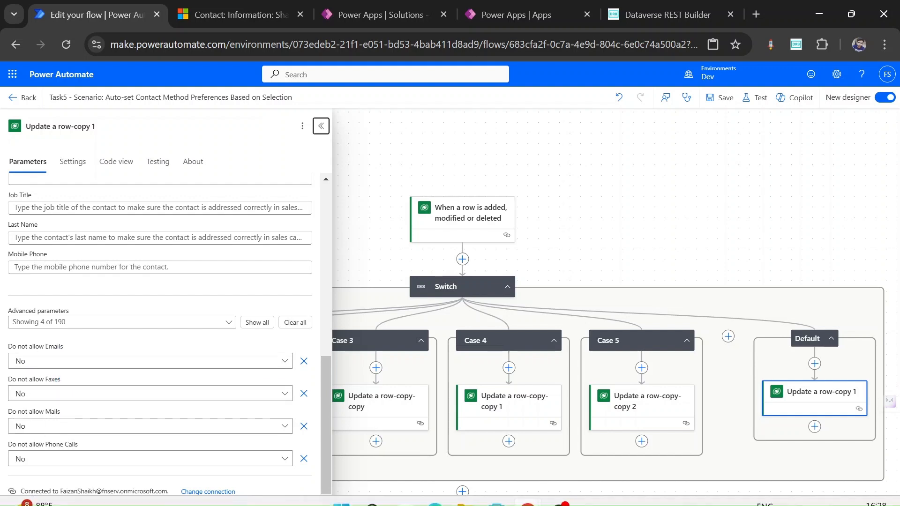
{"action": "left_click", "coordinate": [804, 408]}
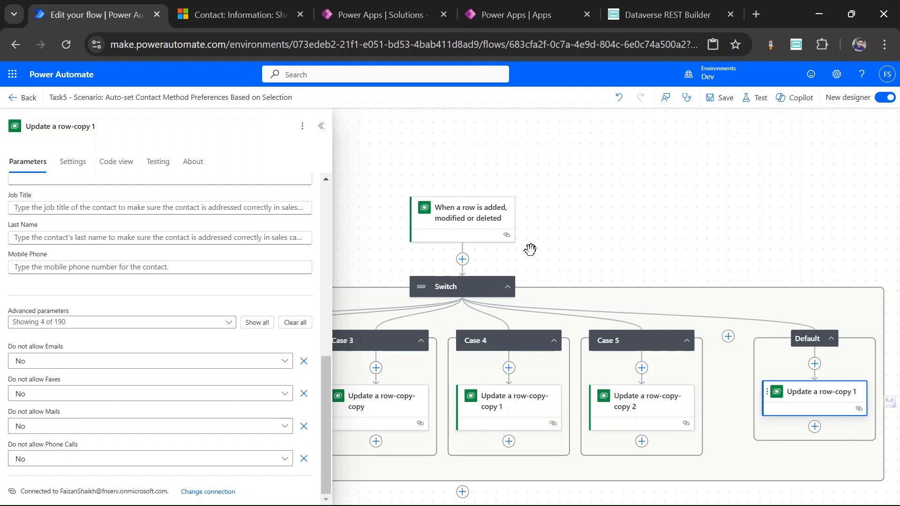
{"action": "left_click", "coordinate": [322, 127]}
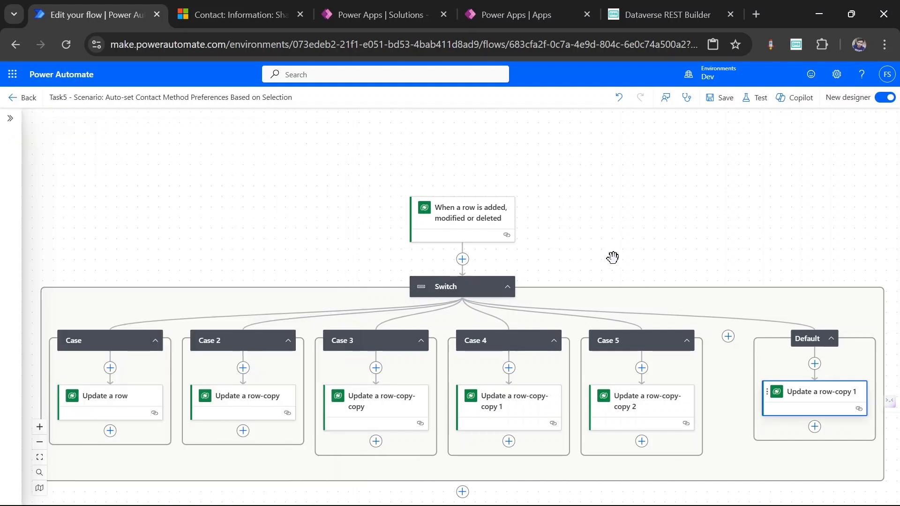
{"action": "scroll", "coordinate": [612, 257], "scroll_direction": "down", "scroll_amount": 1}
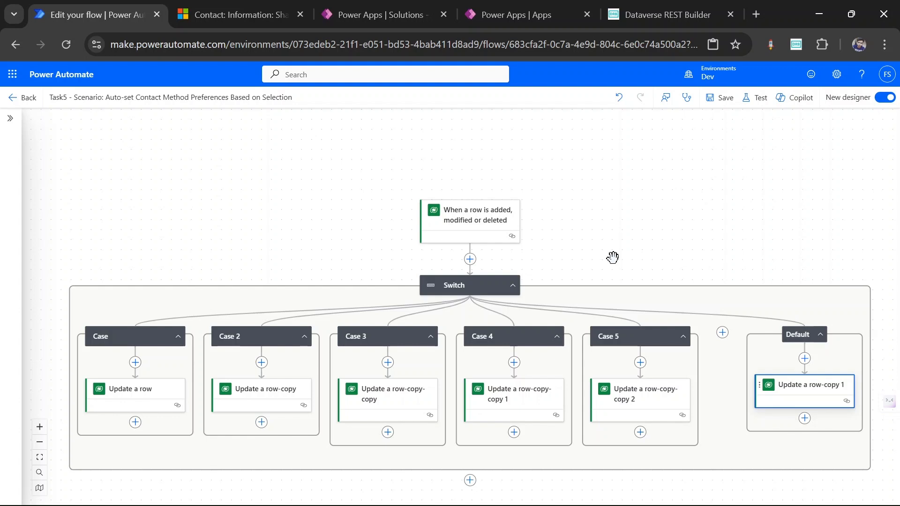
{"action": "scroll", "coordinate": [612, 258], "scroll_direction": "down", "scroll_amount": 1}
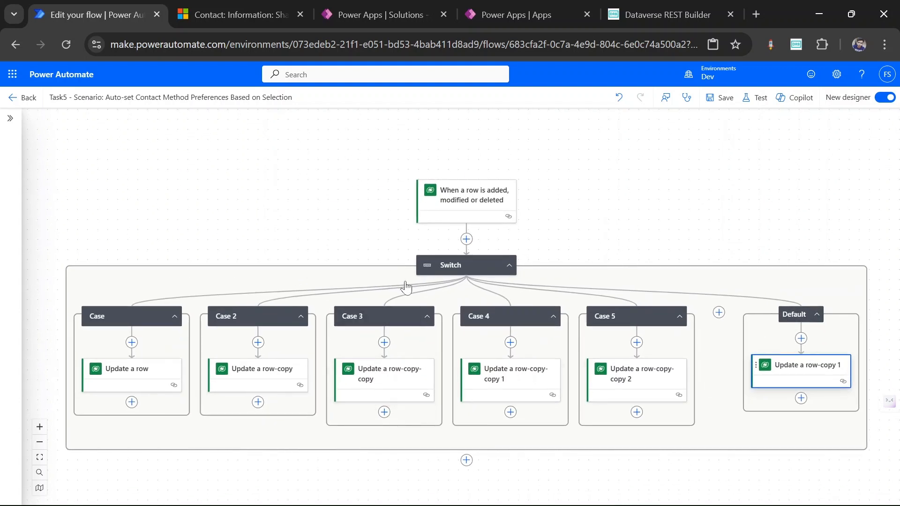
- Save the flow and start a manual test run of it
{"action": "left_click", "coordinate": [727, 110]}
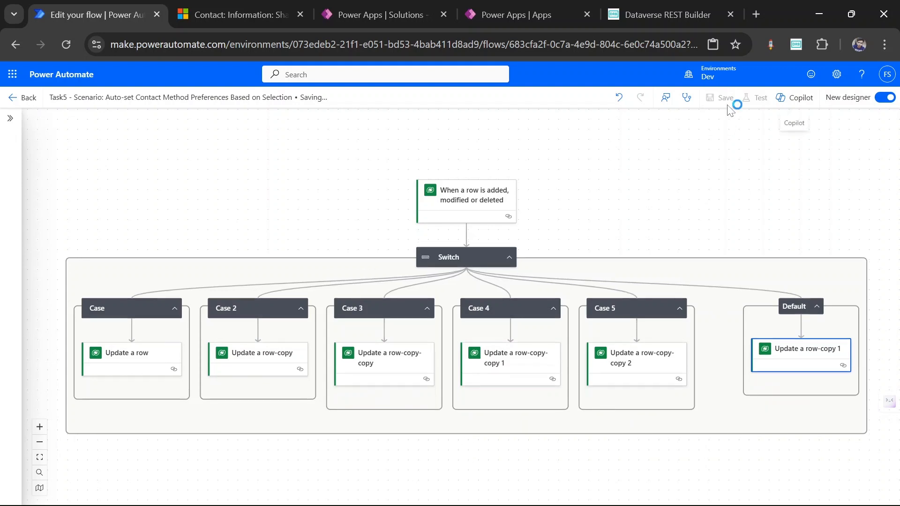
{"action": "left_click", "coordinate": [755, 104]}
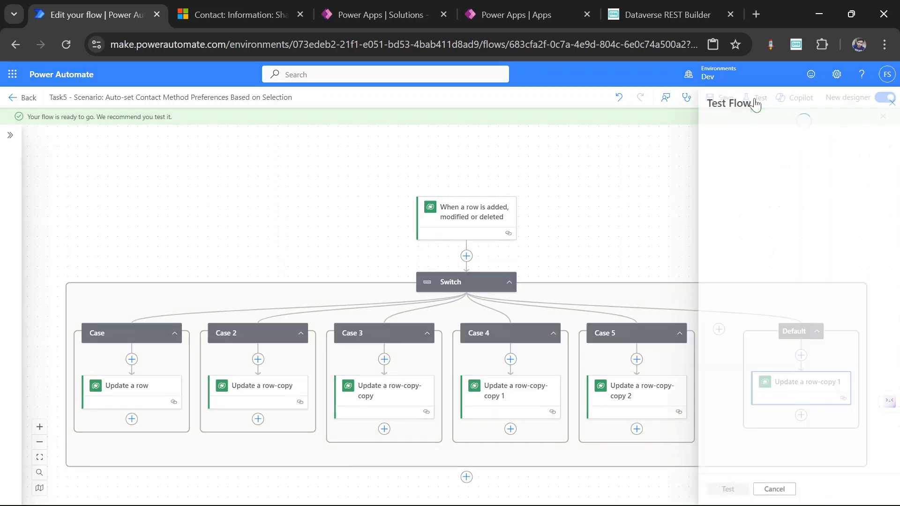
{"action": "left_click", "coordinate": [762, 146]}
{"action": "left_click", "coordinate": [729, 485]}
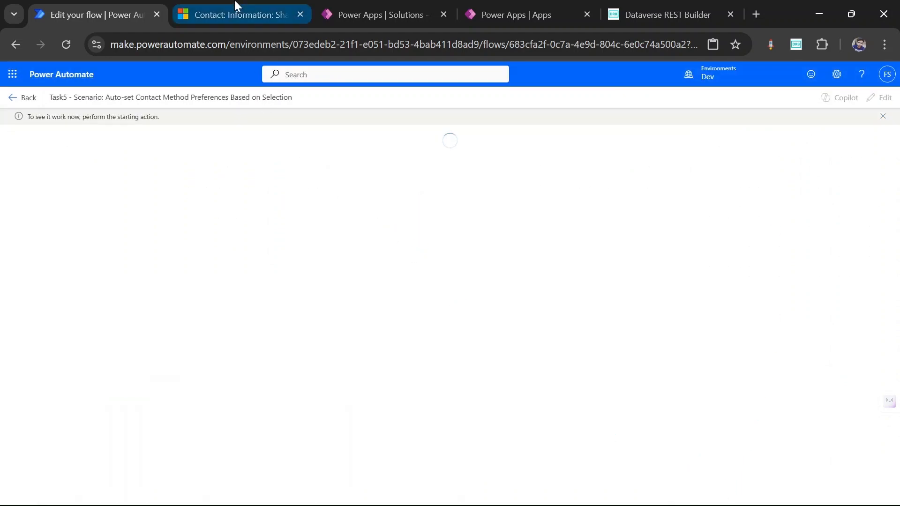
- Switch to the Dynamics 365 contact record and clear the logical names from its form with the Level up extension
{"action": "left_click", "coordinate": [236, 14]}
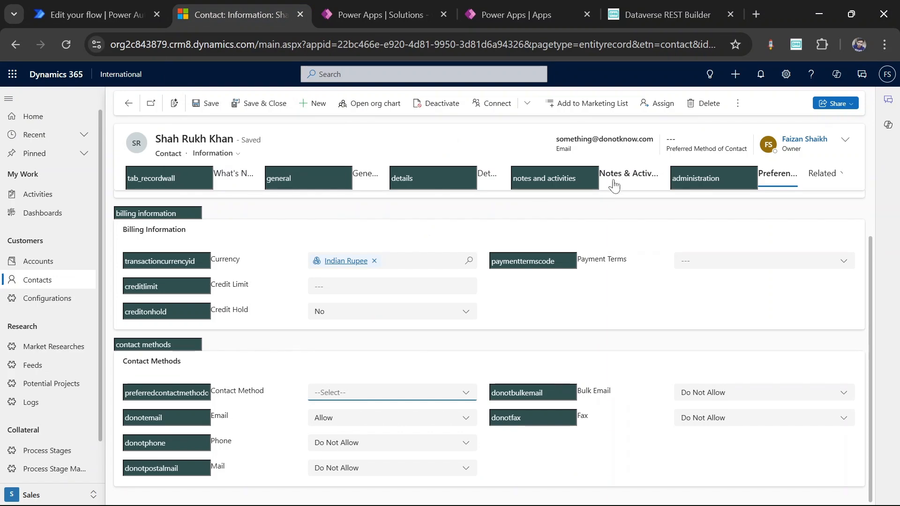
{"action": "left_click", "coordinate": [770, 45]}
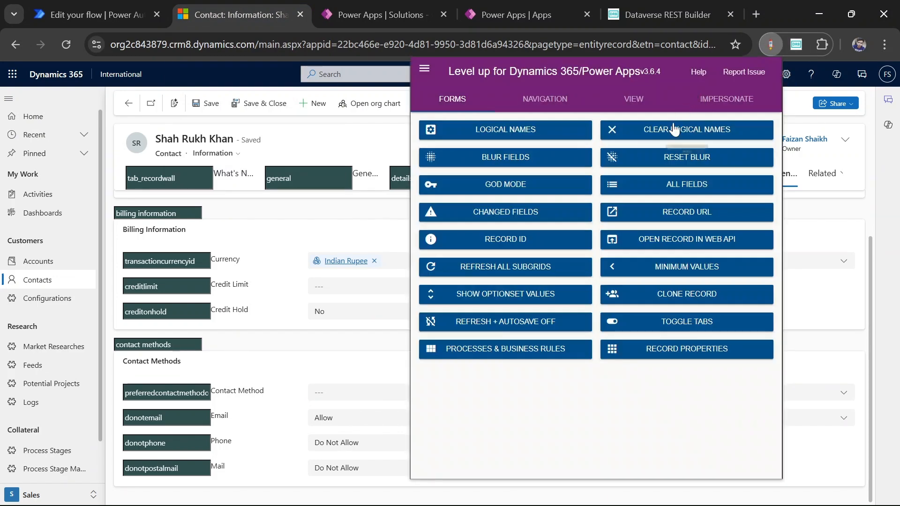
{"action": "left_click", "coordinate": [675, 130]}
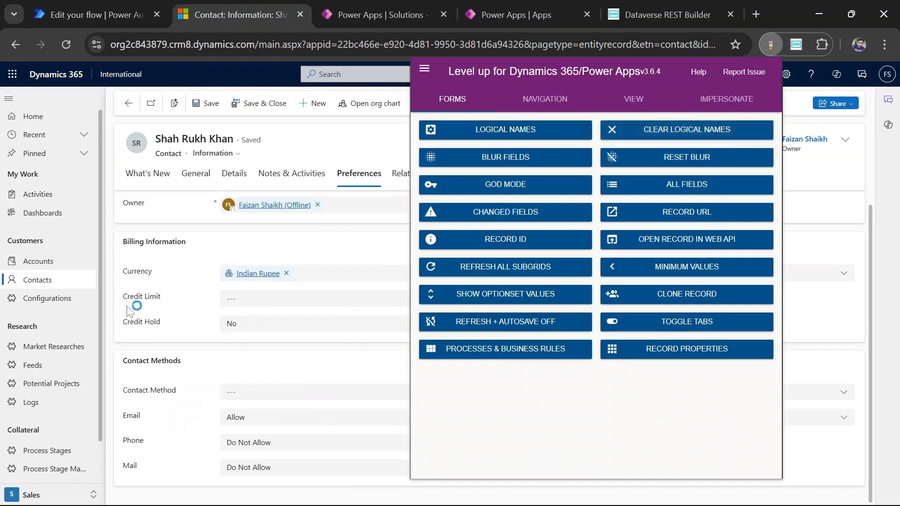
- Start a new contact with first name New and last name Contact, and fill in its mobile phone number and email address
{"action": "left_click", "coordinate": [56, 281]}
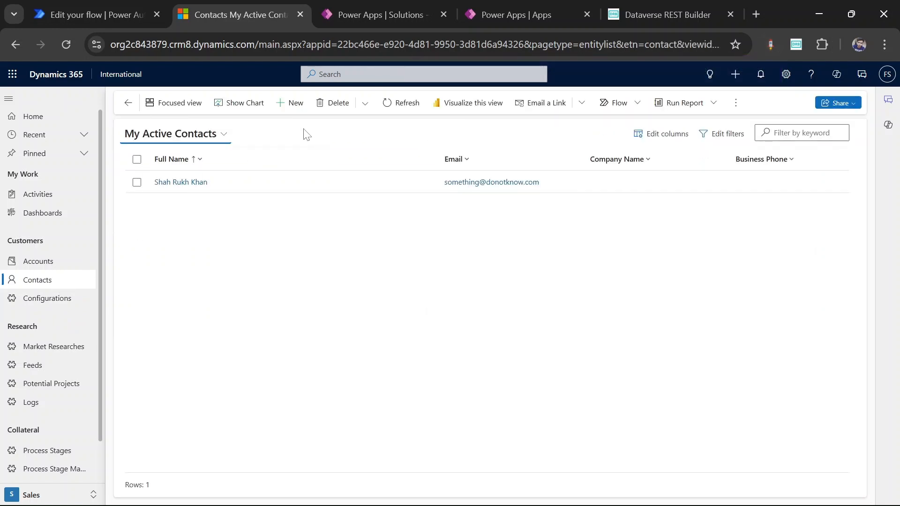
{"action": "left_click", "coordinate": [279, 104]}
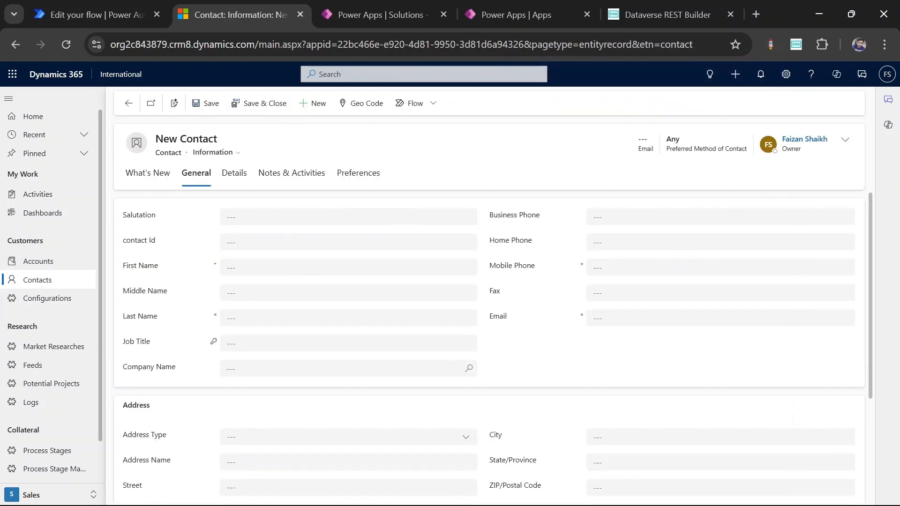
{"action": "left_click", "coordinate": [348, 267]}
{"action": "type", "text": "New"}
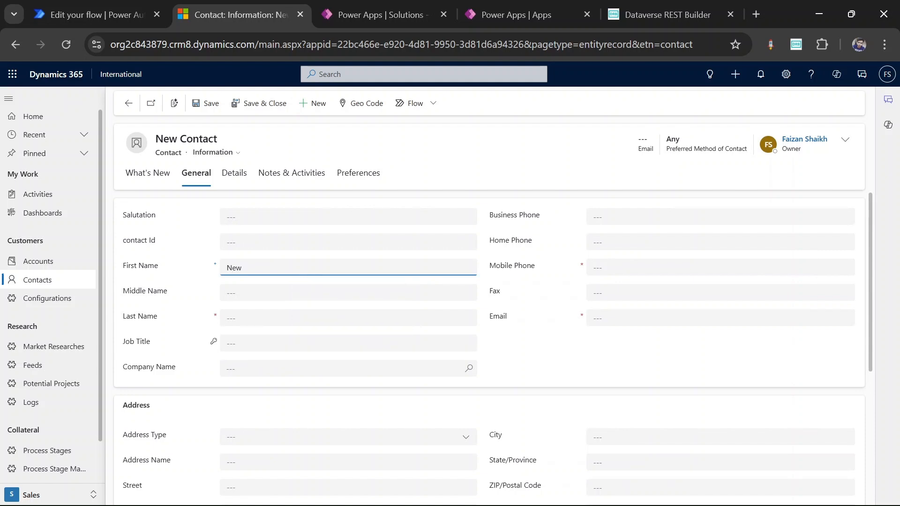
{"action": "left_click", "coordinate": [349, 318]}
{"action": "type", "text": "Contact"}
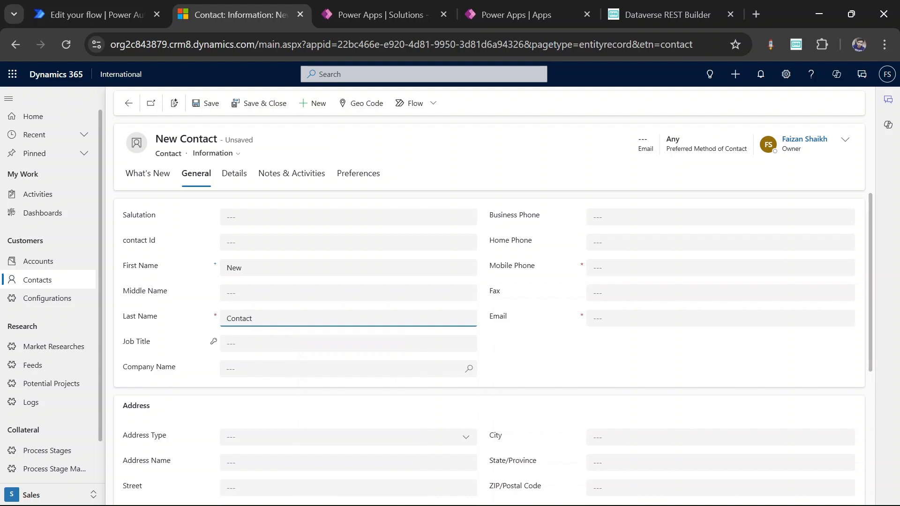
{"action": "left_click", "coordinate": [720, 268]}
{"action": "type", "text": "000000000"}
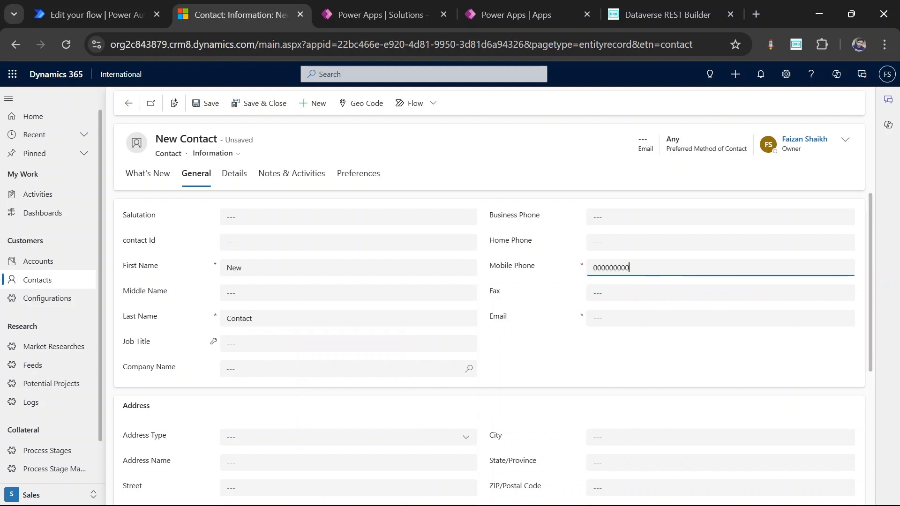
{"action": "left_click", "coordinate": [720, 318]}
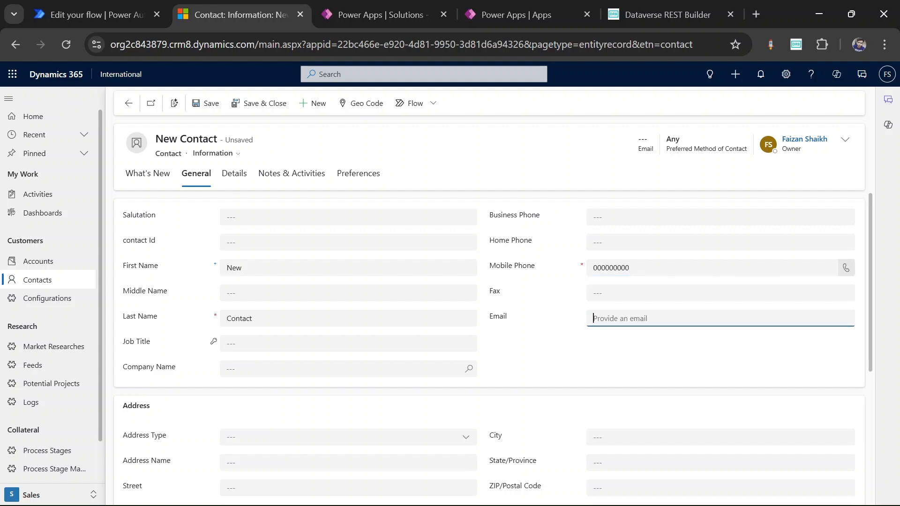
{"action": "type", "text": "so"}
{"action": "type", "text": "mething@some.com"}
- Set the new contact's preferred Contact Method to Email in its preferences and save the record
{"action": "left_click", "coordinate": [364, 177]}
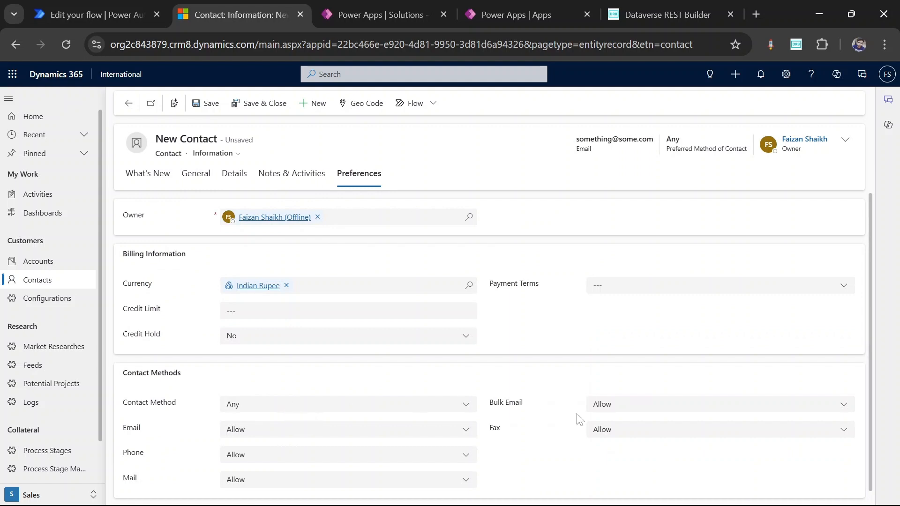
{"action": "left_click", "coordinate": [457, 413]}
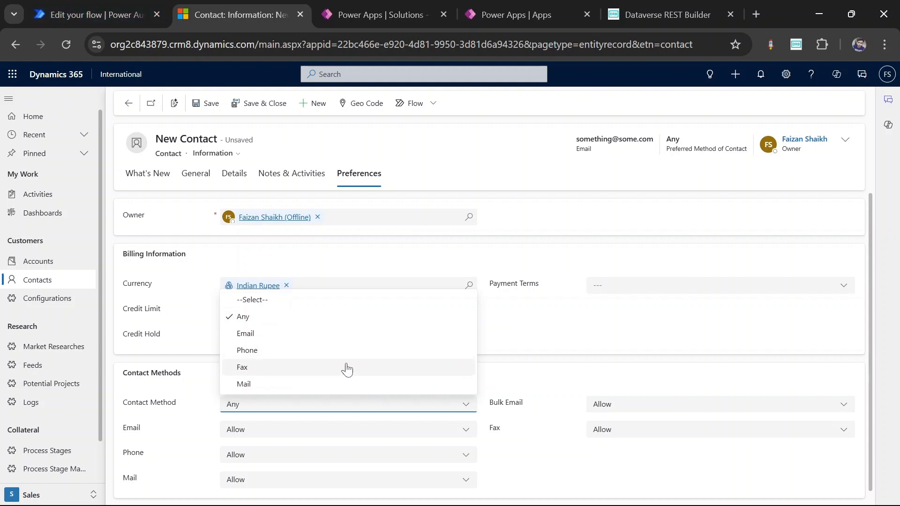
{"action": "left_click", "coordinate": [335, 336]}
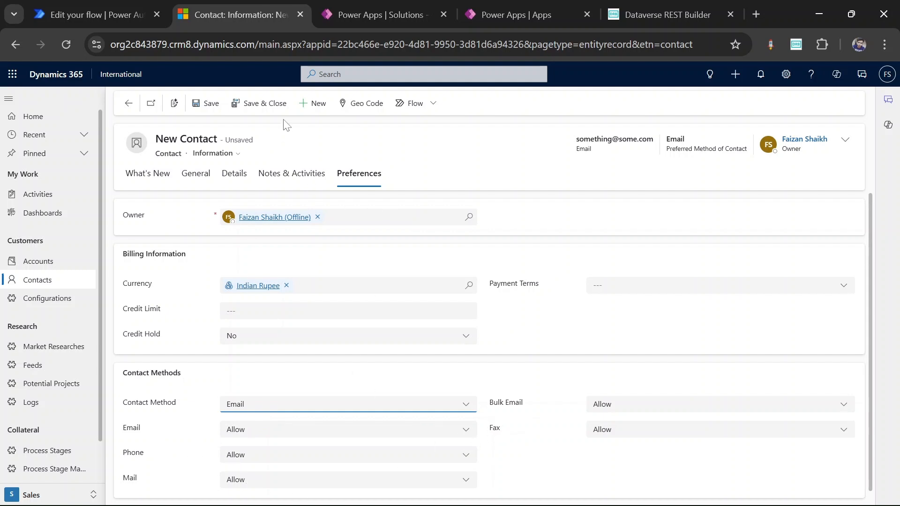
{"action": "left_click", "coordinate": [222, 107]}
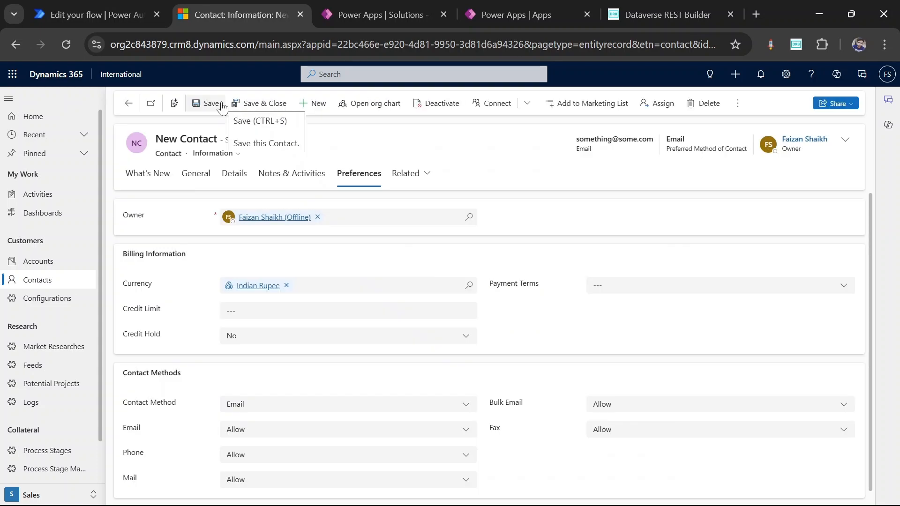
- Switch to the Power Automate test run, dismiss the Copilot pane and review the run status of the Switch and its cases
{"action": "left_click", "coordinate": [106, 6]}
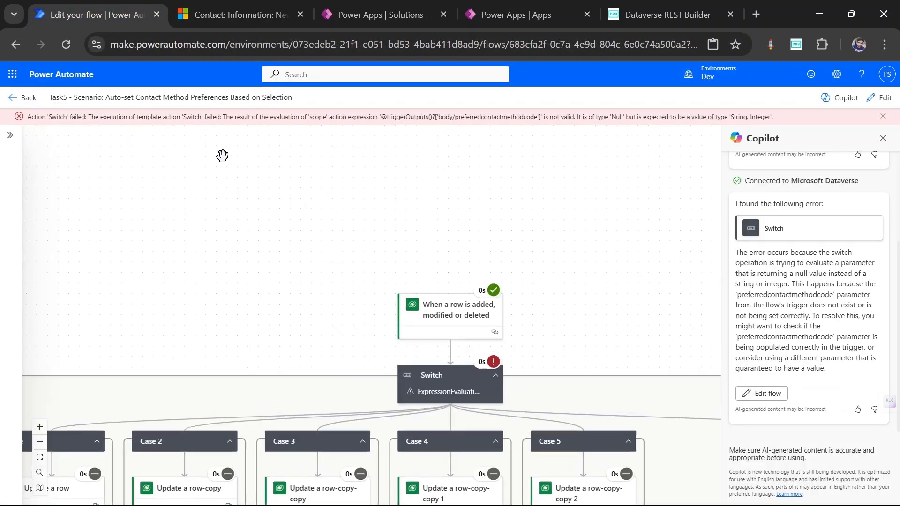
{"action": "left_click", "coordinate": [884, 140]}
{"action": "scroll", "coordinate": [715, 210], "scroll_direction": "down", "scroll_amount": 3}
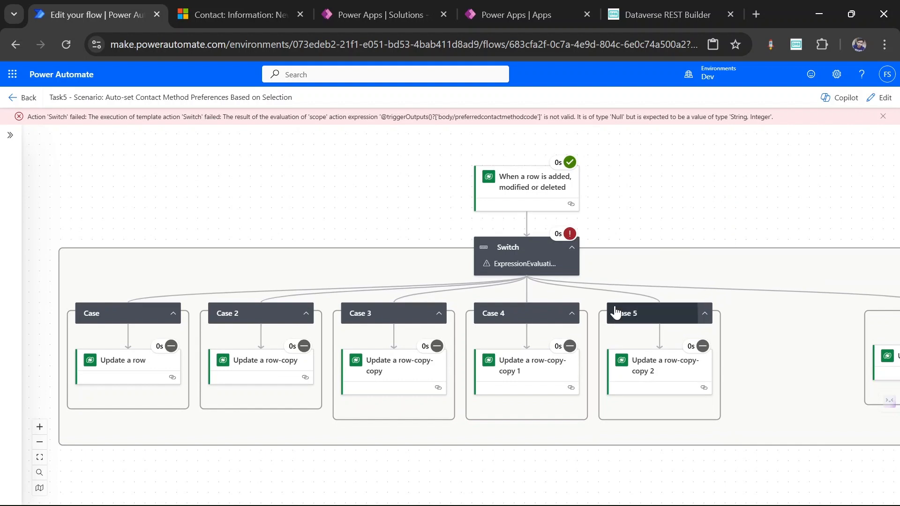
{"action": "scroll", "coordinate": [619, 314], "scroll_direction": "right", "scroll_amount": 3}
{"action": "scroll", "coordinate": [619, 315], "scroll_direction": "left", "scroll_amount": 3}
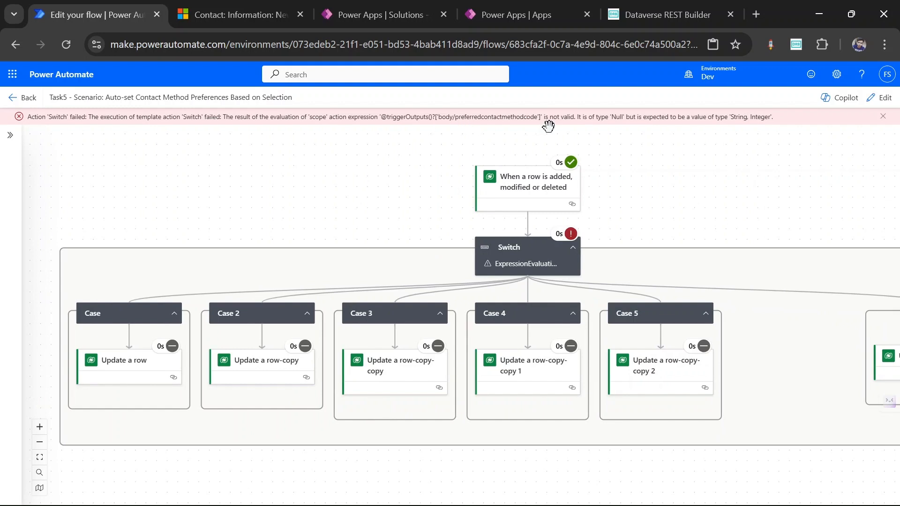
- Examine the Switch action's run details, open the flow for editing and check the expression in the Switch's On value
{"action": "left_click", "coordinate": [504, 244]}
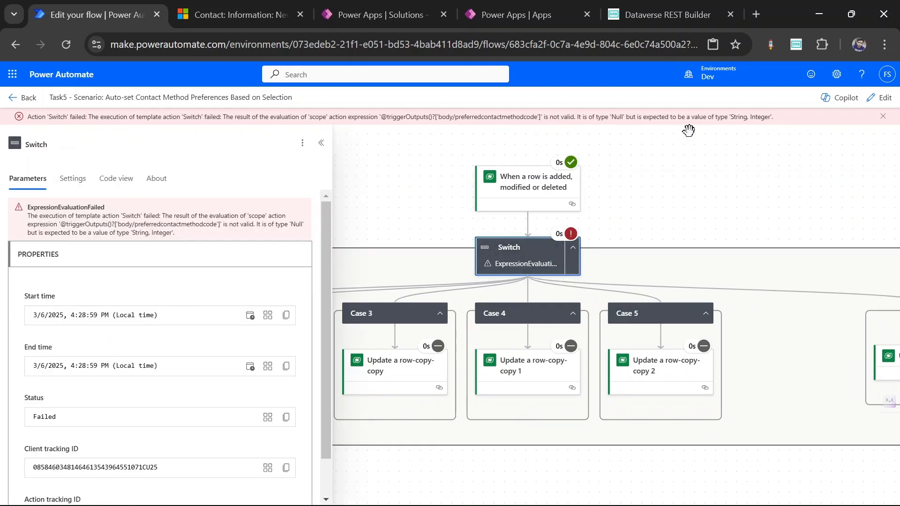
{"action": "left_click", "coordinate": [882, 98]}
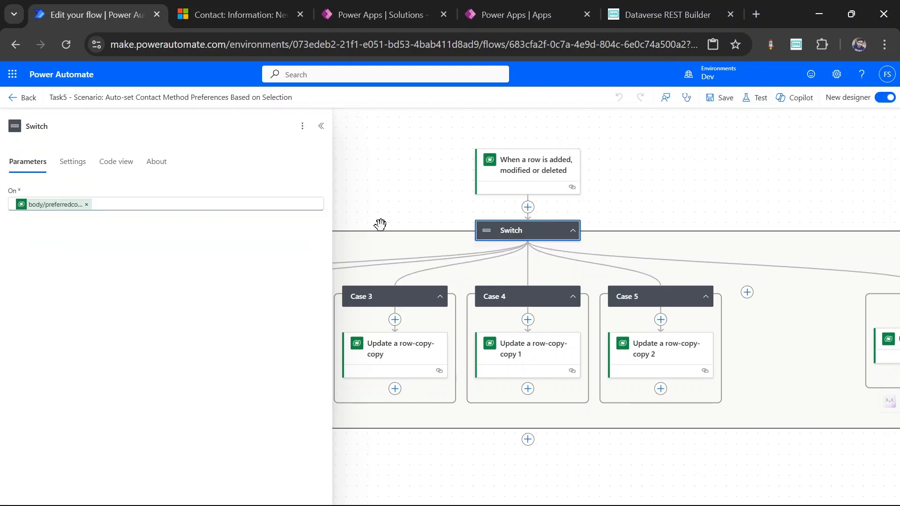
{"action": "left_click", "coordinate": [178, 207]}
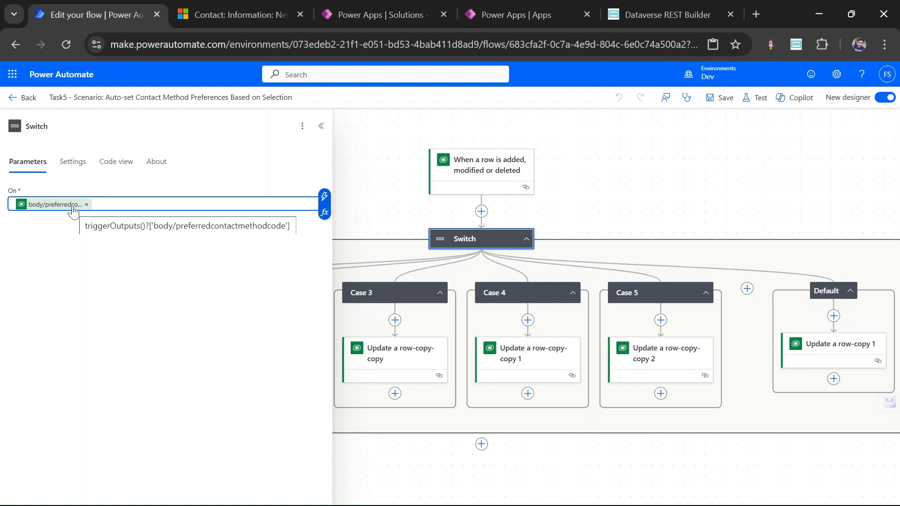
- Return to the new contact in Dynamics 365, reload the record and check its contact method preferences
{"action": "left_click", "coordinate": [233, 6]}
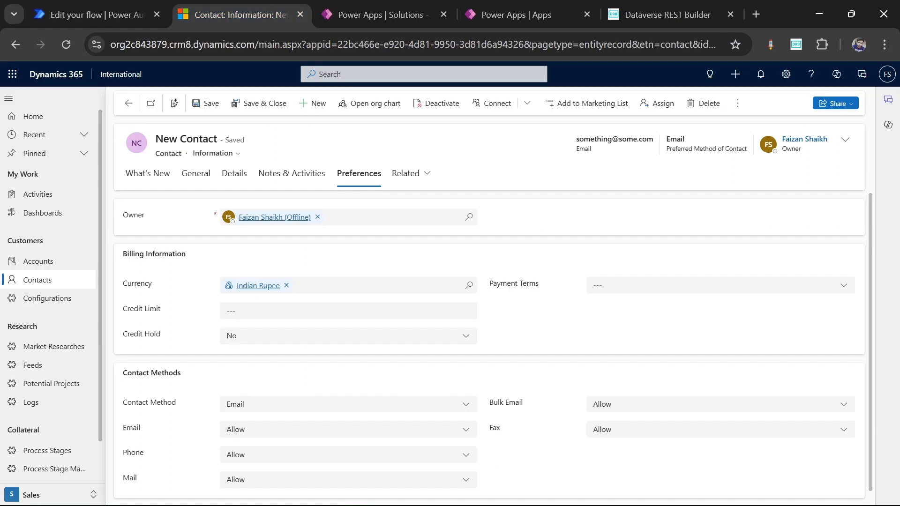
{"action": "scroll", "coordinate": [277, 201], "scroll_direction": "down", "scroll_amount": 1}
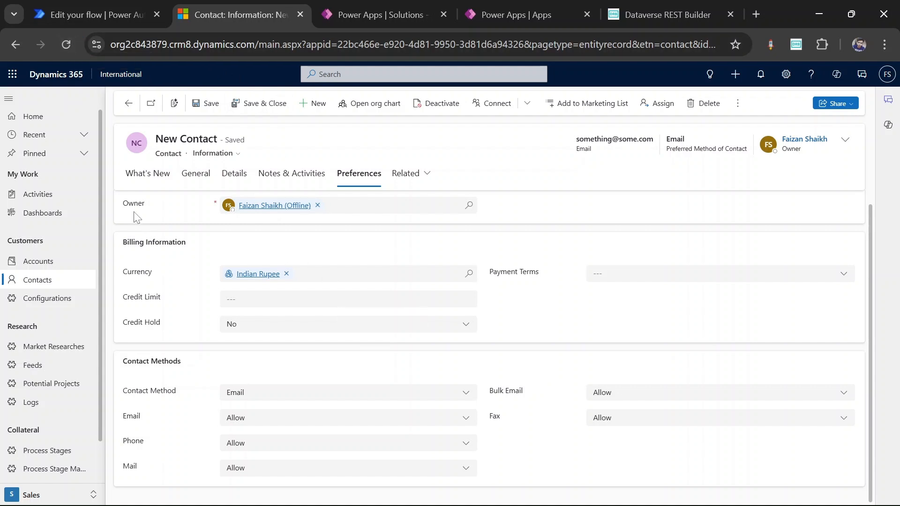
{"action": "left_click", "coordinate": [66, 49]}
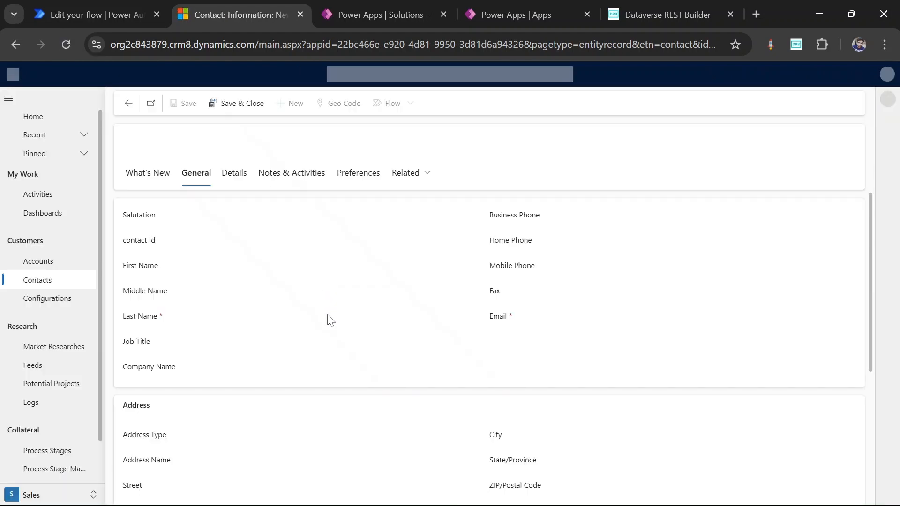
{"action": "left_click", "coordinate": [361, 176]}
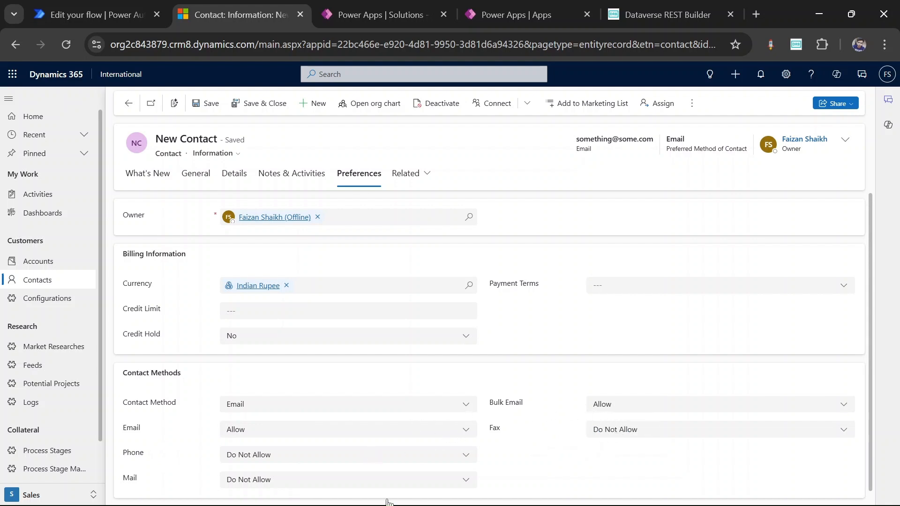
- Switch to the Power Automate flow and examine the Switch's On value and its code view expression
{"action": "left_click", "coordinate": [71, 6]}
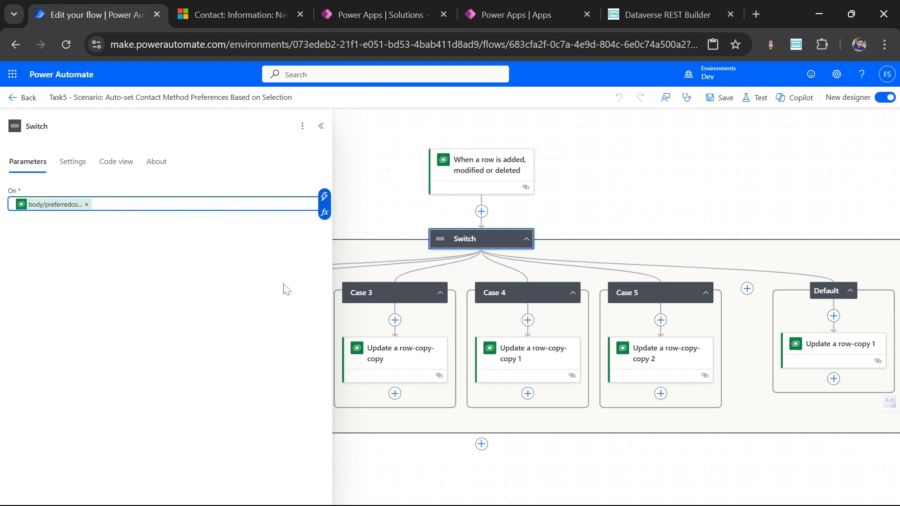
{"action": "left_click", "coordinate": [708, 211]}
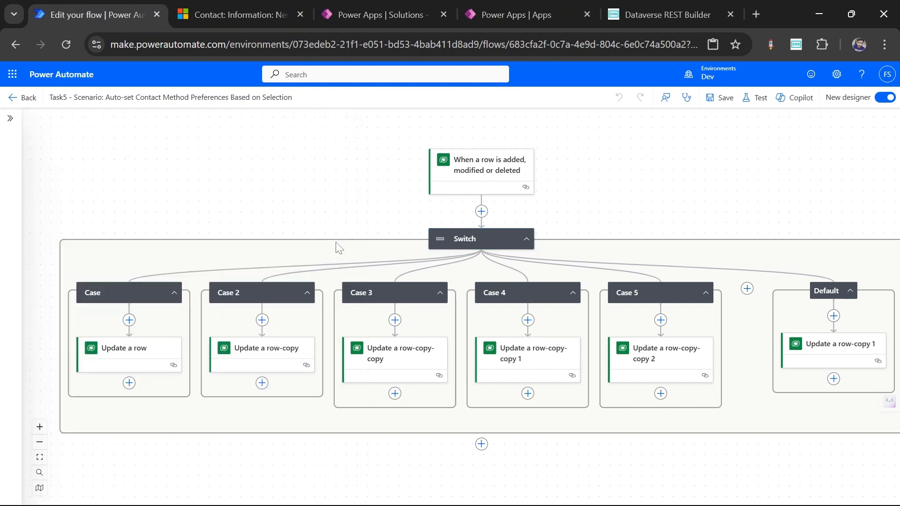
{"action": "left_click", "coordinate": [472, 250]}
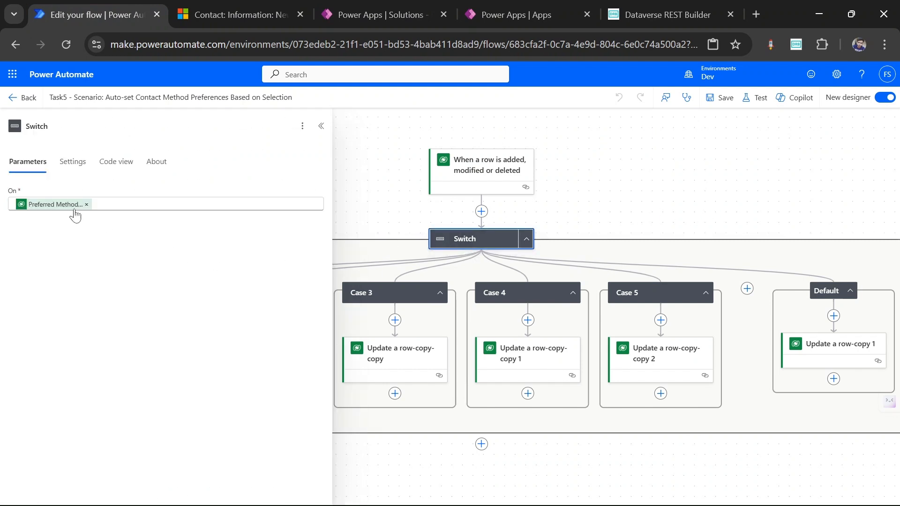
{"action": "left_click", "coordinate": [130, 165]}
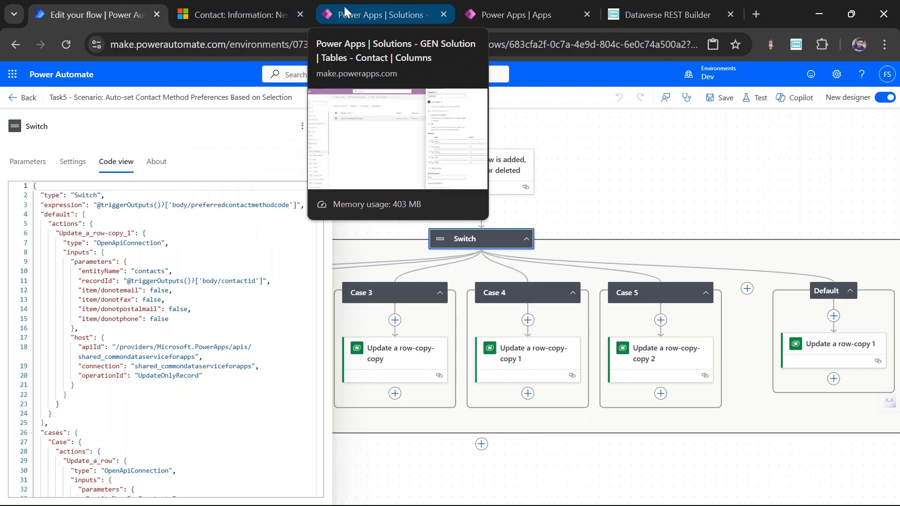
- In Power Apps, expand the Preferred Method of Contact column's advanced options and copy its logical name
{"action": "left_click", "coordinate": [382, 11]}
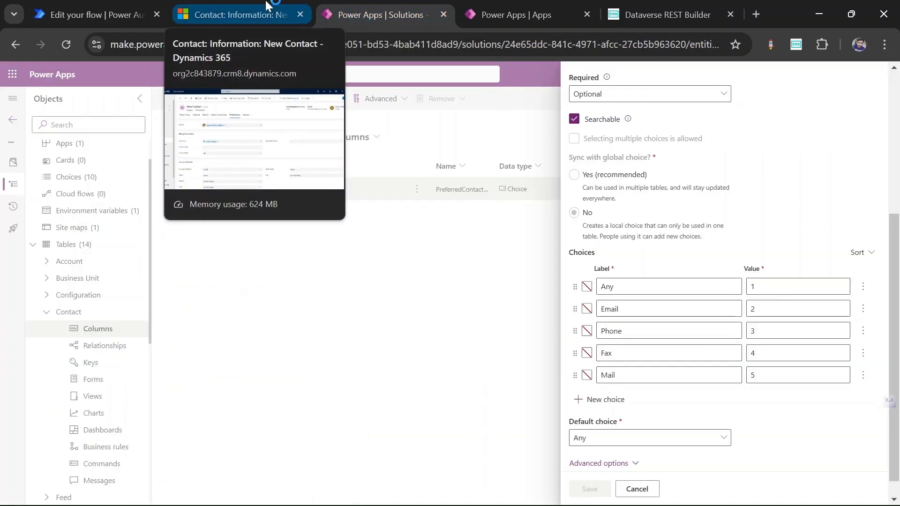
{"action": "scroll", "coordinate": [674, 247], "scroll_direction": "up", "scroll_amount": 5}
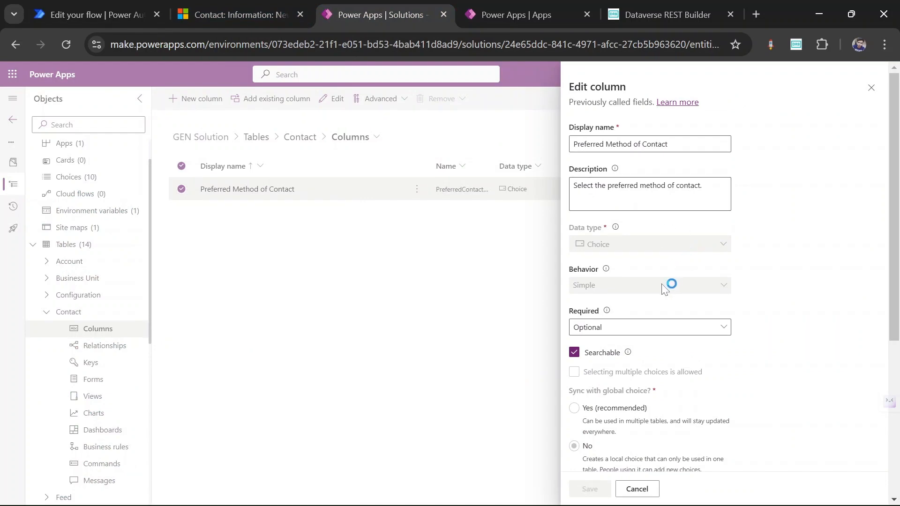
{"action": "scroll", "coordinate": [649, 305], "scroll_direction": "down", "scroll_amount": 5}
{"action": "left_click", "coordinate": [628, 451]}
{"action": "scroll", "coordinate": [628, 451], "scroll_direction": "down", "scroll_amount": 5}
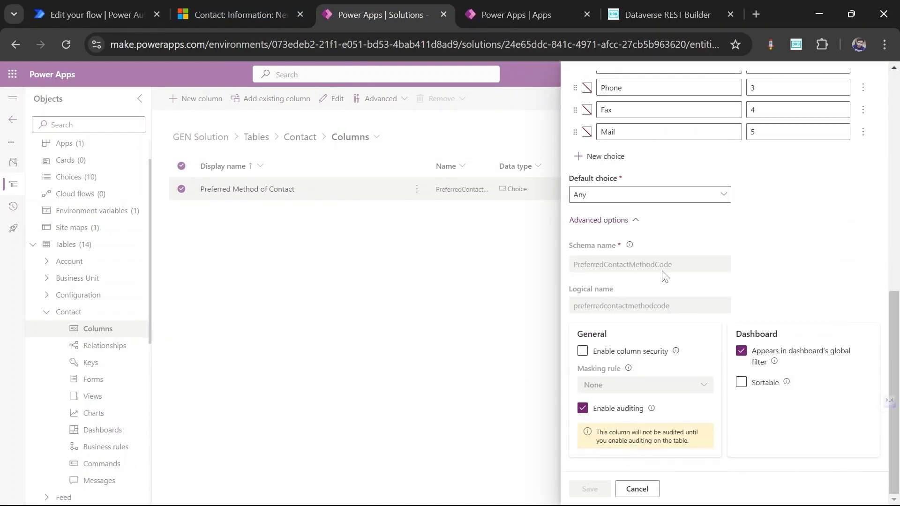
{"action": "left_click_drag", "start_coordinate": [688, 301], "coordinate": [538, 318]}
{"action": "key", "text": "ctrl+c"}
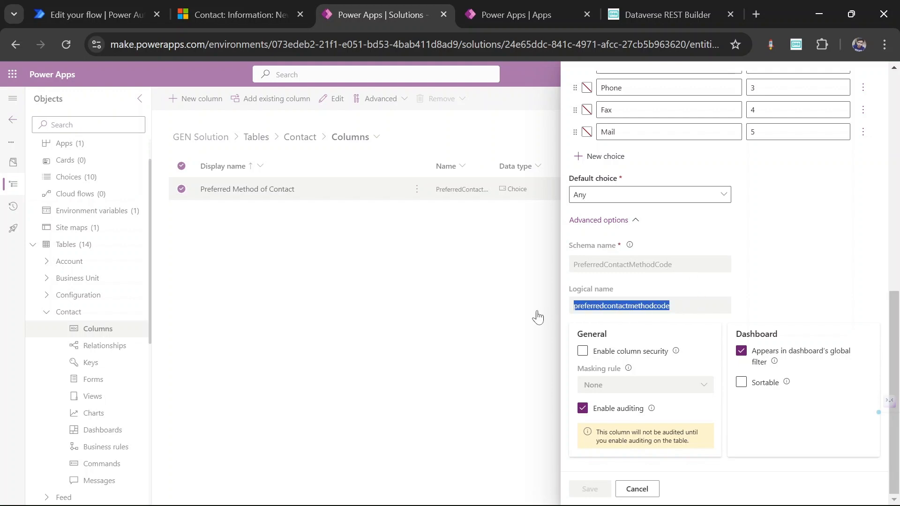
- Back in Power Automate, try replacing the Switch's On value with the plain text preferredcontactmethodcode and saving the flow
{"action": "left_click", "coordinate": [232, 14]}
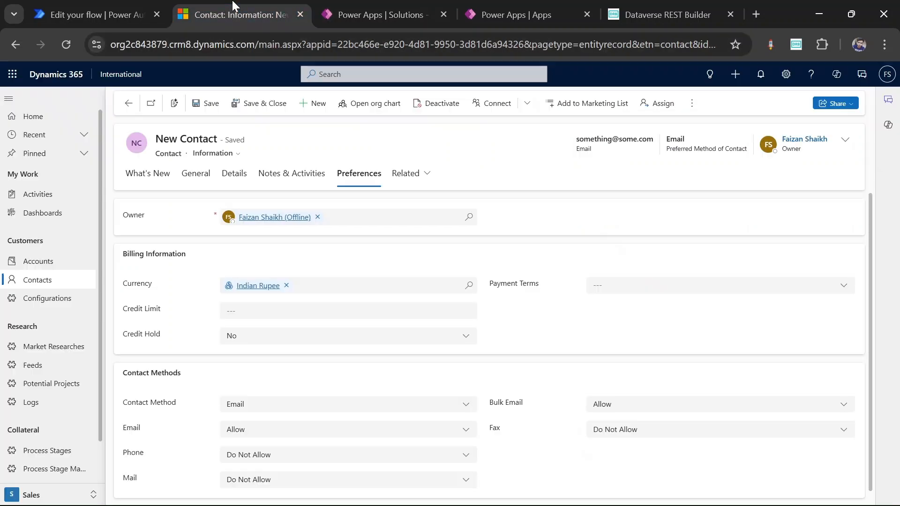
{"action": "left_click", "coordinate": [106, 5]}
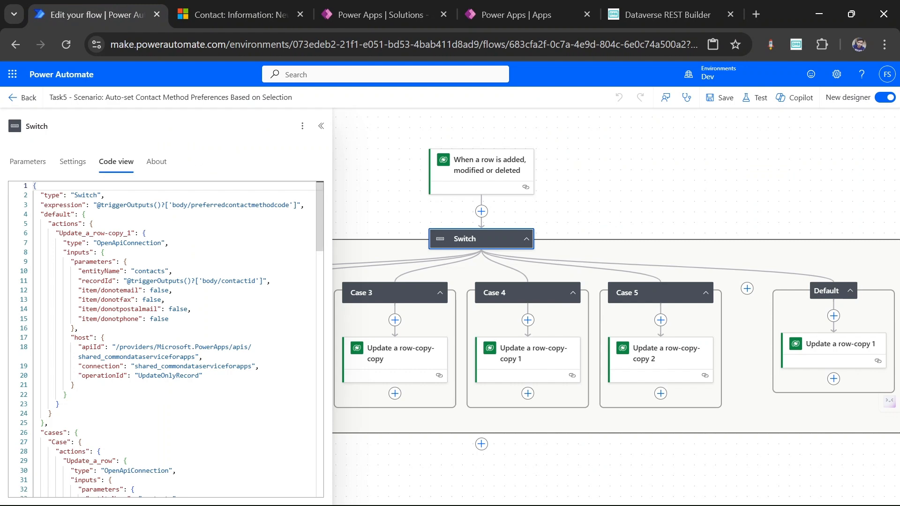
{"action": "left_click", "coordinate": [28, 161]}
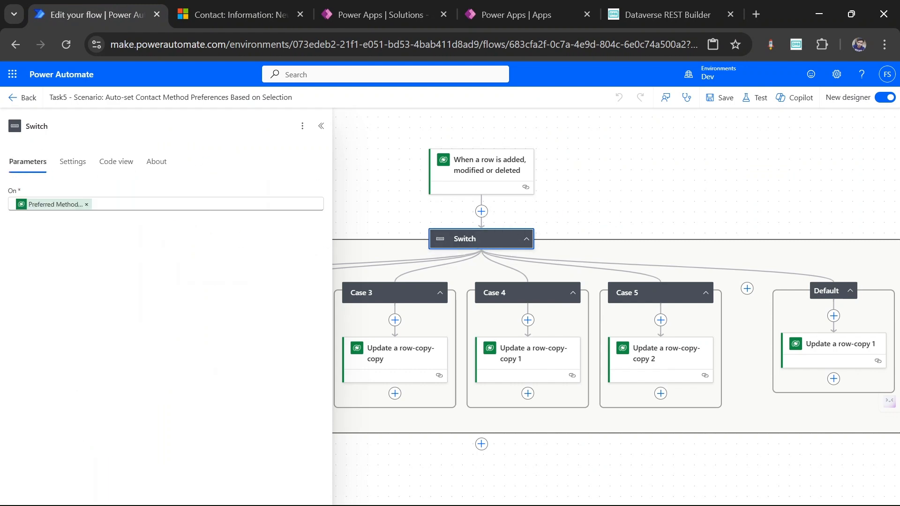
{"action": "left_click", "coordinate": [87, 204]}
{"action": "key", "text": "ctrl+v"}
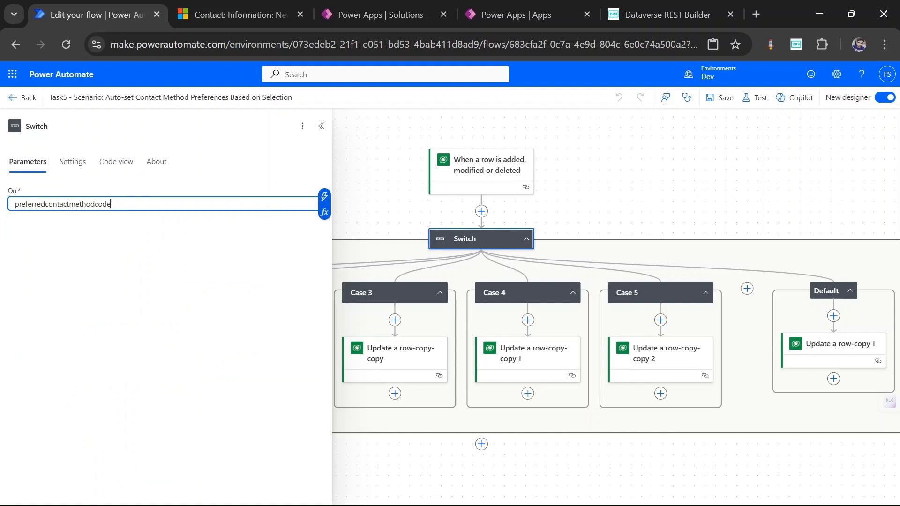
{"action": "left_click", "coordinate": [713, 98]}
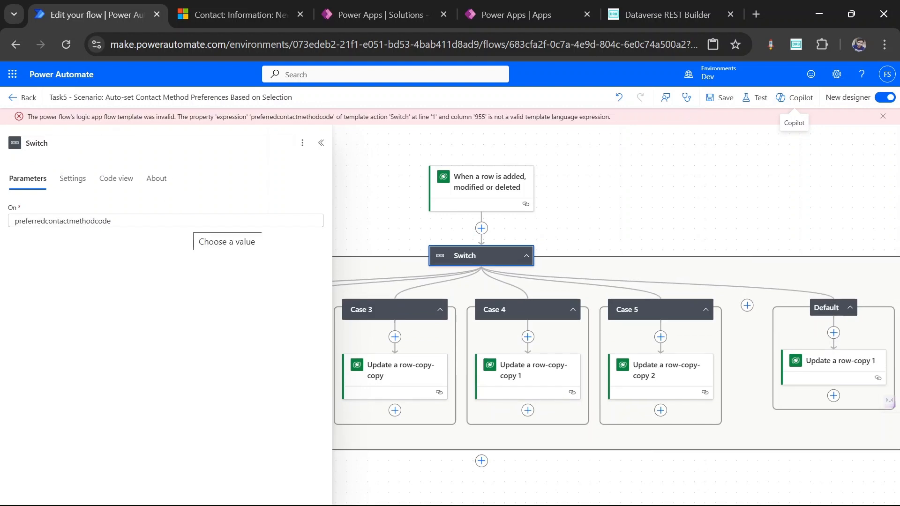
- Replace the Switch's On text with the trigger's Preferred Method of Contact dynamic content, found by searching preferredcontactmethodcode, and save the flow
{"action": "left_click", "coordinate": [191, 221]}
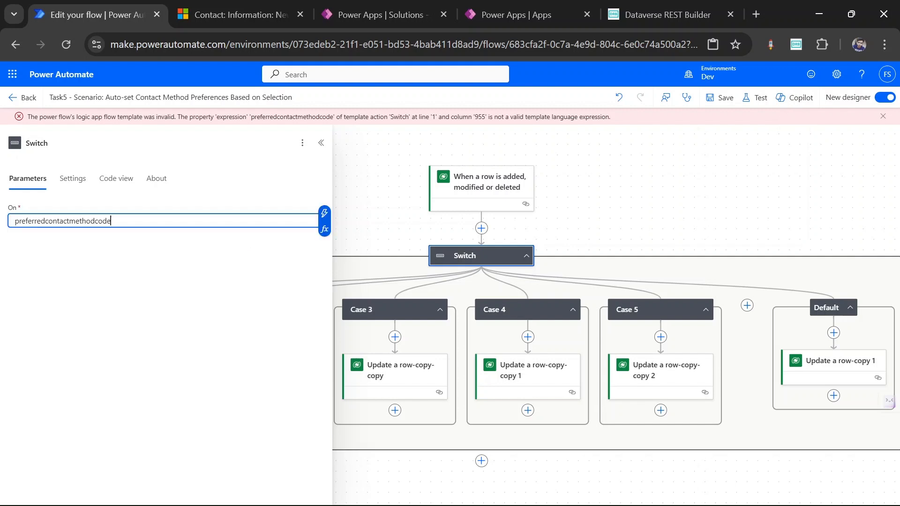
{"action": "type", "text": "/"}
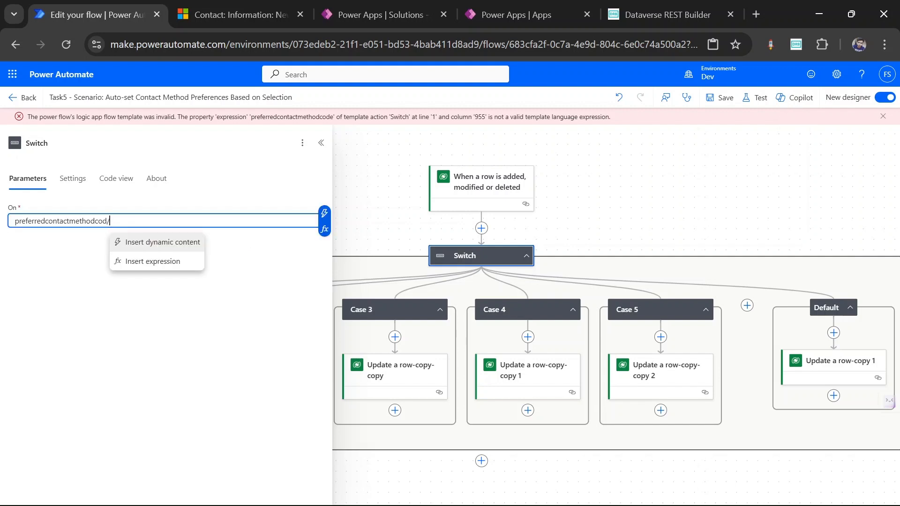
{"action": "key", "text": "BackSpace"}
{"action": "key", "text": "BackSpace"}
{"action": "key", "text": "BackSpace"}
{"action": "key", "text": "BackSpace"}
{"action": "key", "text": "BackSpace"}
{"action": "key", "text": "BackSpace"}
{"action": "key", "text": "BackSpace"}
{"action": "key", "text": "BackSpace"}
{"action": "key", "text": "BackSpace"}
{"action": "key", "text": "BackSpace"}
{"action": "key", "text": "BackSpace"}
{"action": "key", "text": "BackSpace"}
{"action": "key", "text": "BackSpace"}
{"action": "key", "text": "BackSpace"}
{"action": "key", "text": "BackSpace"}
{"action": "key", "text": "BackSpace"}
{"action": "key", "text": "BackSpace"}
{"action": "key", "text": "BackSpace"}
{"action": "key", "text": "BackSpace"}
{"action": "key", "text": "BackSpace"}
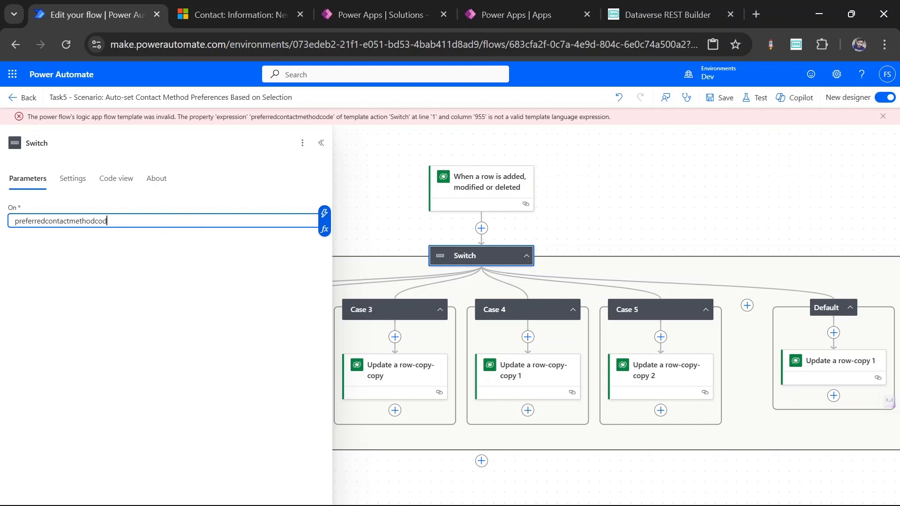
{"action": "type", "text": "/"}
{"action": "key", "text": "Return"}
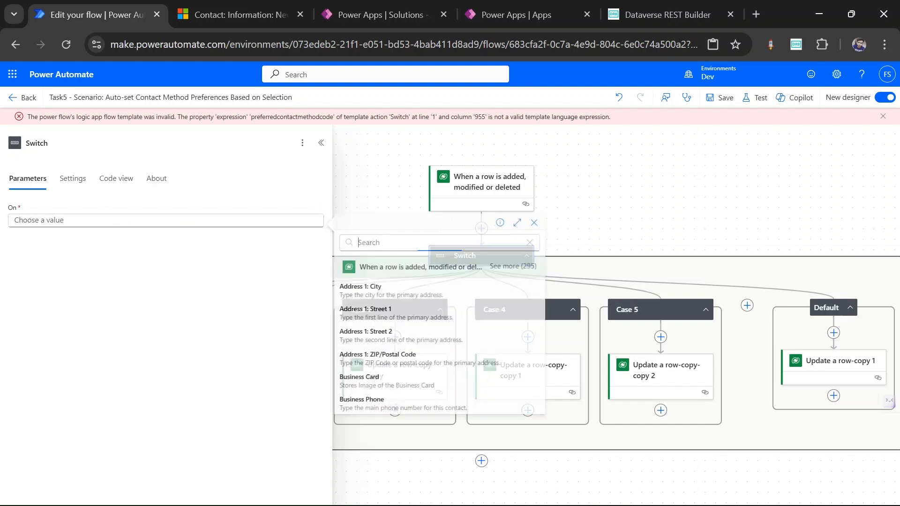
{"action": "key", "text": "ctrl+v"}
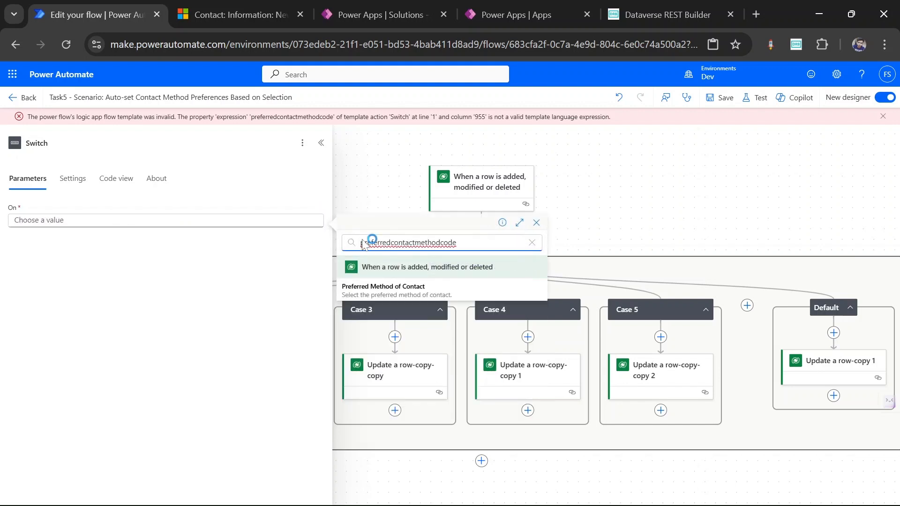
{"action": "left_click", "coordinate": [394, 290]}
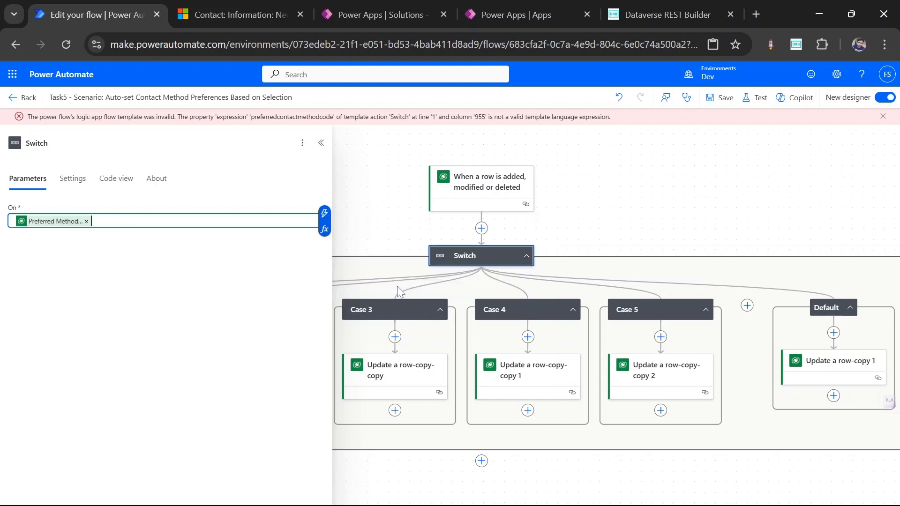
{"action": "left_click", "coordinate": [724, 100]}
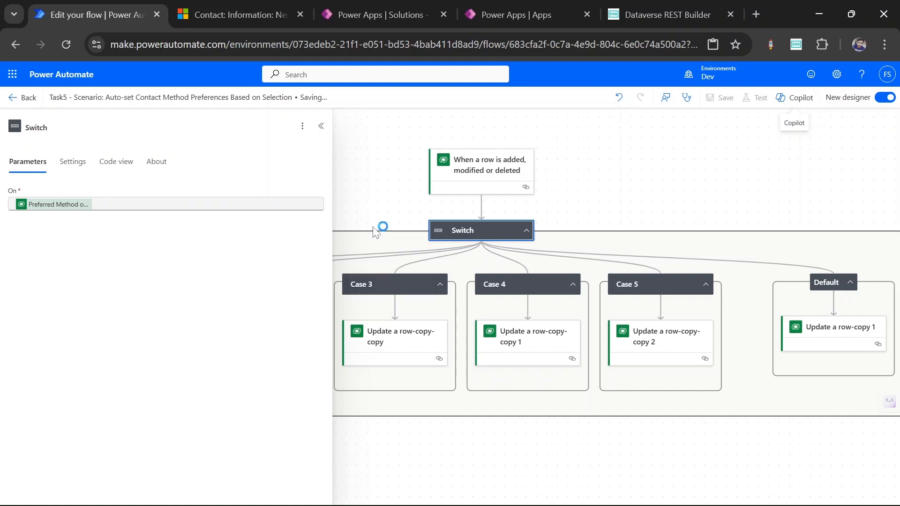
{"action": "left_click", "coordinate": [321, 126]}
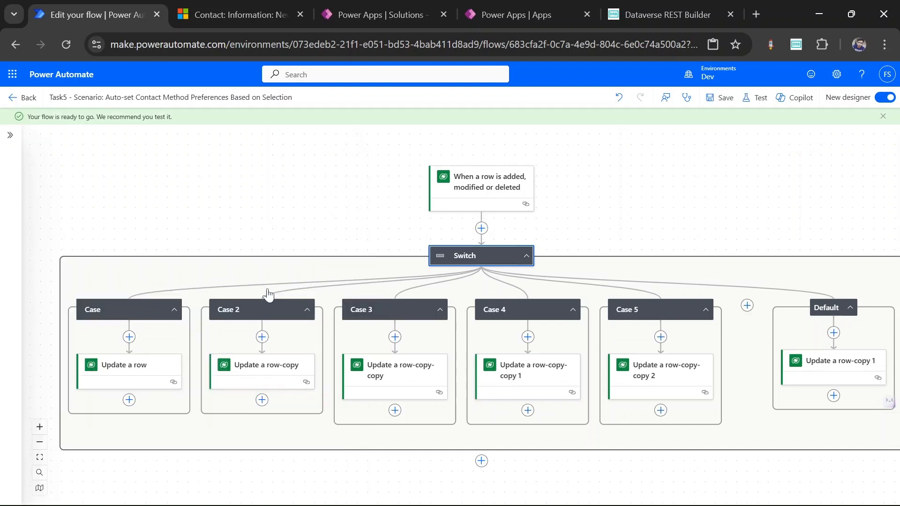
- Re-enter 2 as the Equals value of Case 2 and save the flow
{"action": "left_click", "coordinate": [259, 309]}
{"action": "left_click", "coordinate": [166, 221]}
{"action": "key", "text": "BackSpace"}
{"action": "type", "text": "2"}
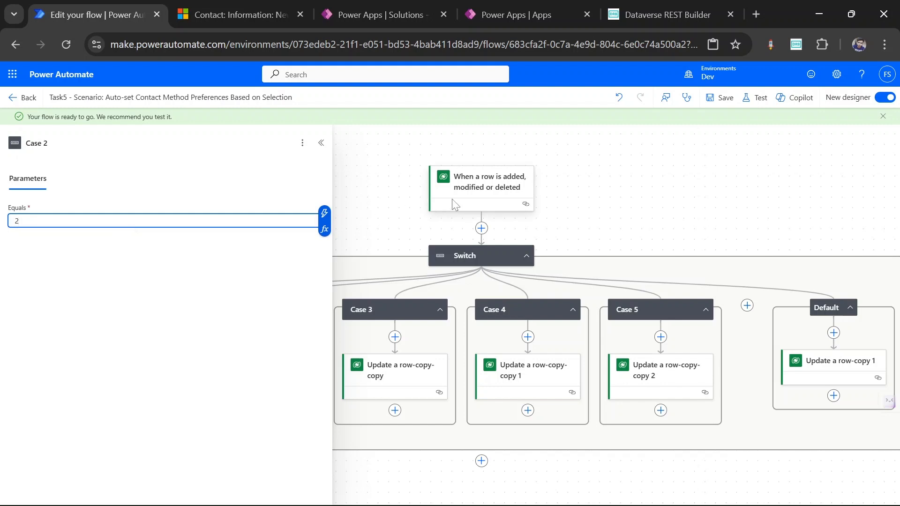
{"action": "left_click", "coordinate": [717, 97]}
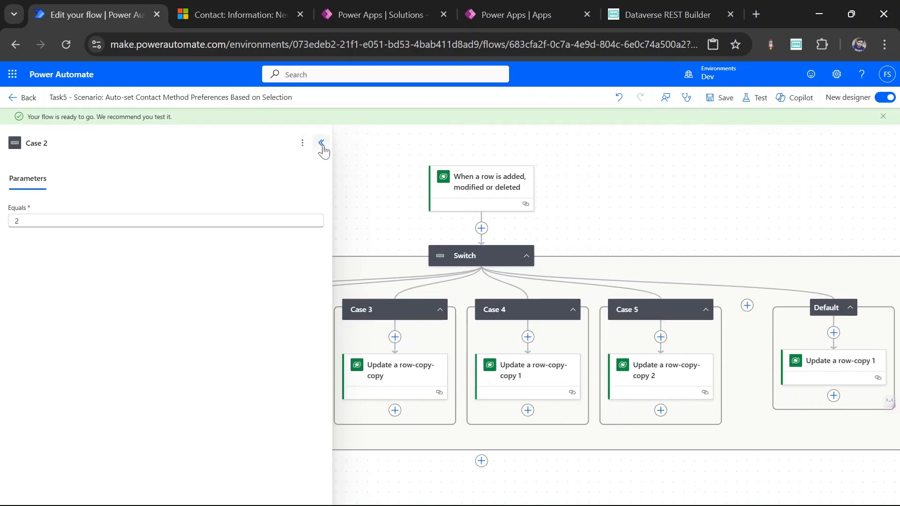
{"action": "left_click", "coordinate": [321, 145]}
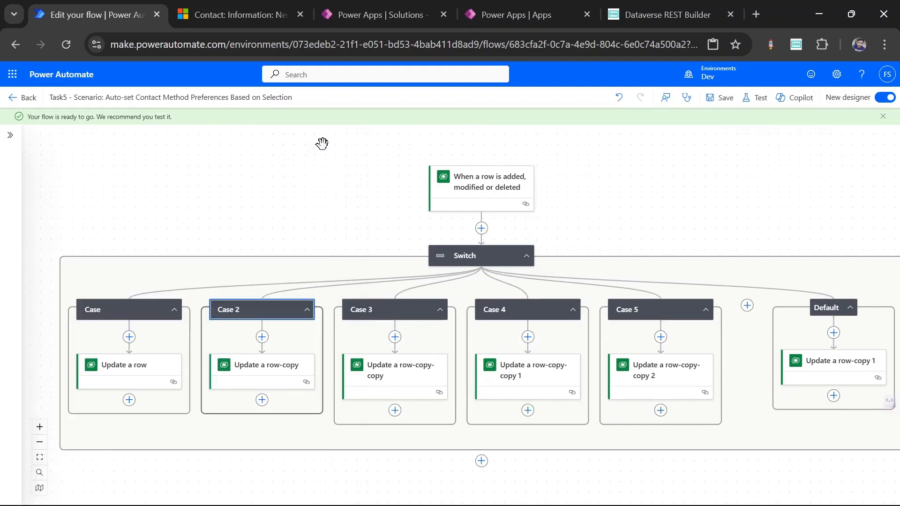
- Start a manual test of the flow
{"action": "left_click", "coordinate": [760, 106]}
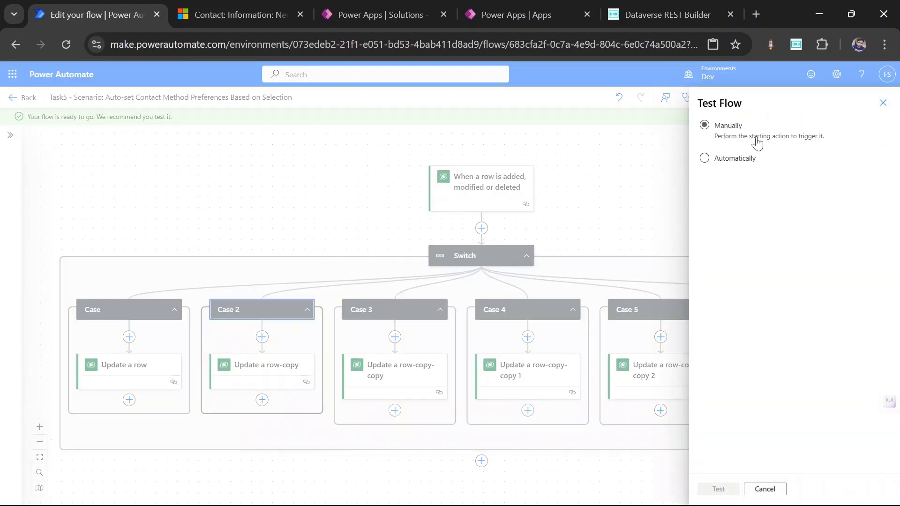
{"action": "left_click", "coordinate": [757, 148]}
{"action": "left_click", "coordinate": [718, 489]}
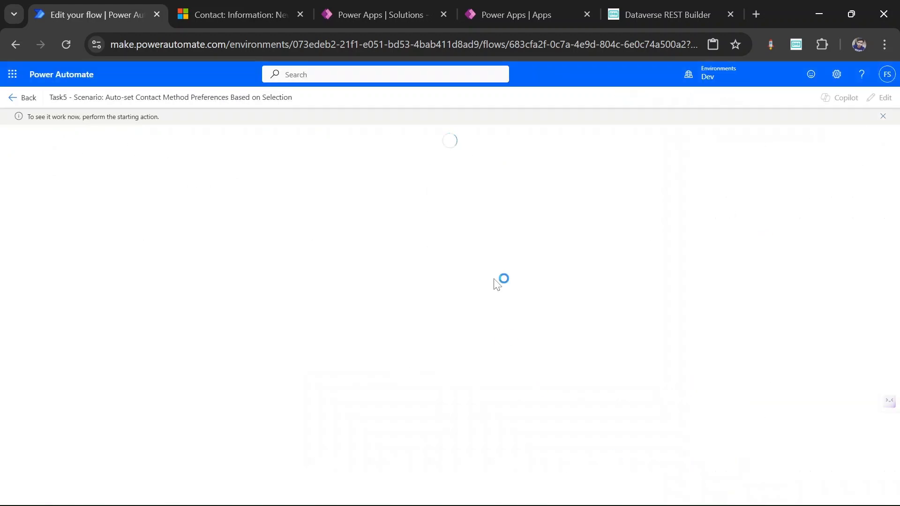
- In Dynamics 365, start another new contact with first name test and last name 1, and fill in its mobile phone and email
{"action": "left_click", "coordinate": [253, 1]}
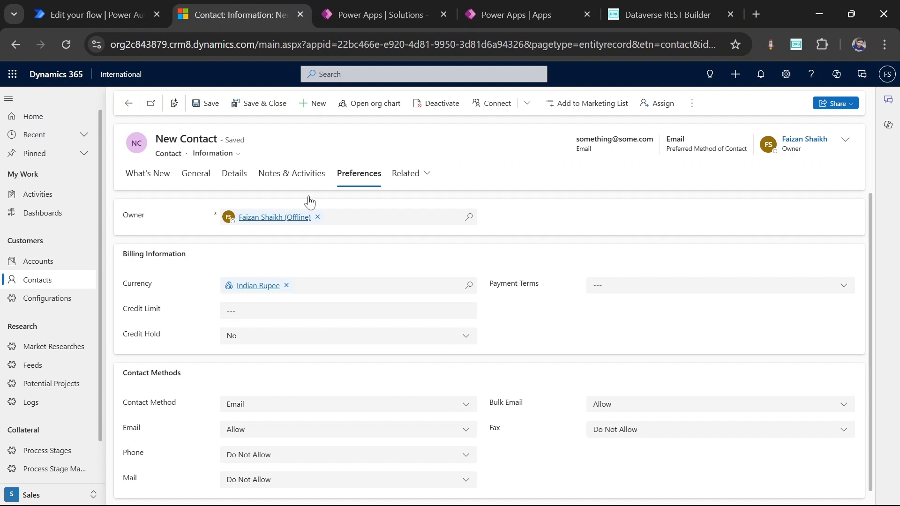
{"action": "left_click", "coordinate": [128, 103]}
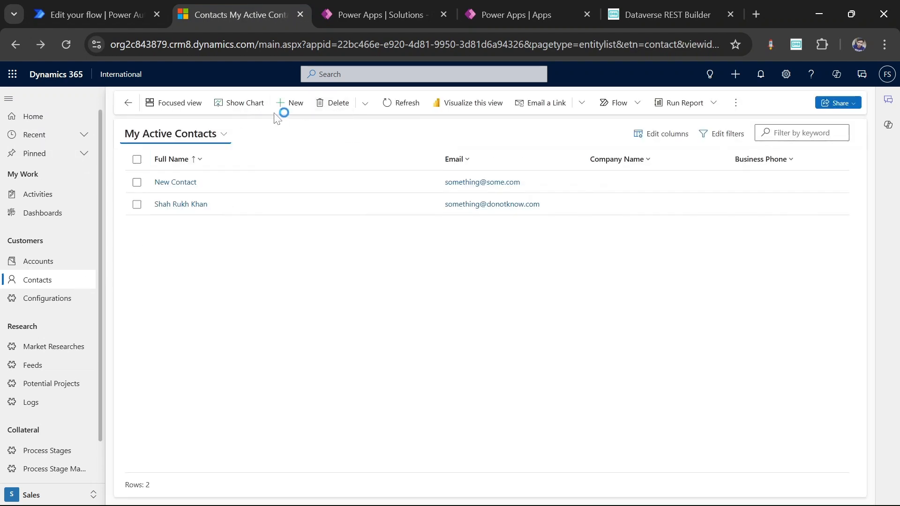
{"action": "left_click", "coordinate": [284, 108]}
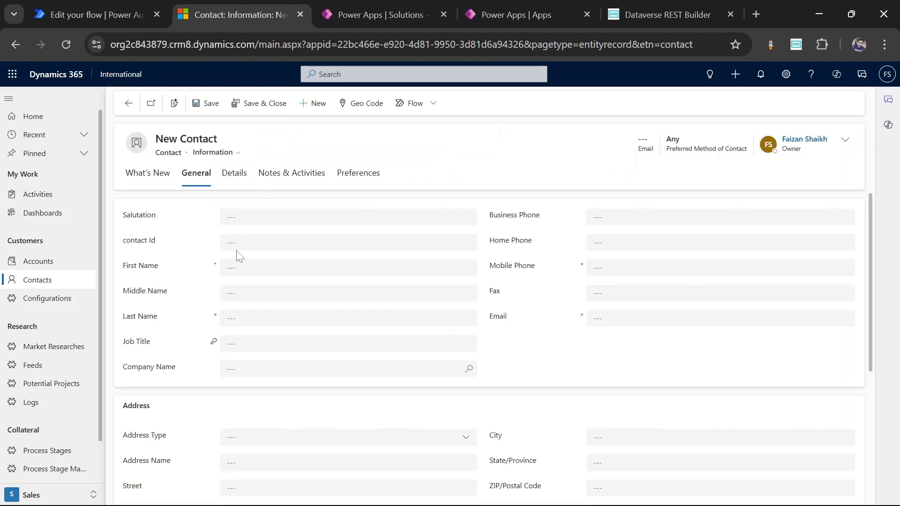
{"action": "left_click", "coordinate": [250, 275]}
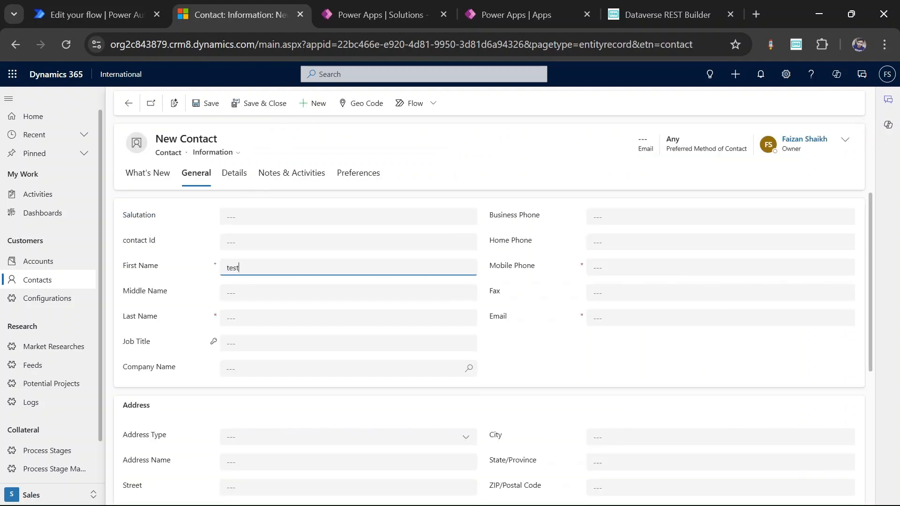
{"action": "left_click", "coordinate": [246, 321]}
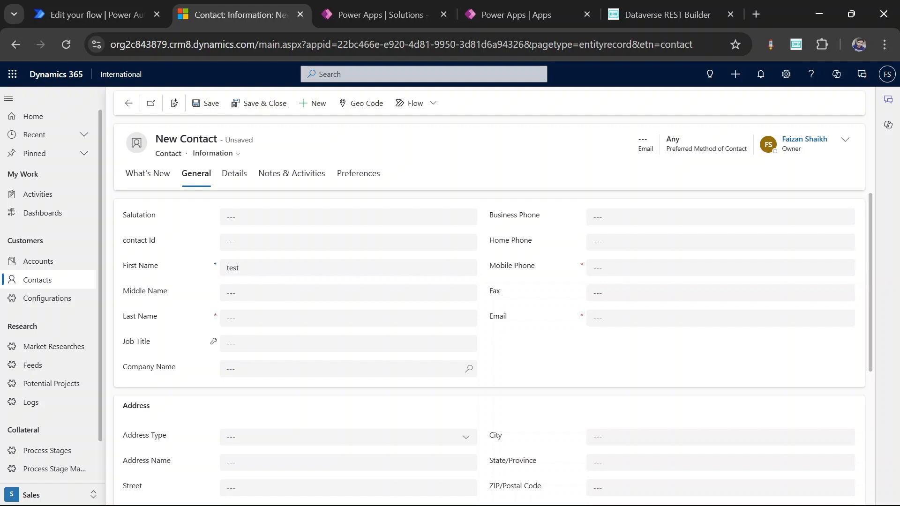
{"action": "left_click", "coordinate": [246, 318]}
{"action": "type", "text": "1"}
{"action": "left_click", "coordinate": [628, 268]}
{"action": "type", "text": "00000000"}
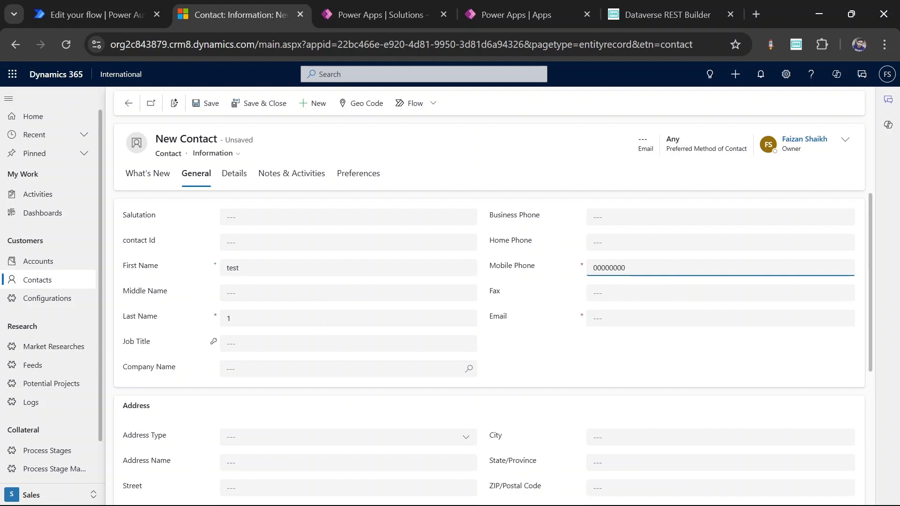
{"action": "left_click", "coordinate": [632, 317]}
{"action": "type", "text": "com"}
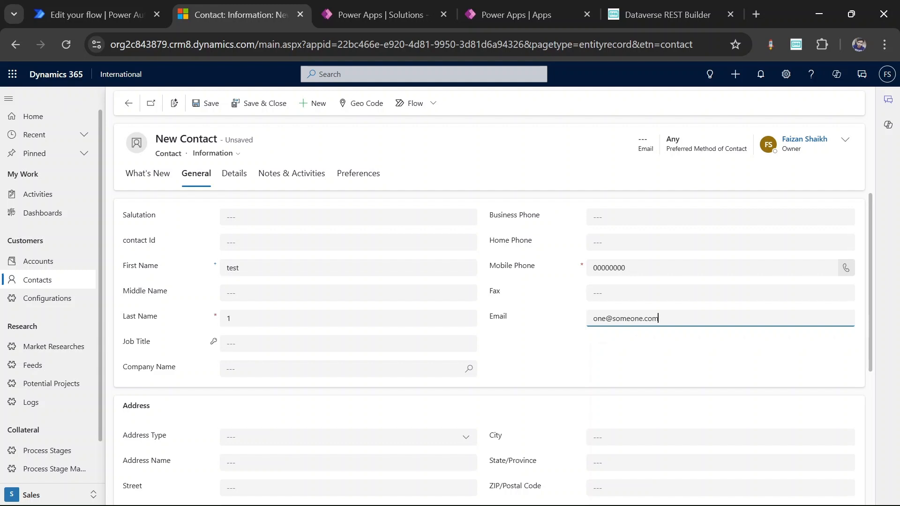
- Set the new contact's Contact Method preference to Email, then save and close the record
{"action": "left_click", "coordinate": [359, 176]}
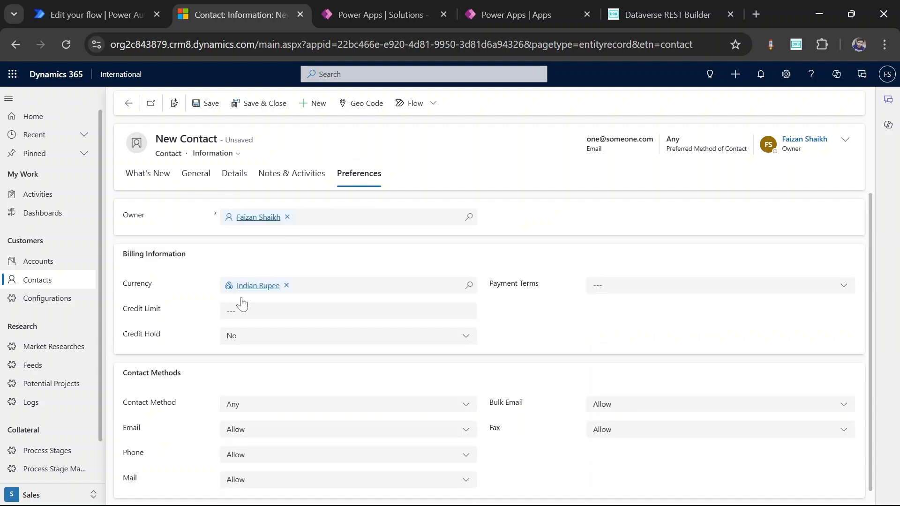
{"action": "left_click", "coordinate": [270, 412]}
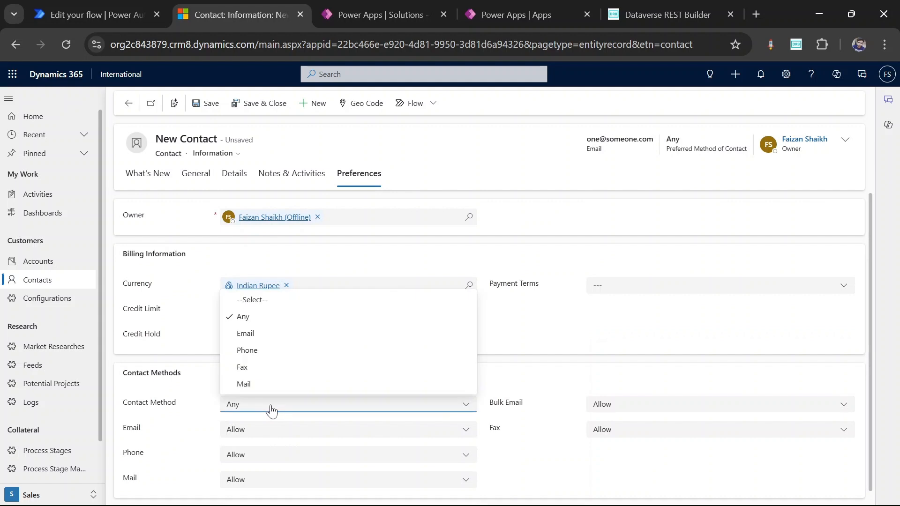
{"action": "left_click", "coordinate": [270, 339]}
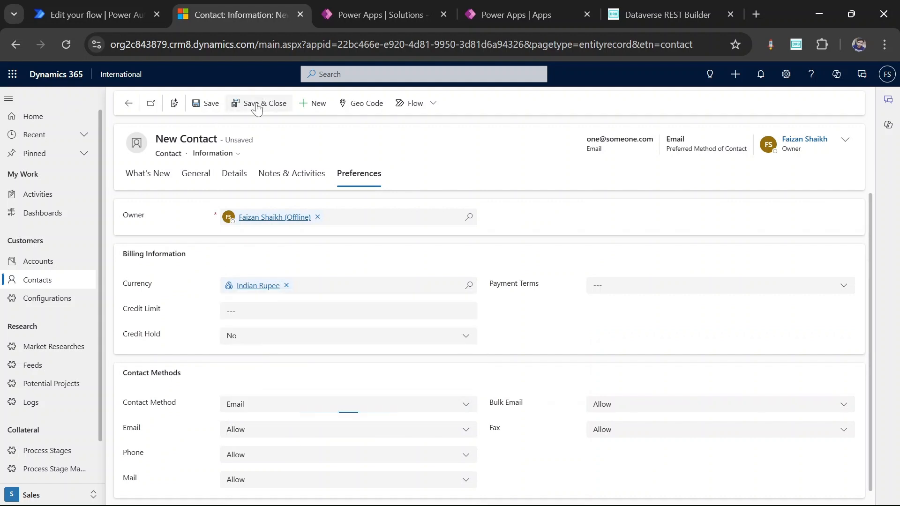
{"action": "left_click", "coordinate": [257, 104]}
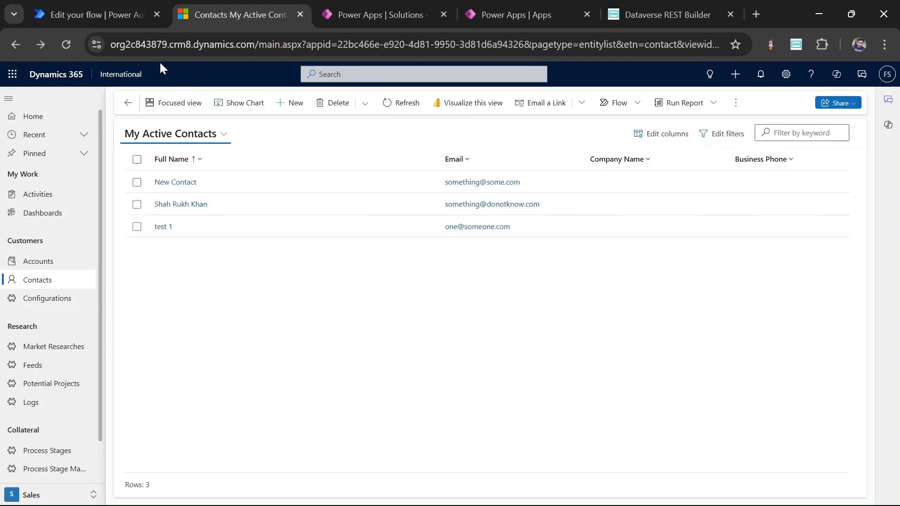
- Switch to the Power Automate flow run and examine the run details of the trigger and the Switch
{"action": "left_click", "coordinate": [122, 13]}
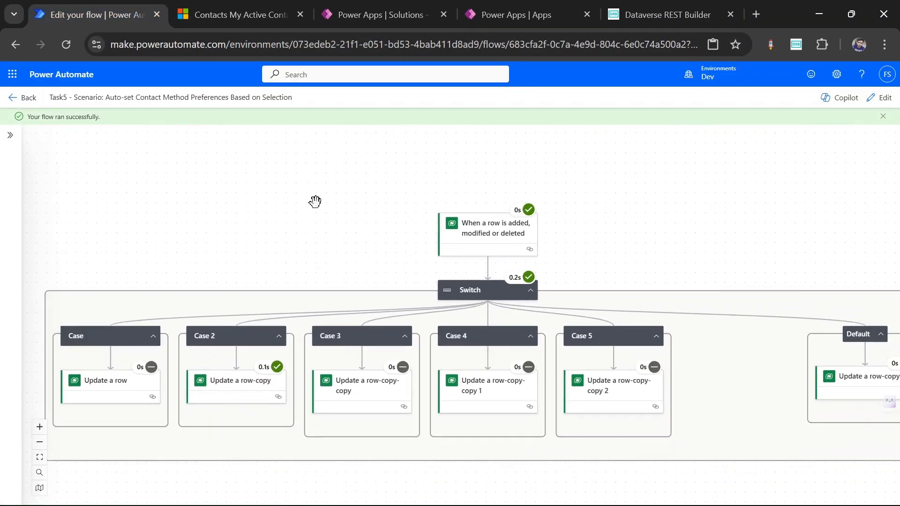
{"action": "left_click", "coordinate": [505, 238]}
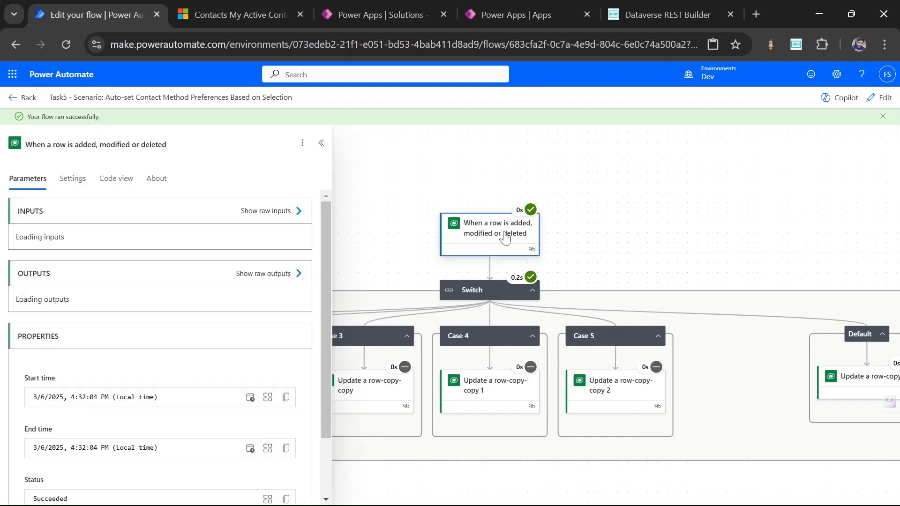
{"action": "left_click", "coordinate": [495, 292]}
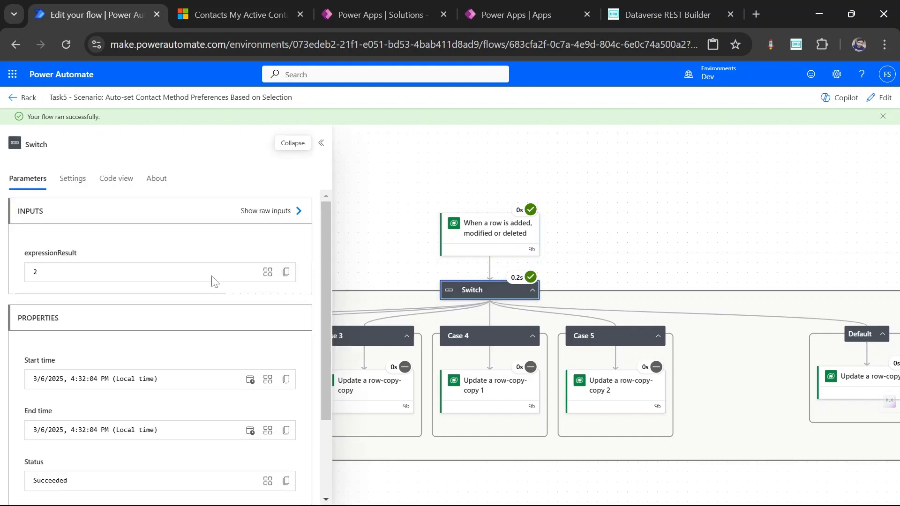
- Examine the run of Case 2's Update a row-copy action, including its outputs, code view and the donotemail, donotfax, donotpostalmail and donotphone parameters
{"action": "scroll", "coordinate": [478, 302], "scroll_direction": "left", "scroll_amount": 4}
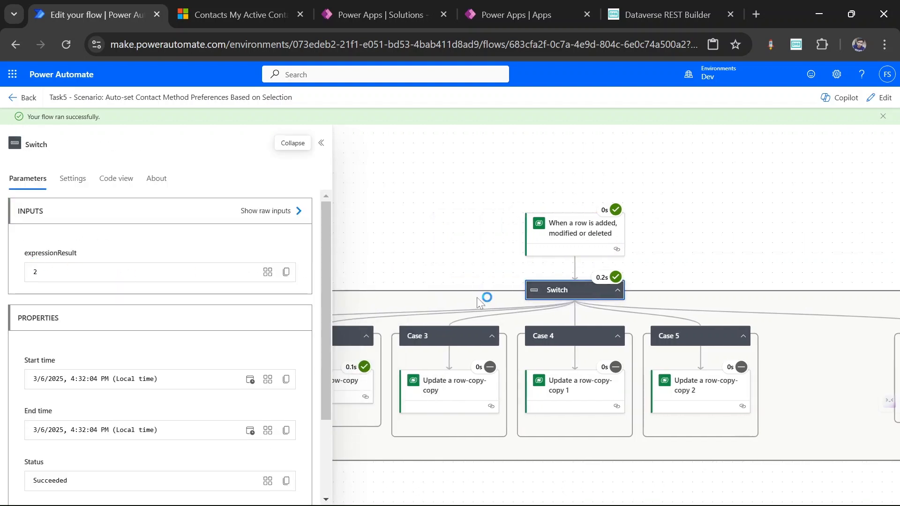
{"action": "left_click", "coordinate": [443, 389]}
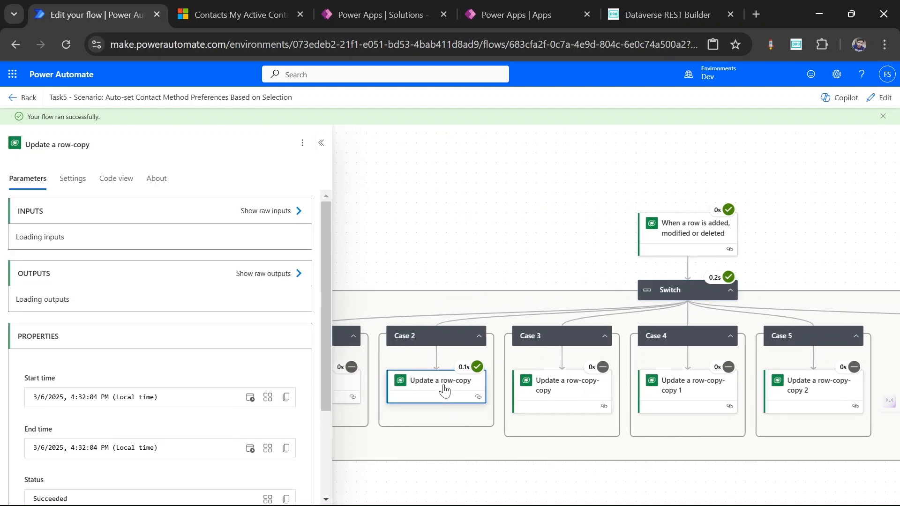
{"action": "scroll", "coordinate": [175, 394], "scroll_direction": "down", "scroll_amount": 2}
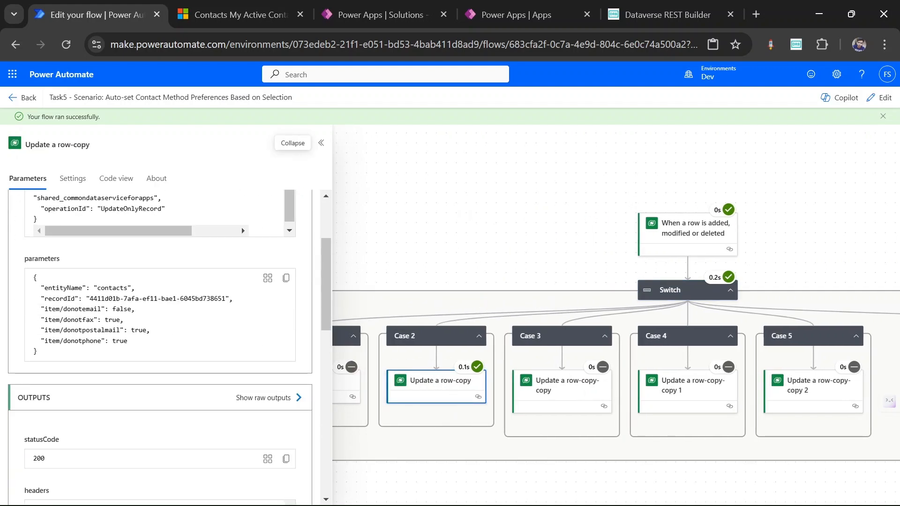
{"action": "scroll", "coordinate": [104, 347], "scroll_direction": "down", "scroll_amount": 10}
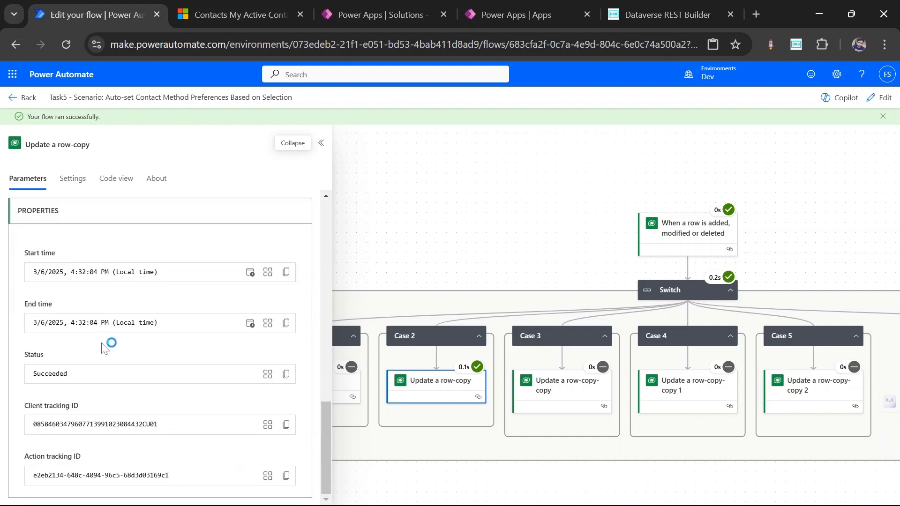
{"action": "scroll", "coordinate": [104, 348], "scroll_direction": "up", "scroll_amount": 5}
{"action": "scroll", "coordinate": [135, 431], "scroll_direction": "down", "scroll_amount": 5}
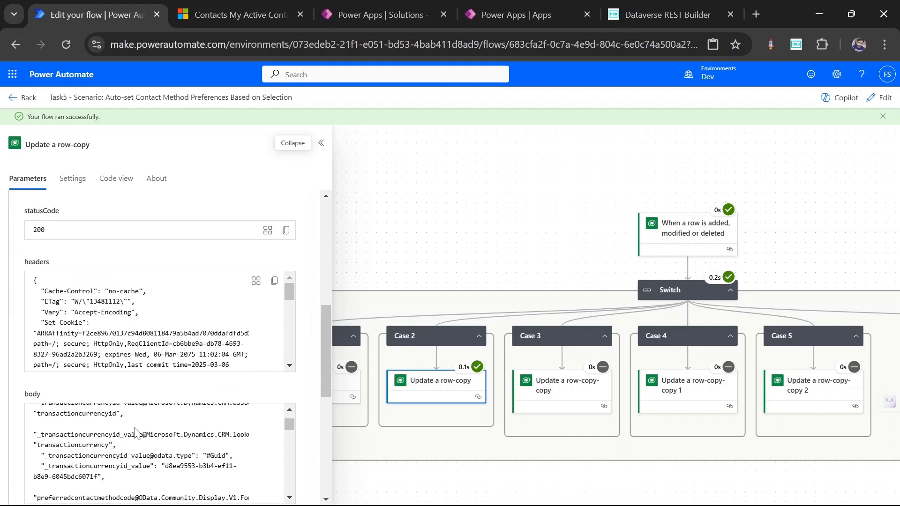
{"action": "left_click", "coordinate": [118, 179]}
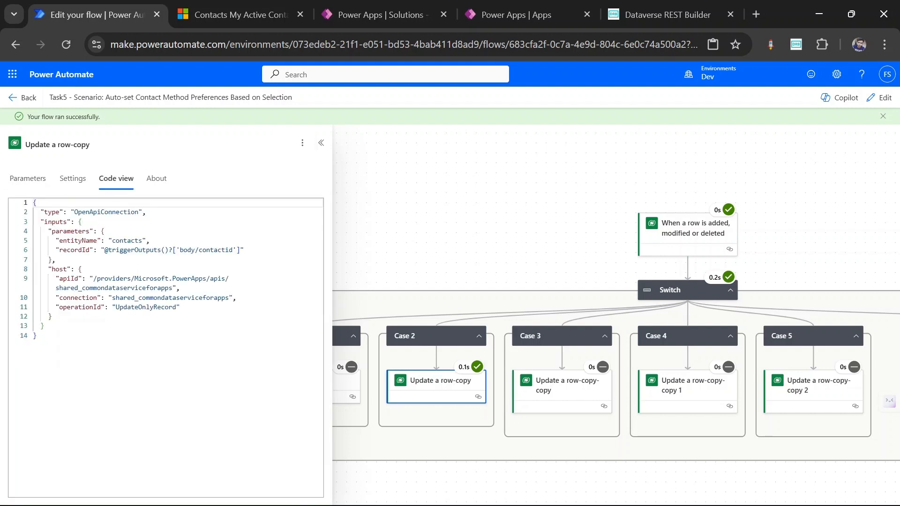
{"action": "left_click", "coordinate": [26, 190]}
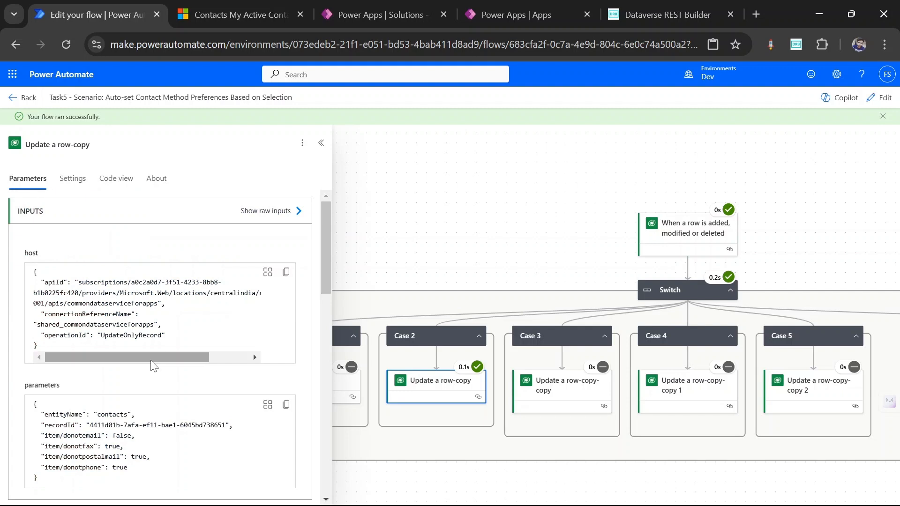
{"action": "scroll", "coordinate": [153, 365], "scroll_direction": "down", "scroll_amount": 2}
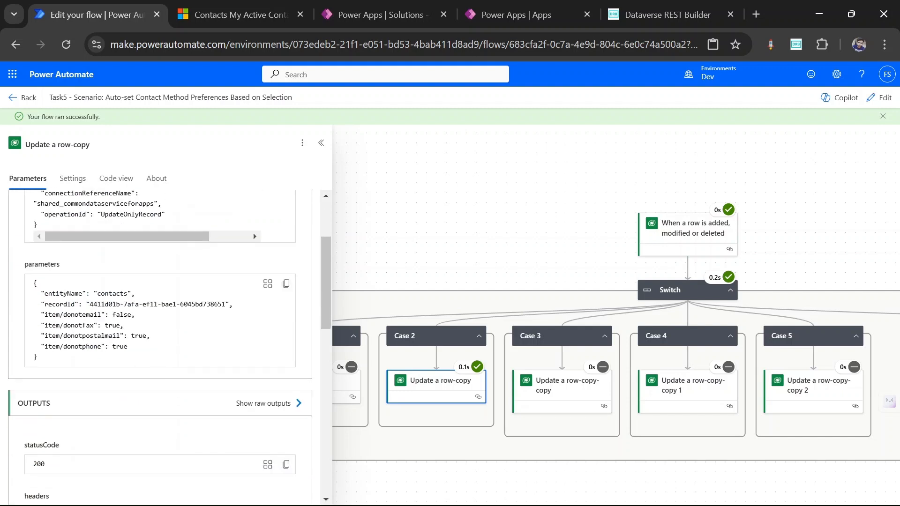
{"action": "left_click_drag", "start_coordinate": [70, 326], "coordinate": [127, 347]}
{"action": "left_click", "coordinate": [134, 347]}
{"action": "left_click_drag", "start_coordinate": [135, 314], "coordinate": [56, 314]}
- In Dynamics 365, open the test 1 contact, check its contact method preferences, and return to the contact list
{"action": "left_click", "coordinate": [239, 15]}
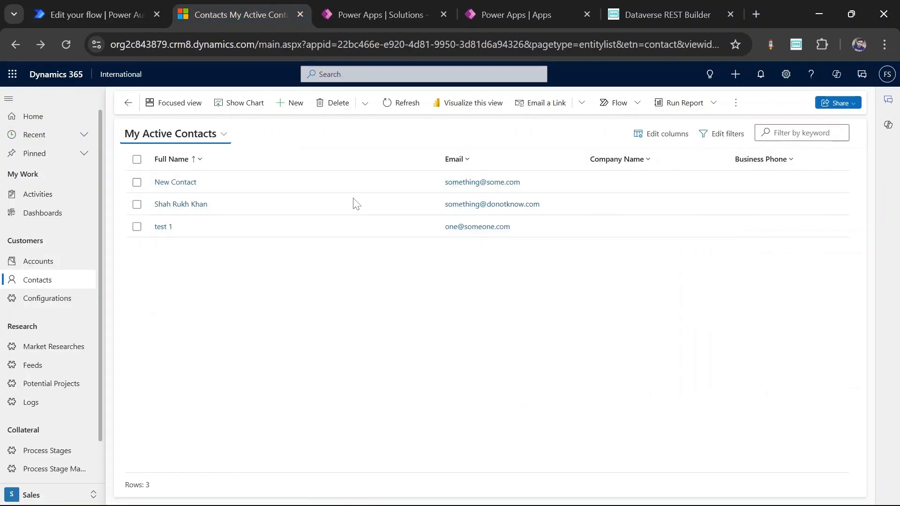
{"action": "left_click", "coordinate": [164, 227]}
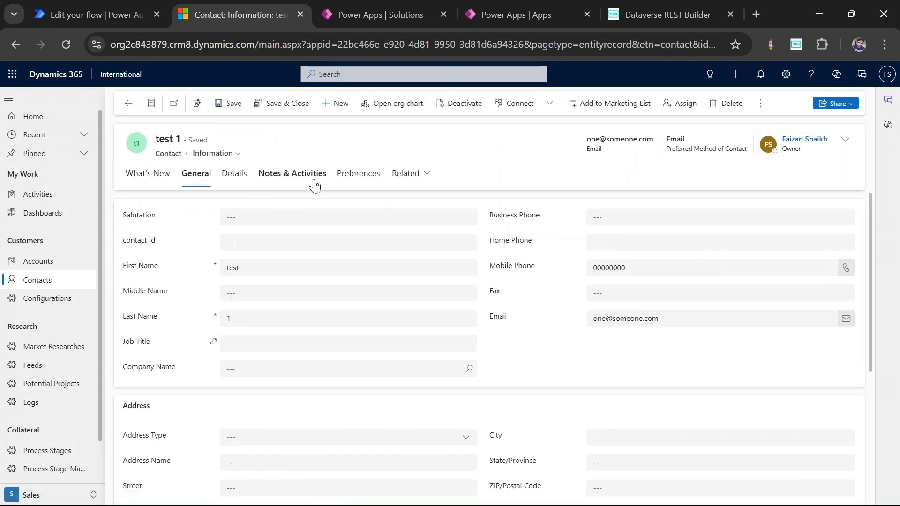
{"action": "left_click", "coordinate": [363, 173]}
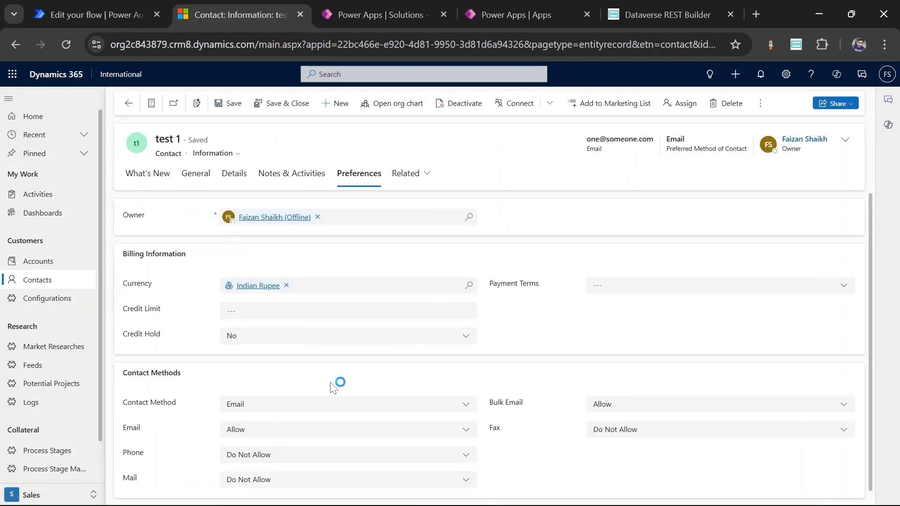
{"action": "scroll", "coordinate": [307, 387], "scroll_direction": "down", "scroll_amount": 1}
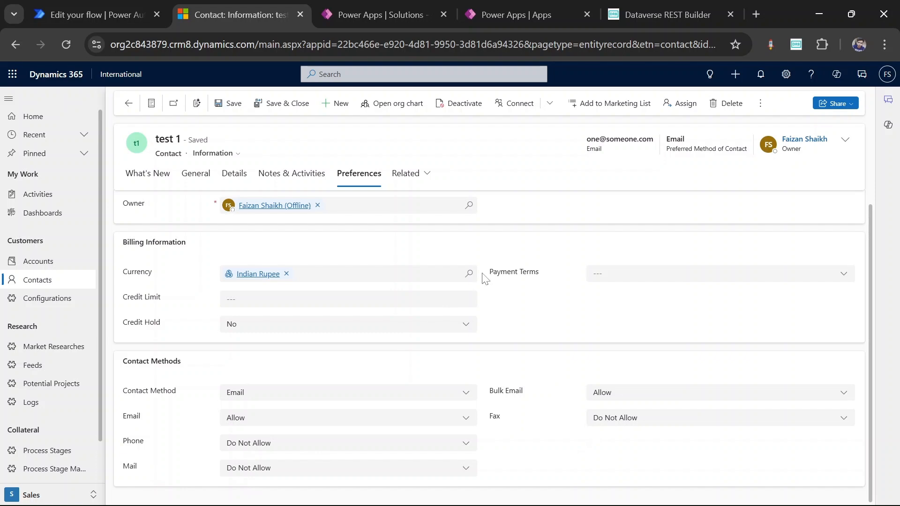
{"action": "left_click", "coordinate": [128, 103]}
- Switch to the Power Automate Tasks page in Notion and mark Task 5: Auto-set Contact Method Preferences as done
{"action": "key", "text": "alt+Tab"}
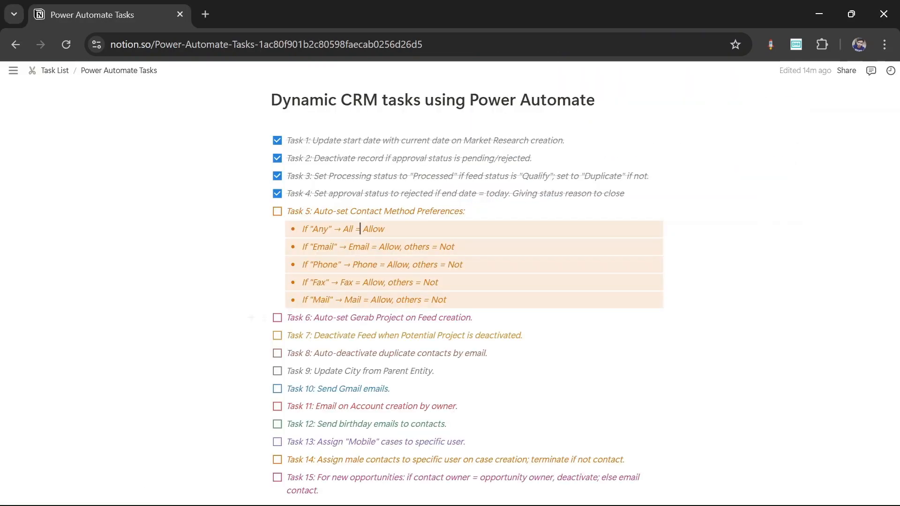
{"action": "left_click", "coordinate": [277, 212]}
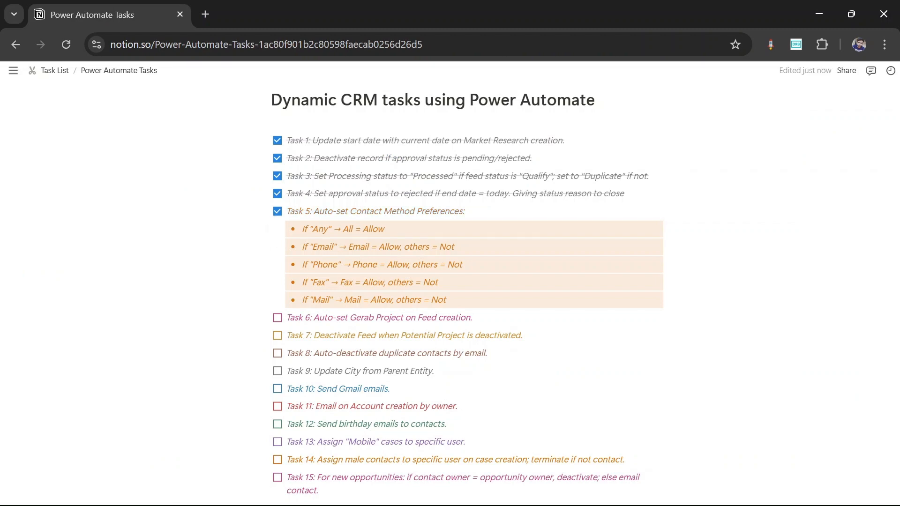